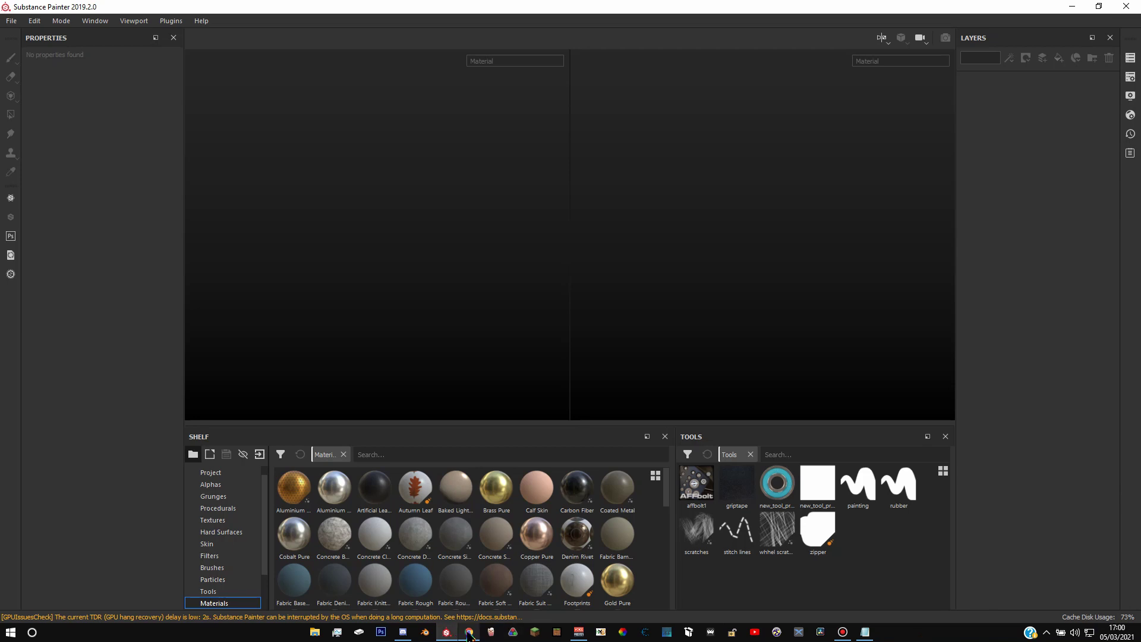
# Switch to Chrome and review the image search for "seamless repeating pattern" with the black-and-white palm leaf preview
pyautogui.moveTo(470, 634)
pyautogui.click(469, 586)
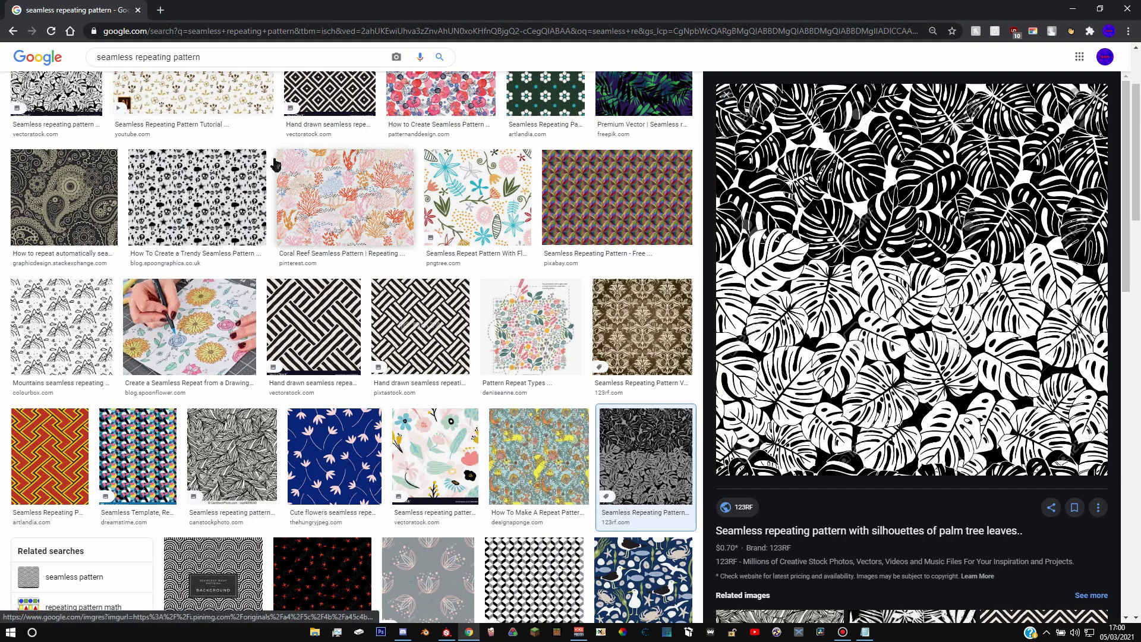
pyautogui.moveTo(246, 58); pyautogui.dragTo(94, 55)
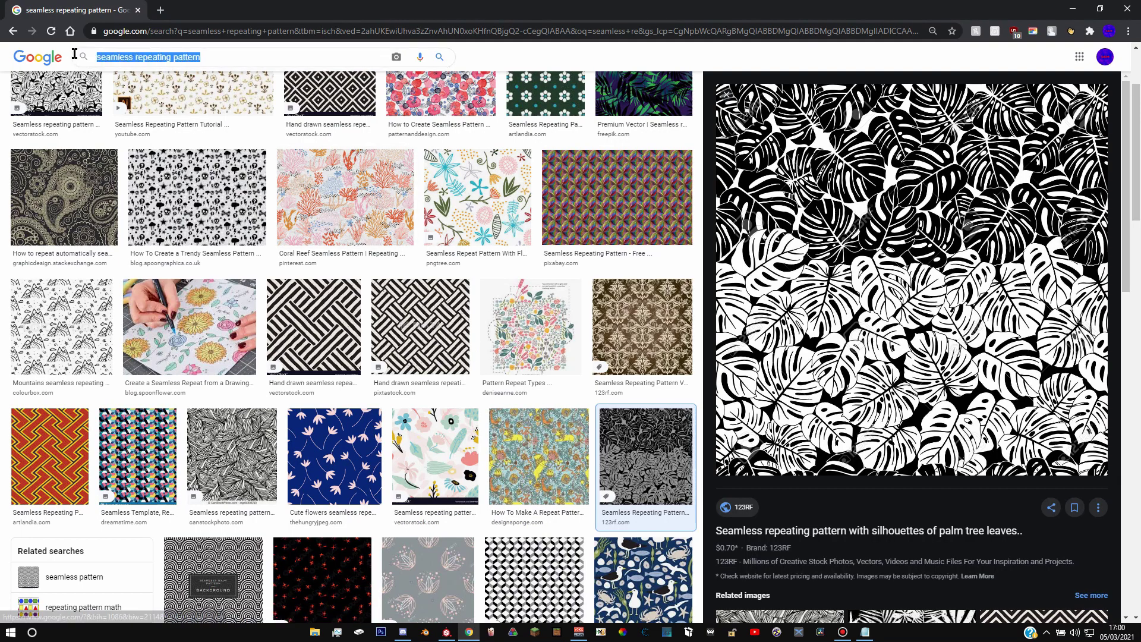
pyautogui.click(232, 57)
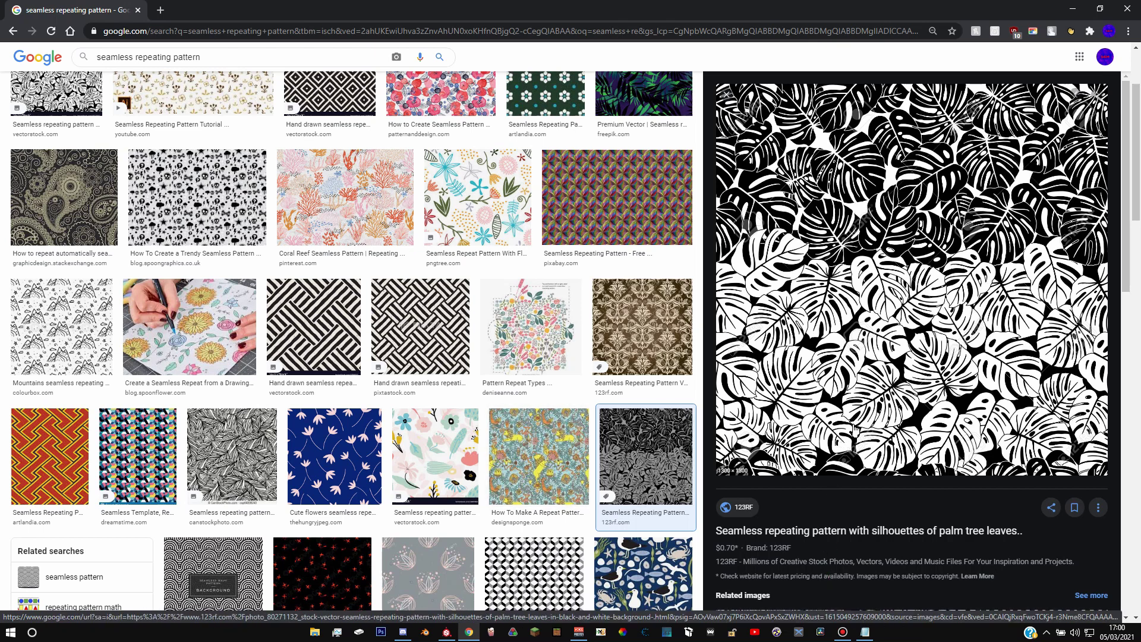
# Switch to Substance Painter and create a new project using the MHoodie.obj mesh from the Downloads folder
pyautogui.click(448, 633)
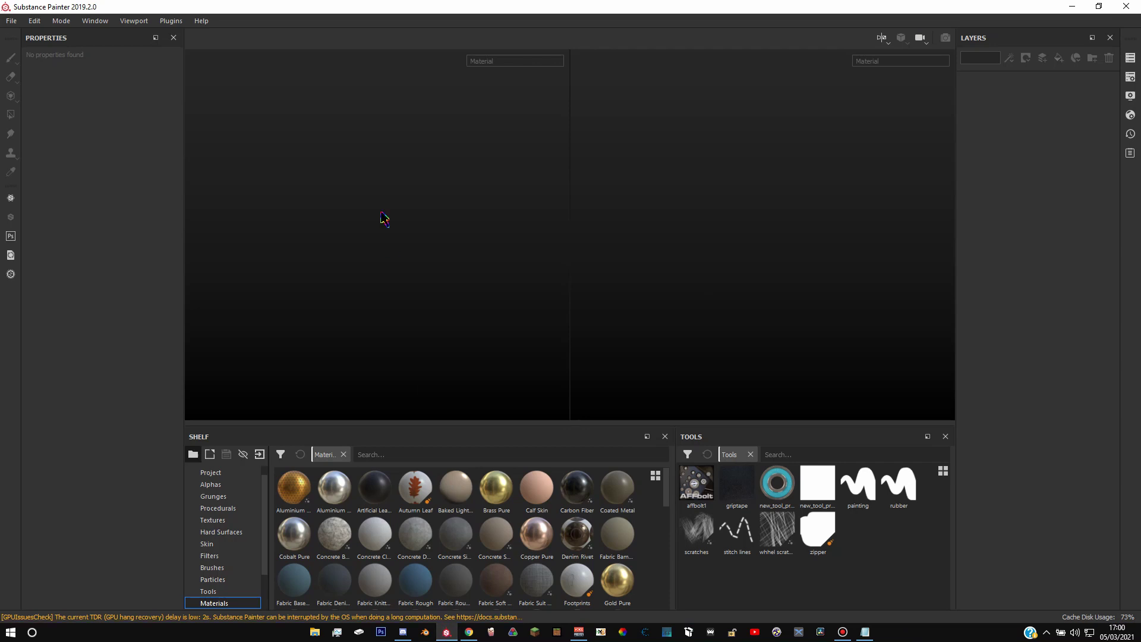
pyautogui.hotkey('ctrl', 'n')
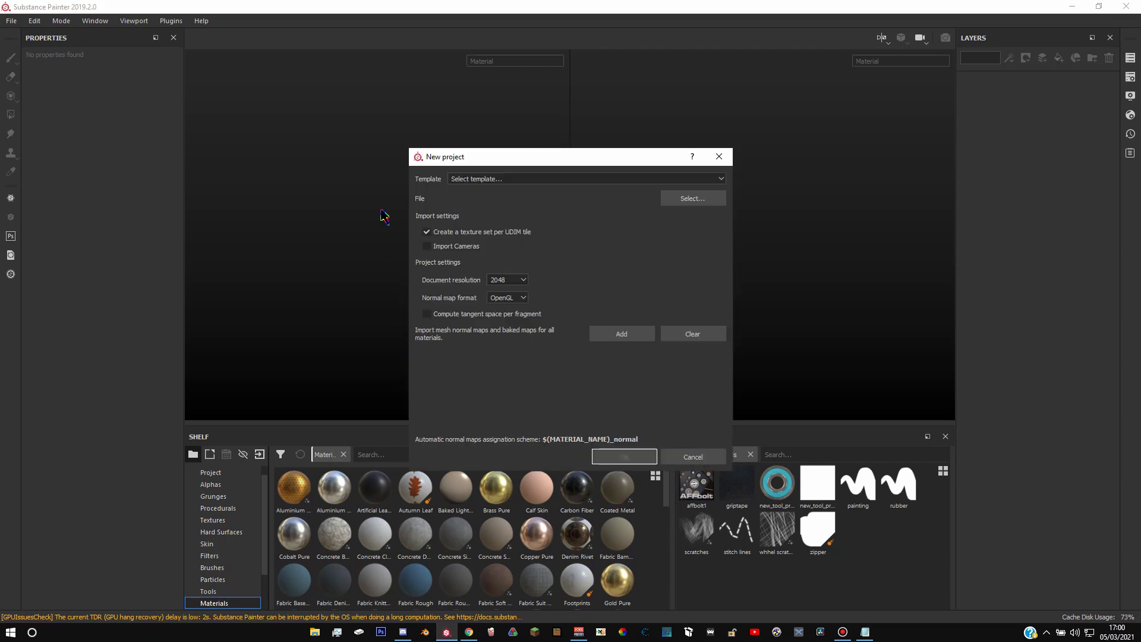
pyautogui.click(688, 202)
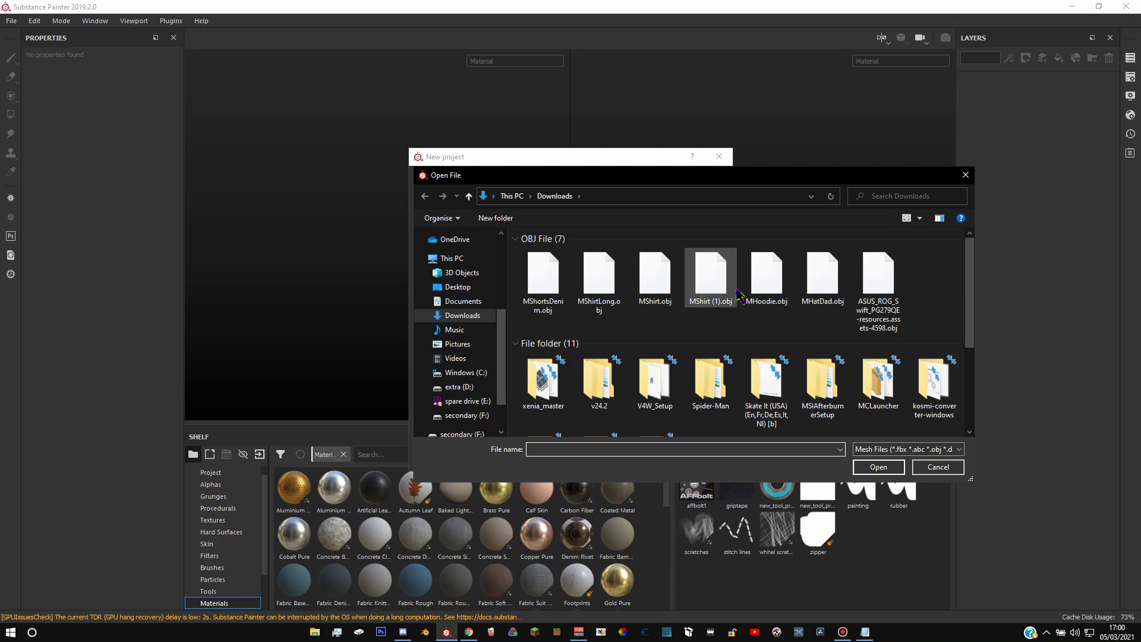
pyautogui.click(766, 286)
pyautogui.click(878, 467)
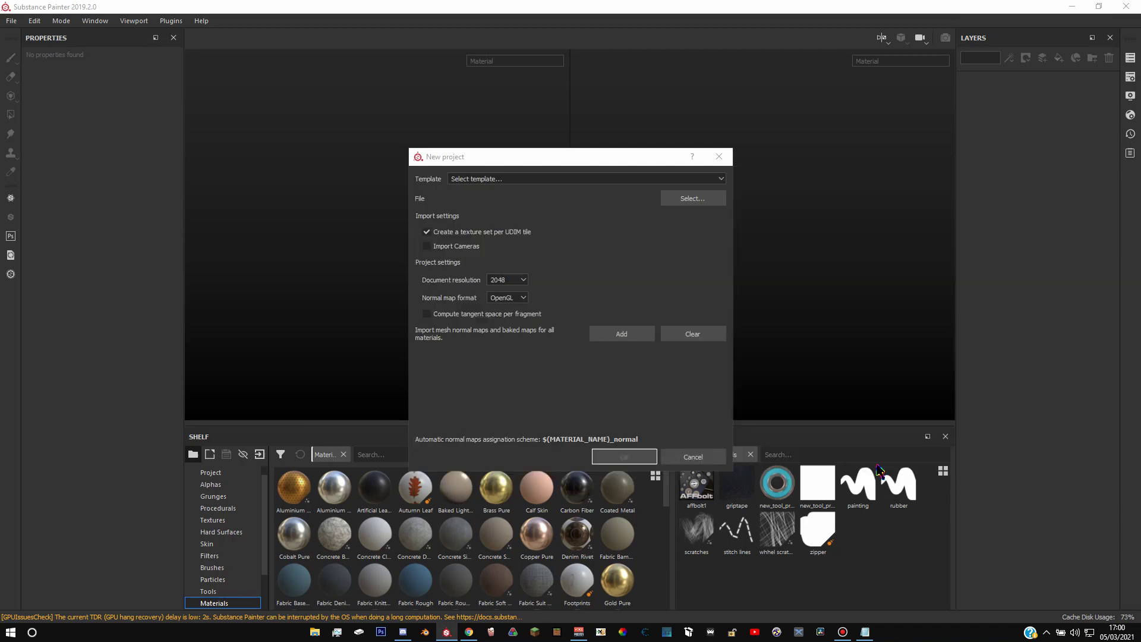
pyautogui.click(611, 466)
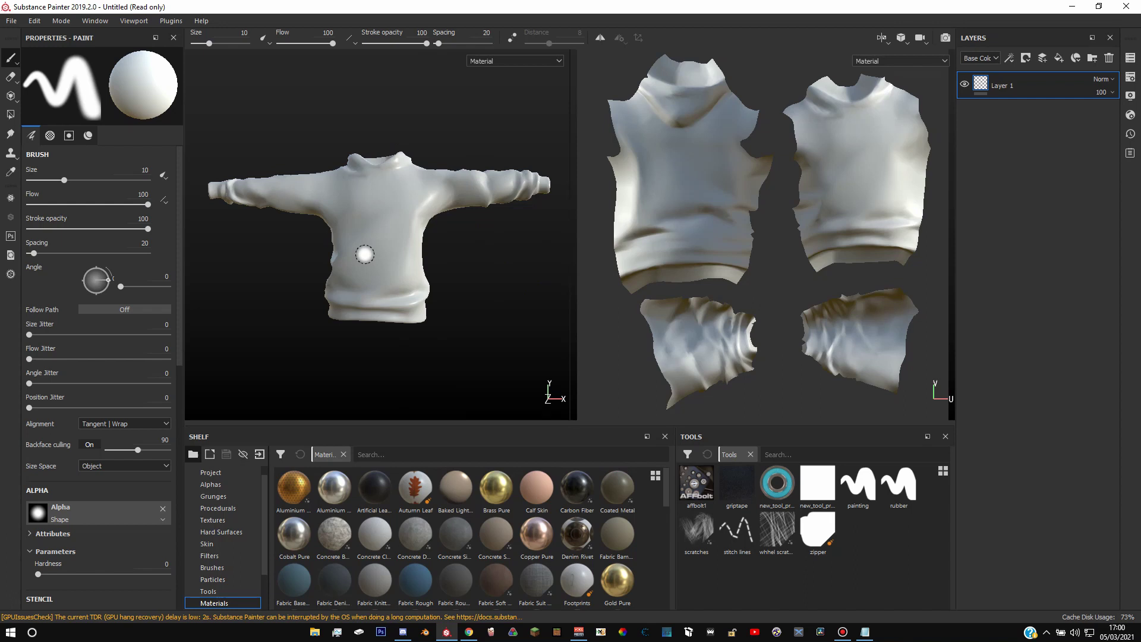
pyautogui.moveTo(262, 244); pyautogui.dragTo(255, 224, button='middle')
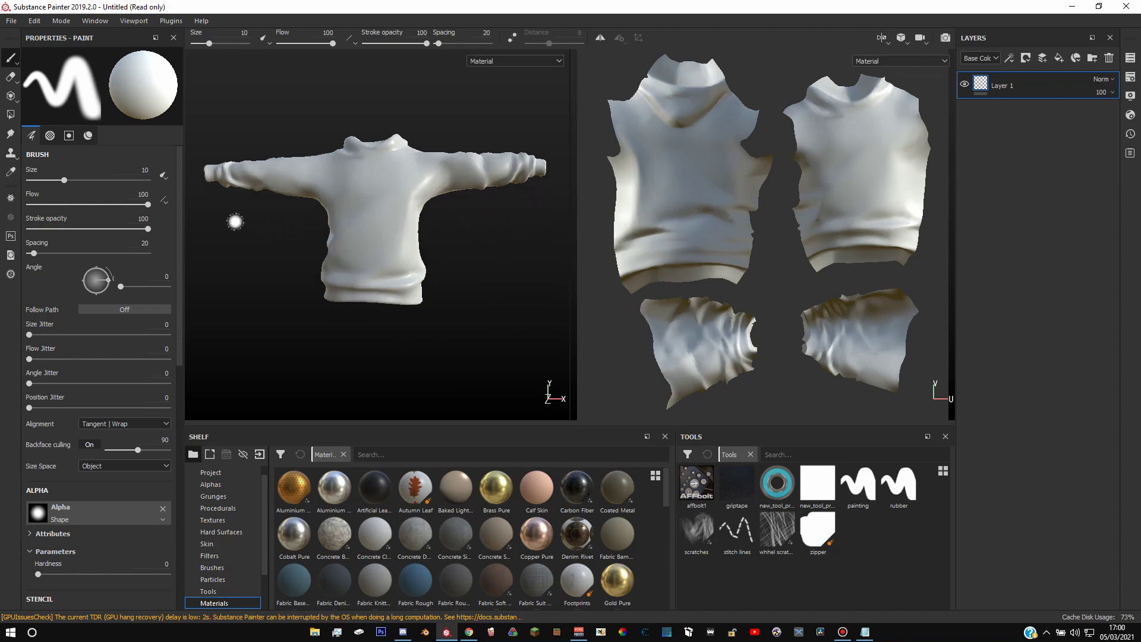
pyautogui.press('alt')
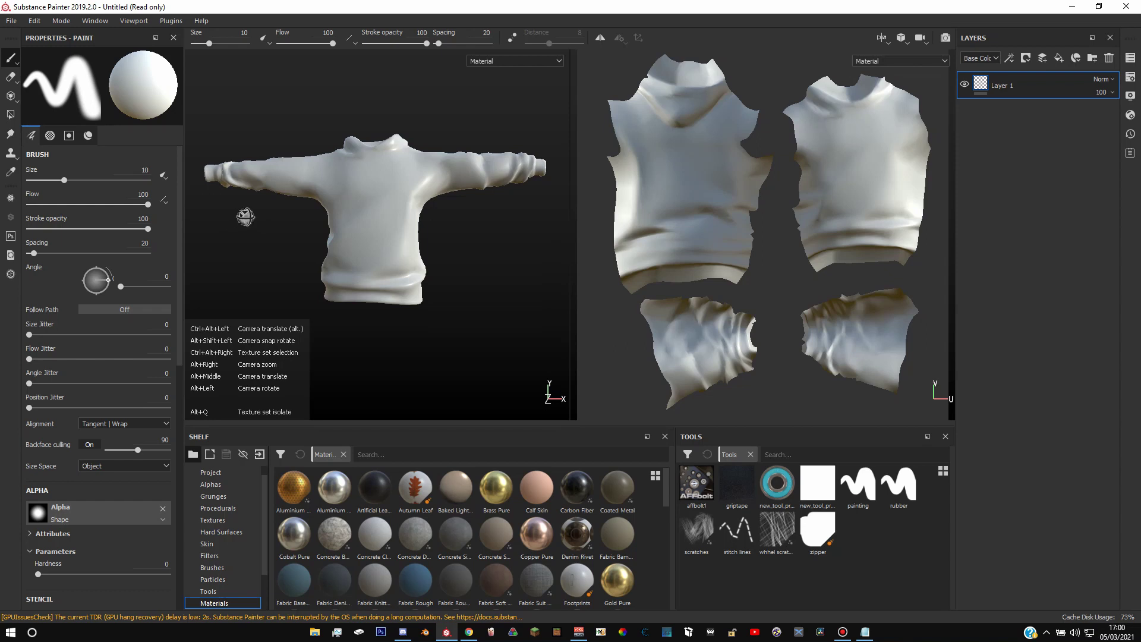
pyautogui.moveTo(244, 219)
pyautogui.keyDown('alt'); pyautogui.mouseDown()
pyautogui.moveTo(443, 230)
pyautogui.moveTo(327, 307)
pyautogui.moveTo(371, 259)
pyautogui.moveTo(238, 163)
pyautogui.moveTo(250, 224)
pyautogui.moveTo(237, 224)
pyautogui.moveTo(250, 229)
pyautogui.mouseUp(); pyautogui.keyUp('alt')
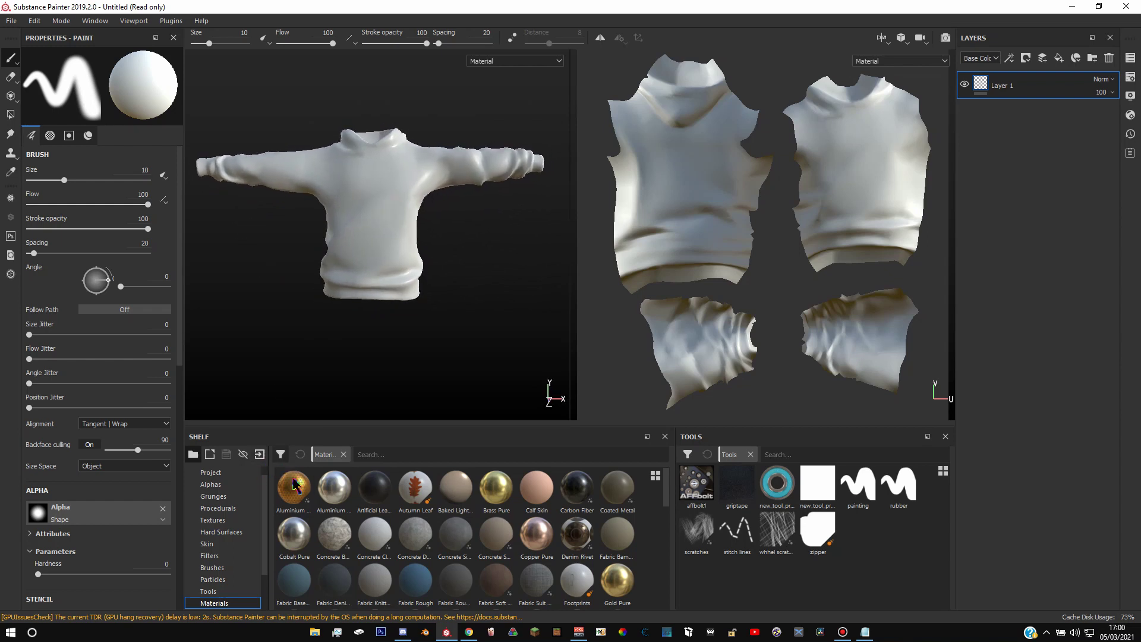
# Switch to Chrome and view the saving options for the black-and-white palm leaf pattern image
pyautogui.click(469, 632)
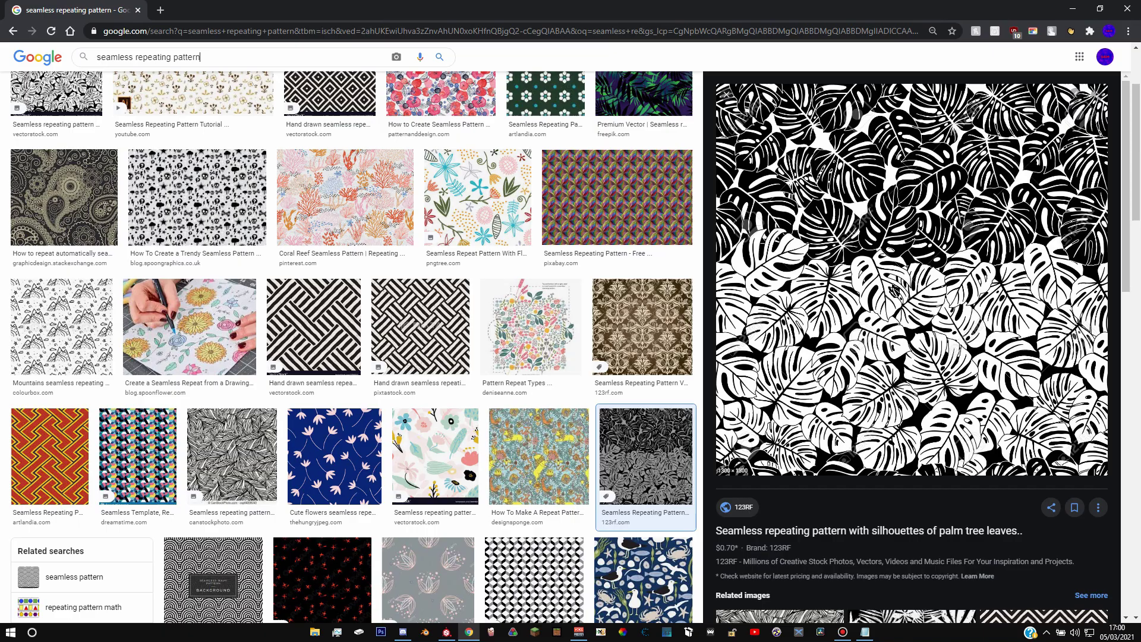
pyautogui.rightClick(889, 284)
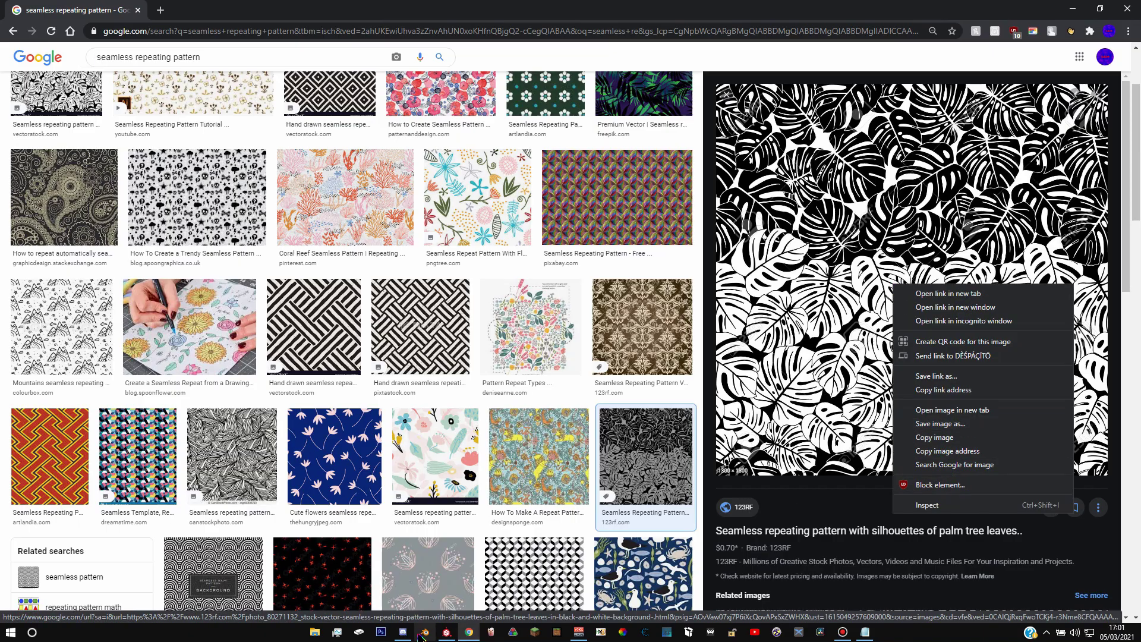
# Switch to Substance Painter and open the file browser for adding a resource to import
pyautogui.click(447, 632)
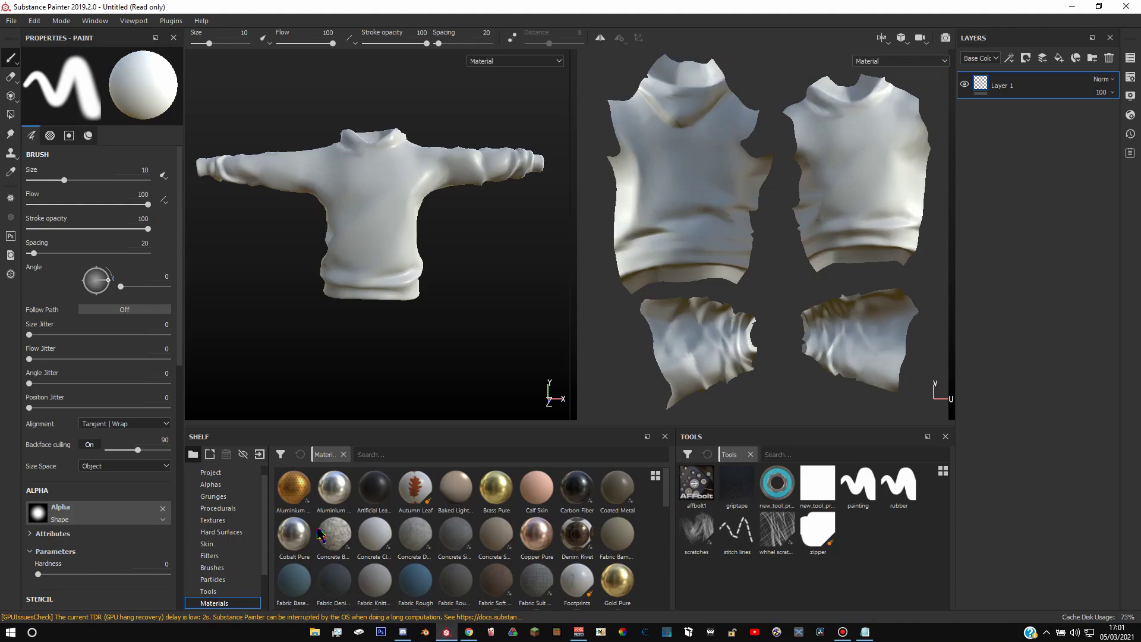
pyautogui.click(260, 455)
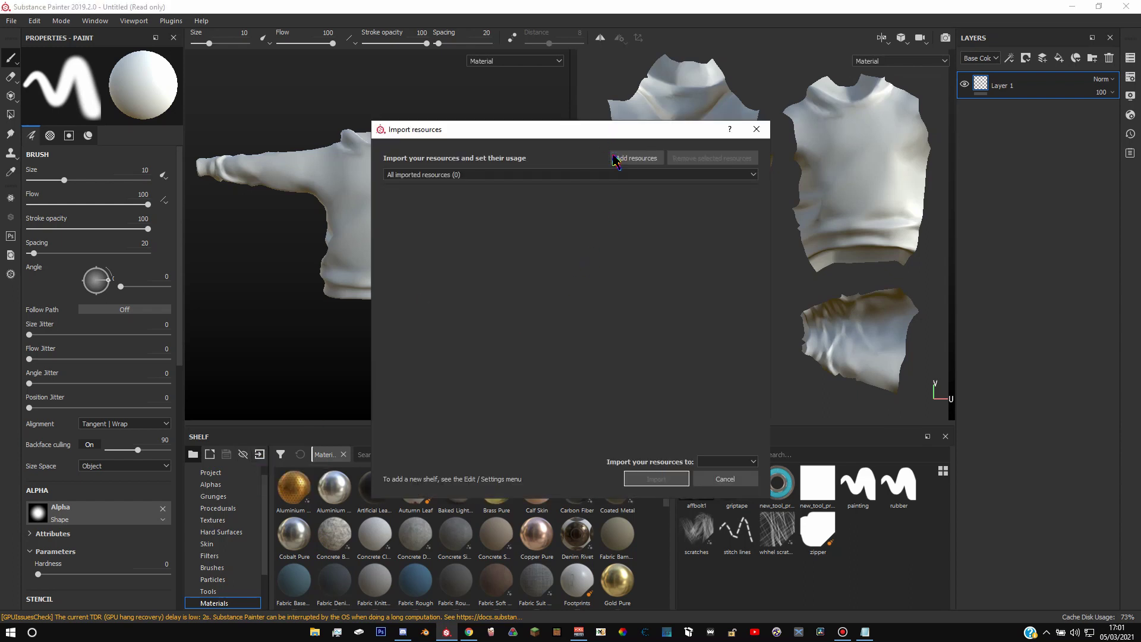
pyautogui.click(614, 160)
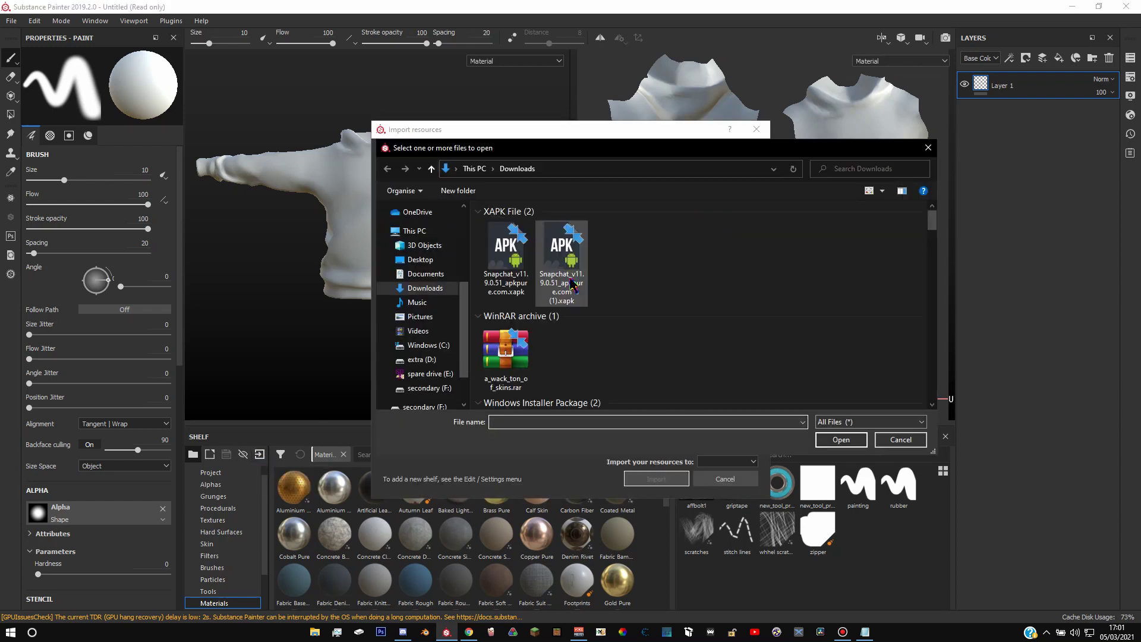
pyautogui.scroll(-6, 571, 284)
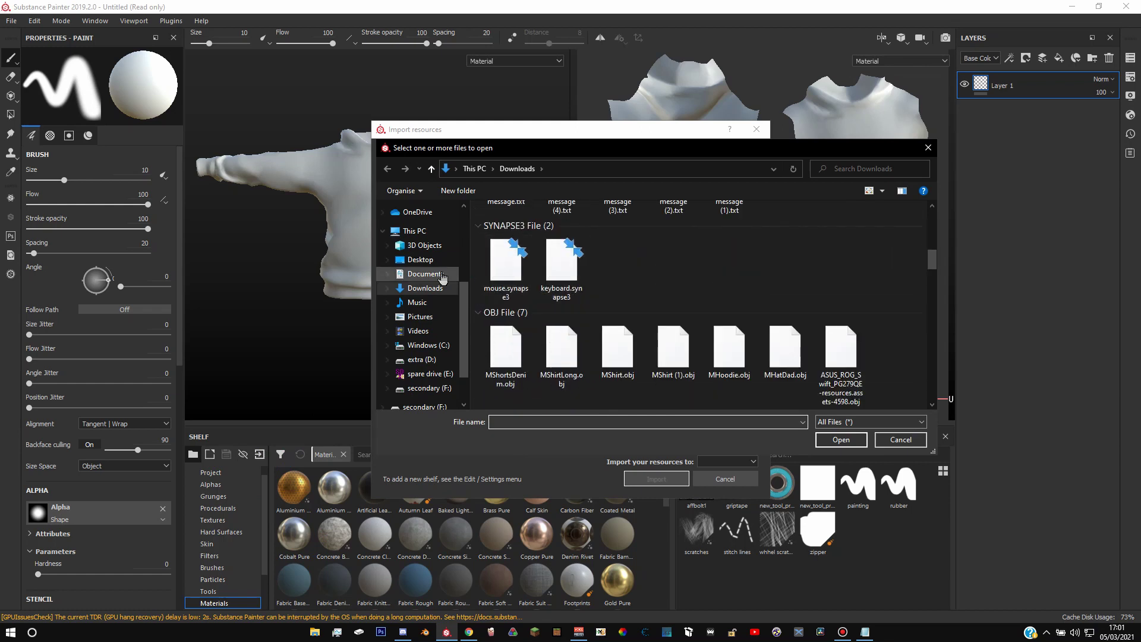
pyautogui.scroll(5, 440, 333)
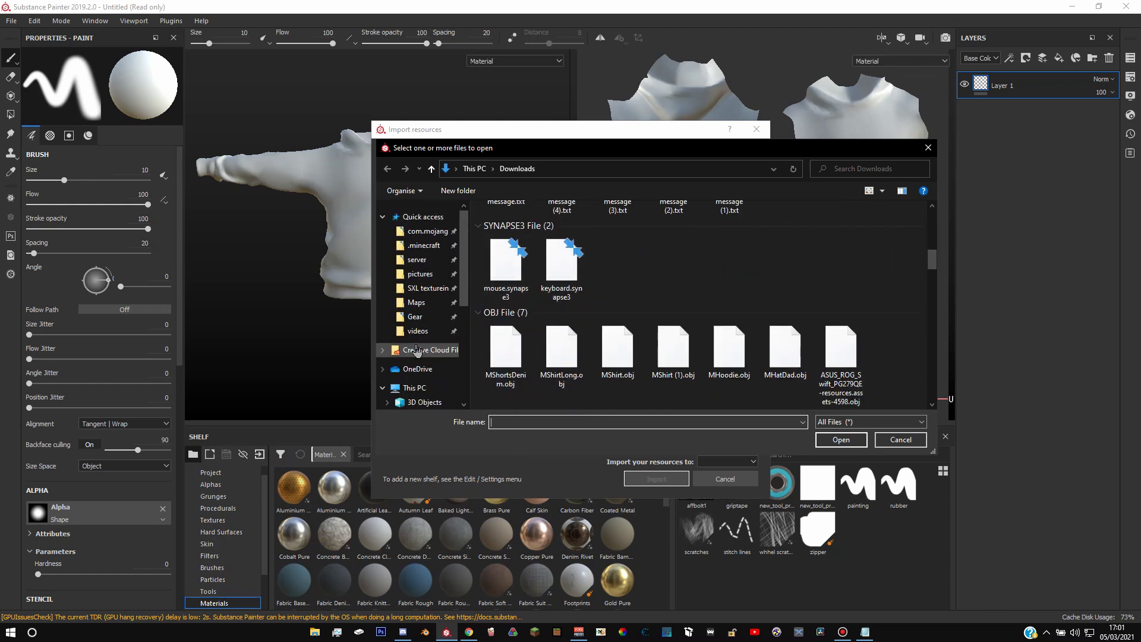
pyautogui.click(421, 275)
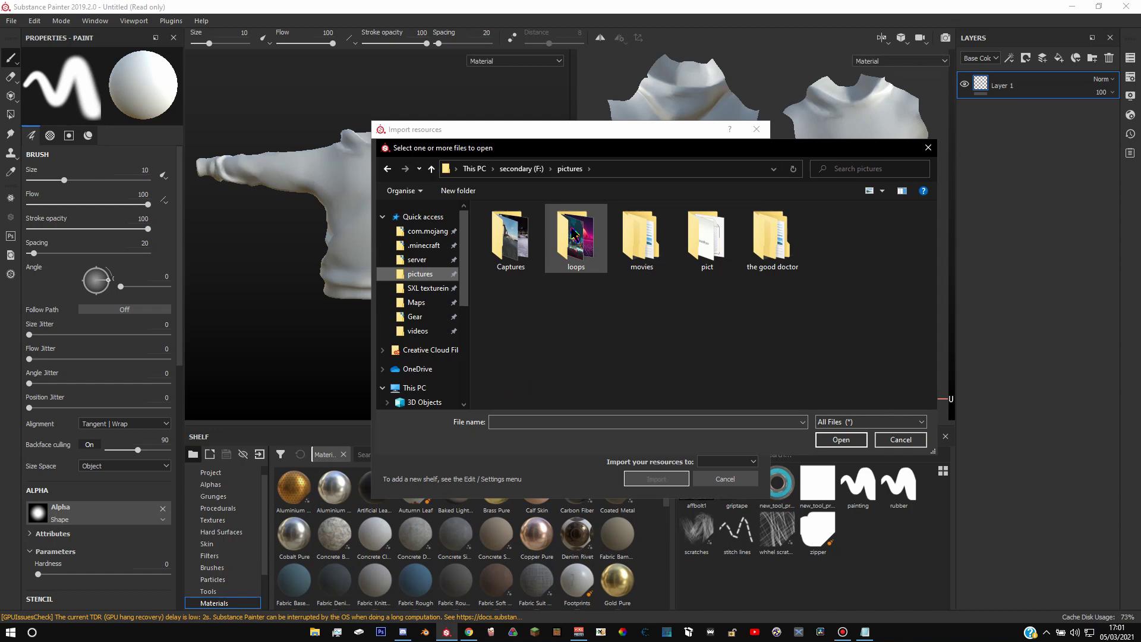
pyautogui.click(716, 244)
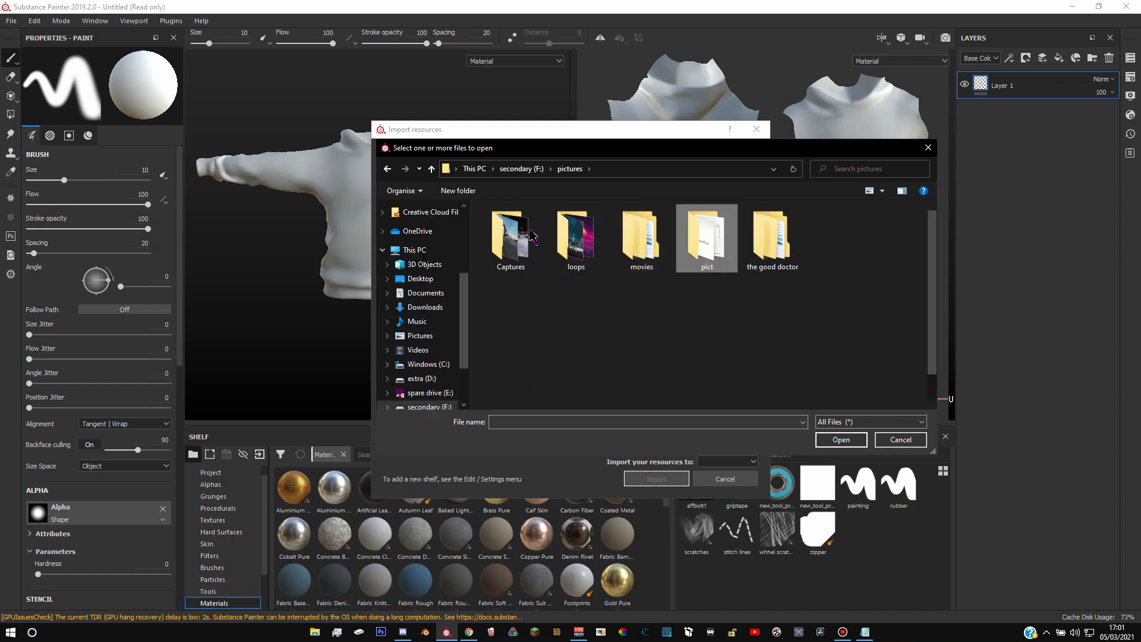
pyautogui.doubleClick(708, 238)
pyautogui.hotkey('alt', 'Left')
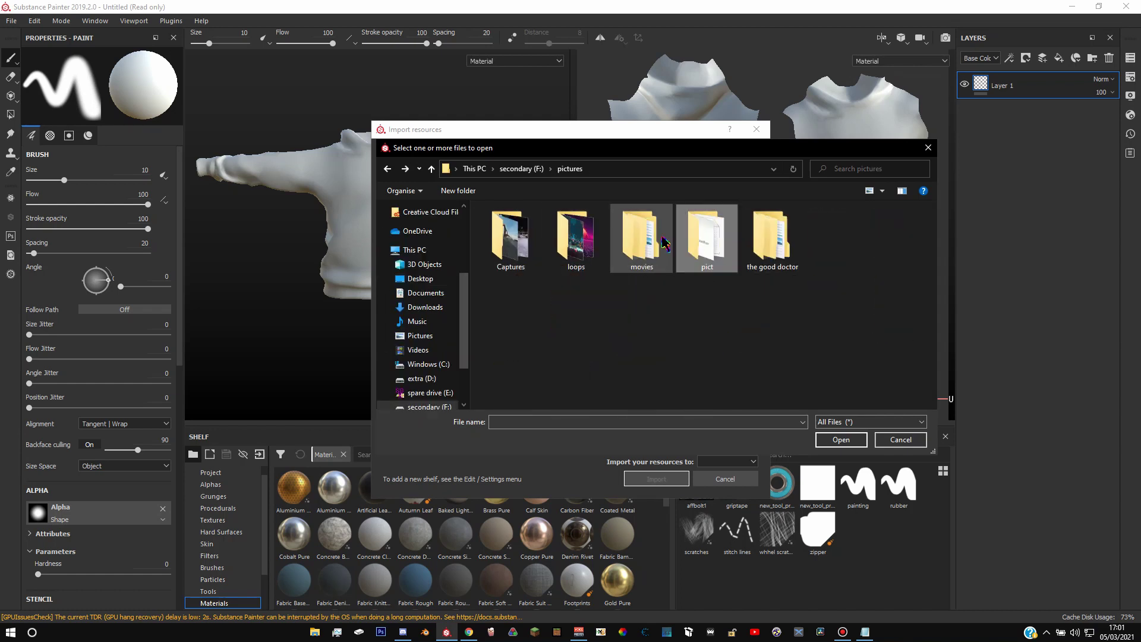
pyautogui.scroll(3, 434, 298)
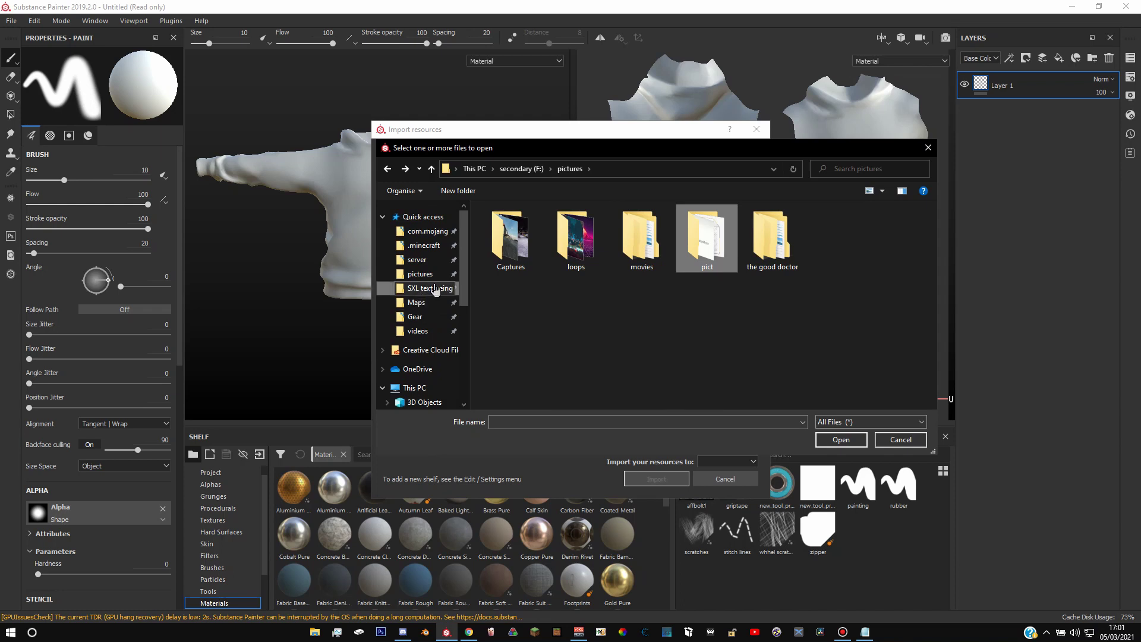
# Add repeating-pattern.png from the textures folder inside SXL textureing to the resources for import
pyautogui.click(435, 290)
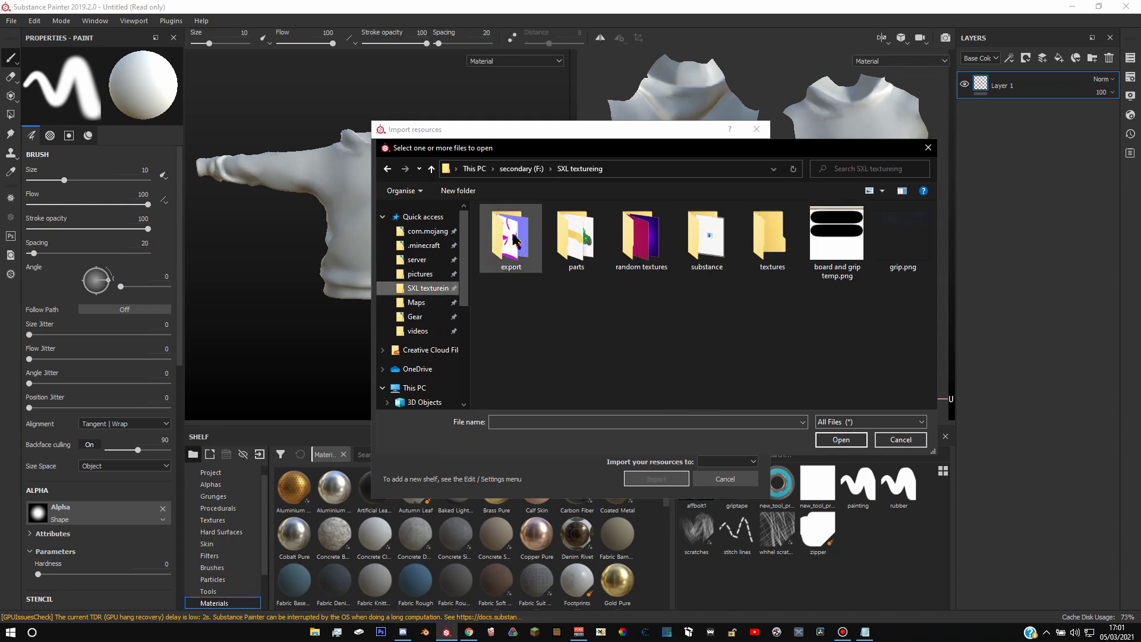
pyautogui.doubleClick(758, 241)
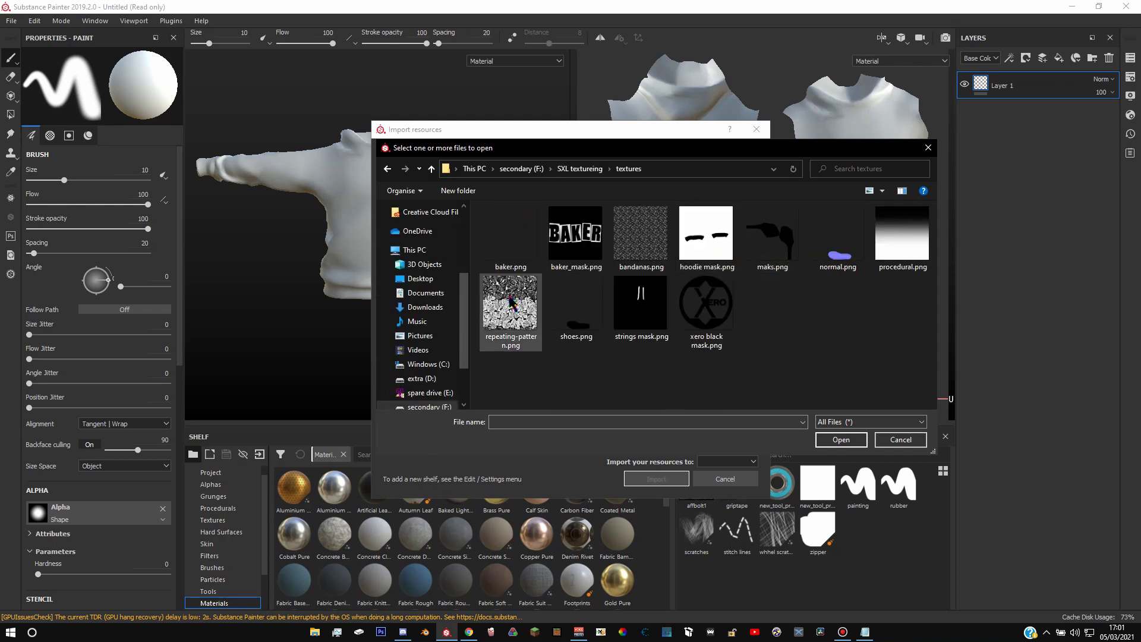
pyautogui.click(512, 303)
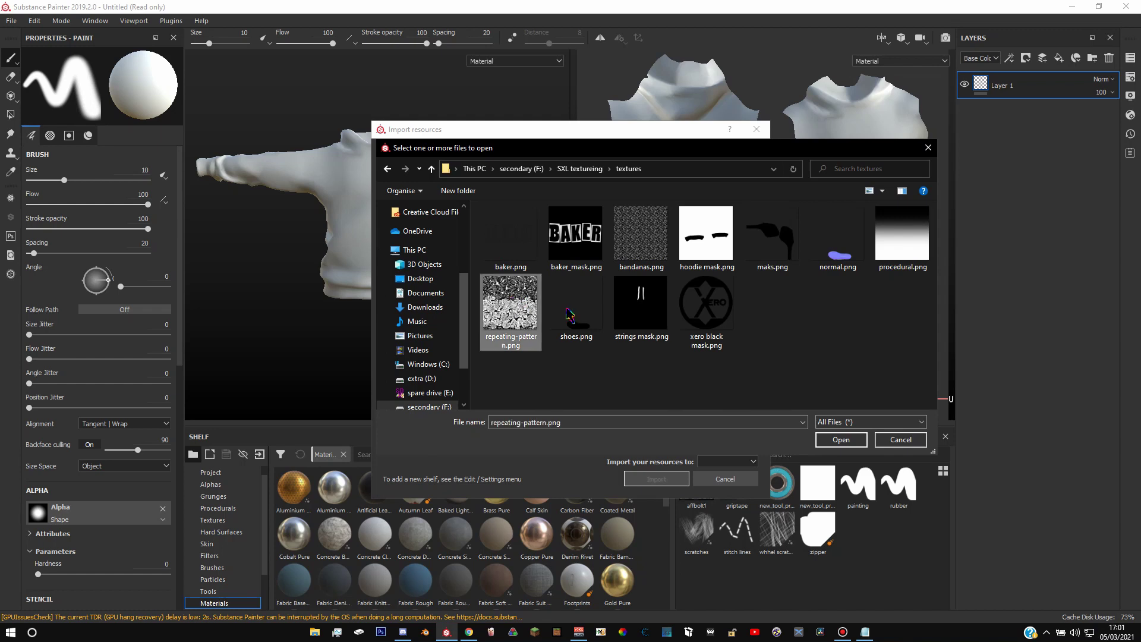
pyautogui.click(841, 440)
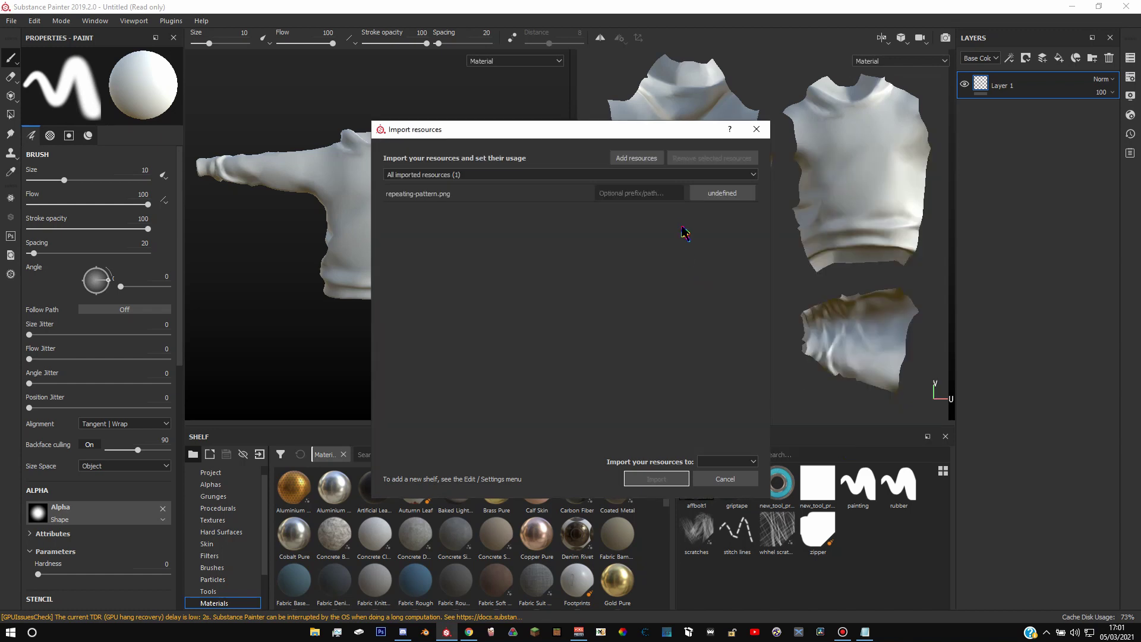
# Define repeating-pattern.png as a texture and import it into the current session
pyautogui.click(737, 199)
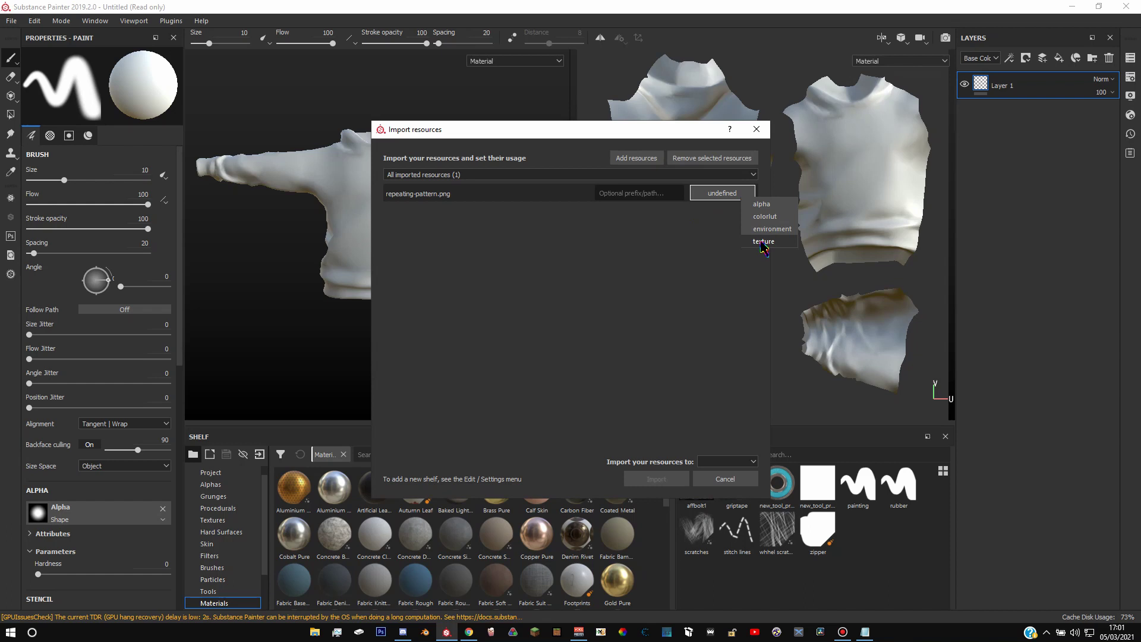
pyautogui.click(765, 248)
pyautogui.click(716, 462)
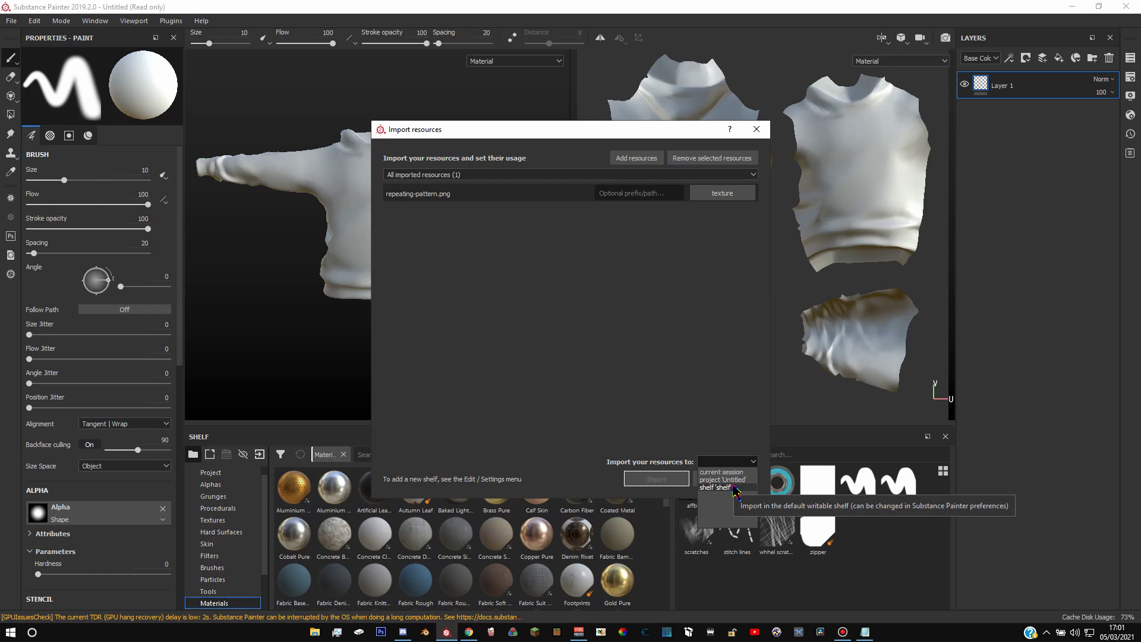
pyautogui.click(721, 472)
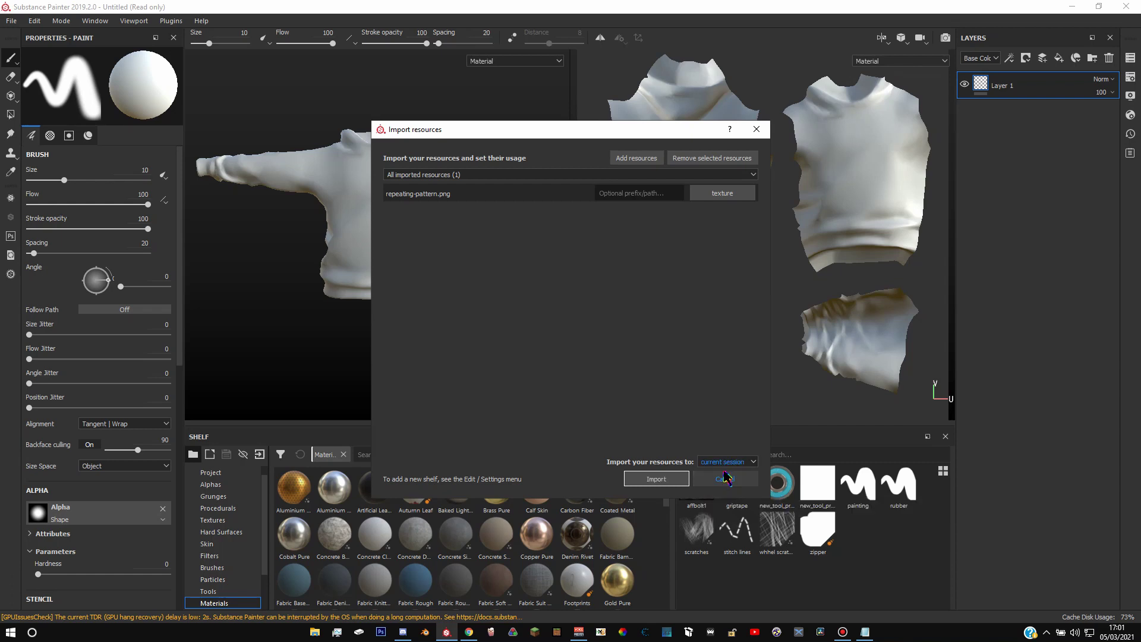
pyautogui.click(660, 483)
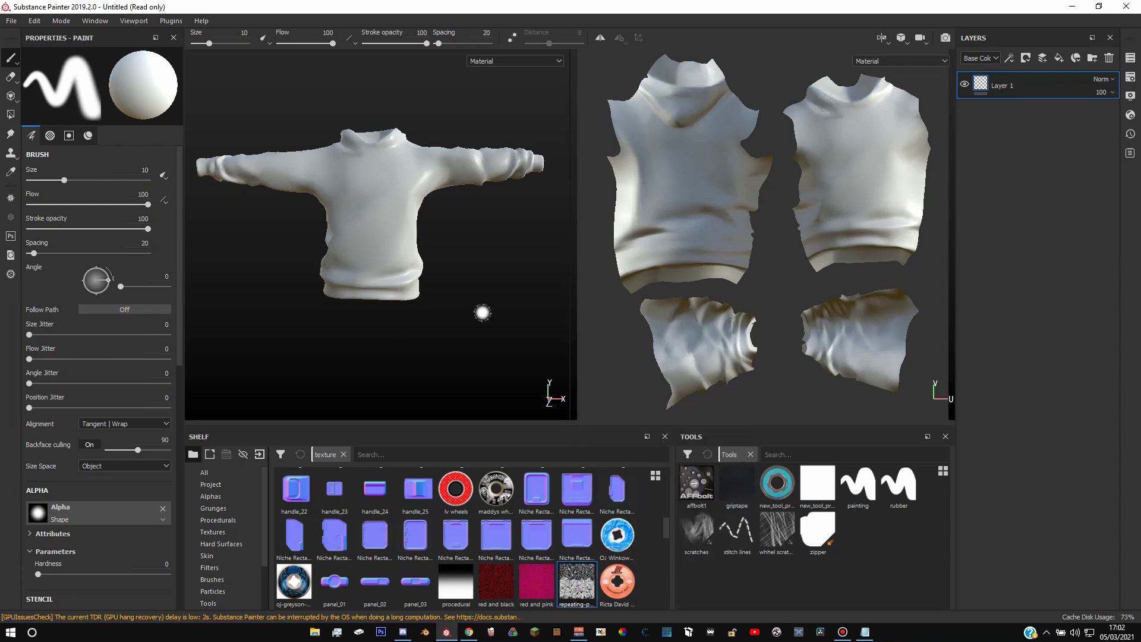
# Add a fill effect to Layer 1 and assign the repeating-pattern texture to its Base Color
pyautogui.rightClick(1044, 96)
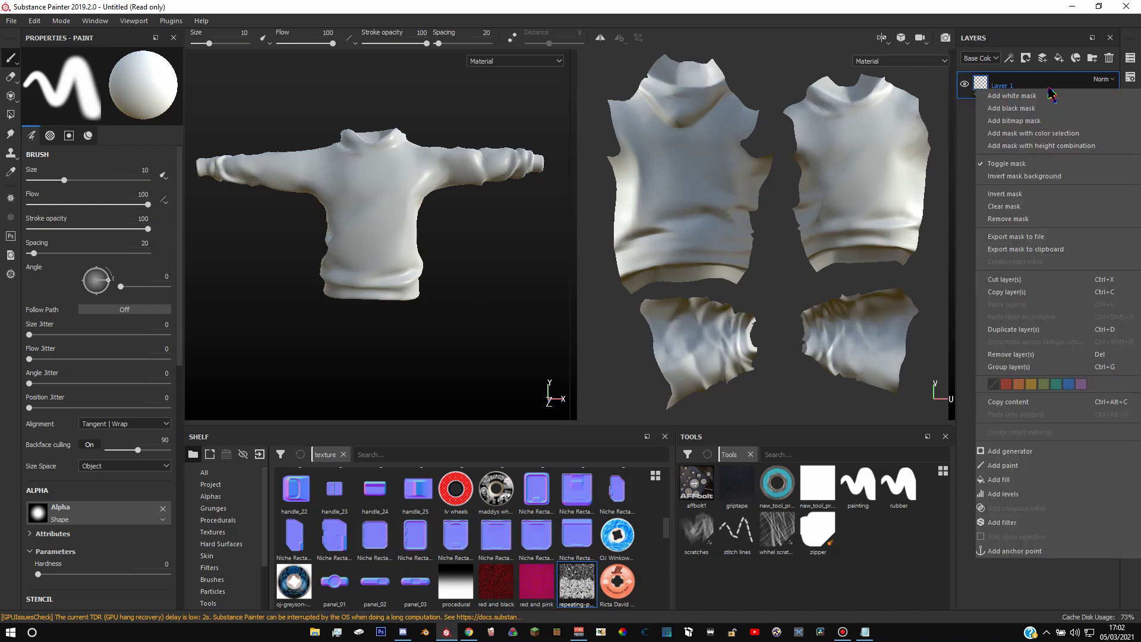
pyautogui.click(1068, 485)
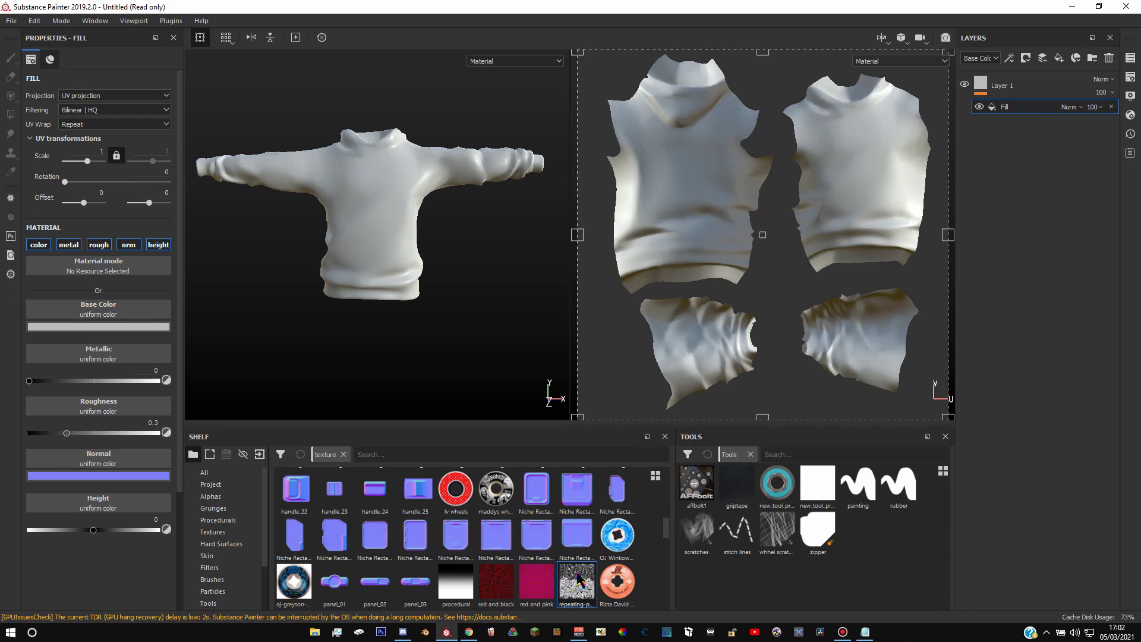
pyautogui.moveTo(581, 588); pyautogui.dragTo(110, 318)
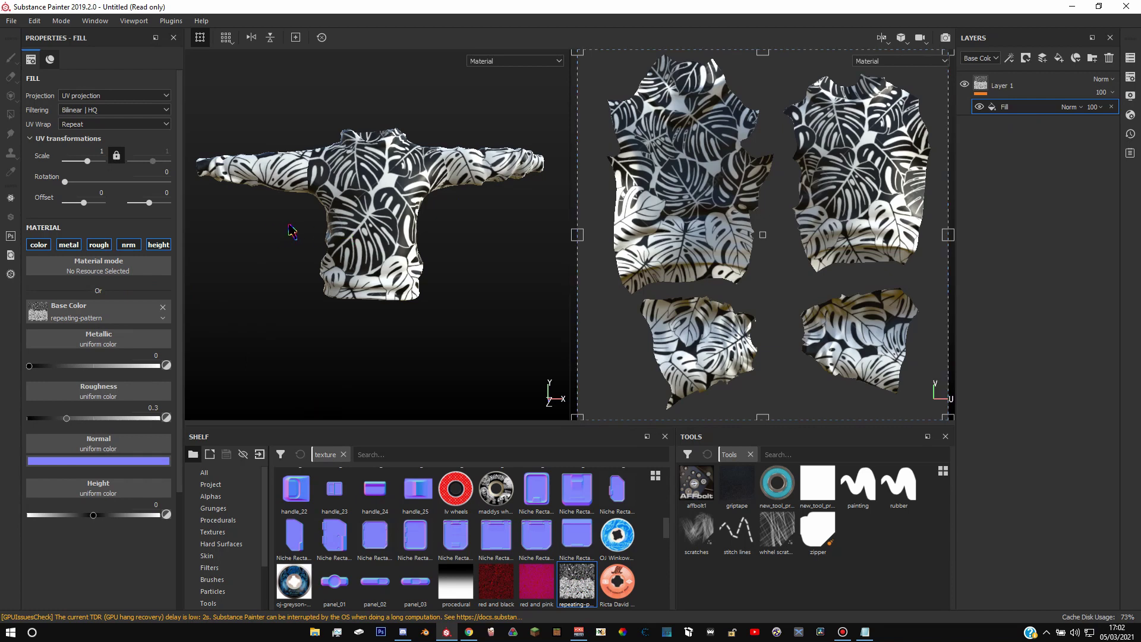
# Shrink the pattern fill freehand in the UV view to a scale of about 2.03, anchored at its lower-right corner
pyautogui.moveTo(277, 231)
pyautogui.keyDown('alt'); pyautogui.mouseDown()
pyautogui.moveTo(438, 234)
pyautogui.moveTo(333, 255)
pyautogui.moveTo(277, 240)
pyautogui.mouseUp(); pyautogui.keyUp('alt')
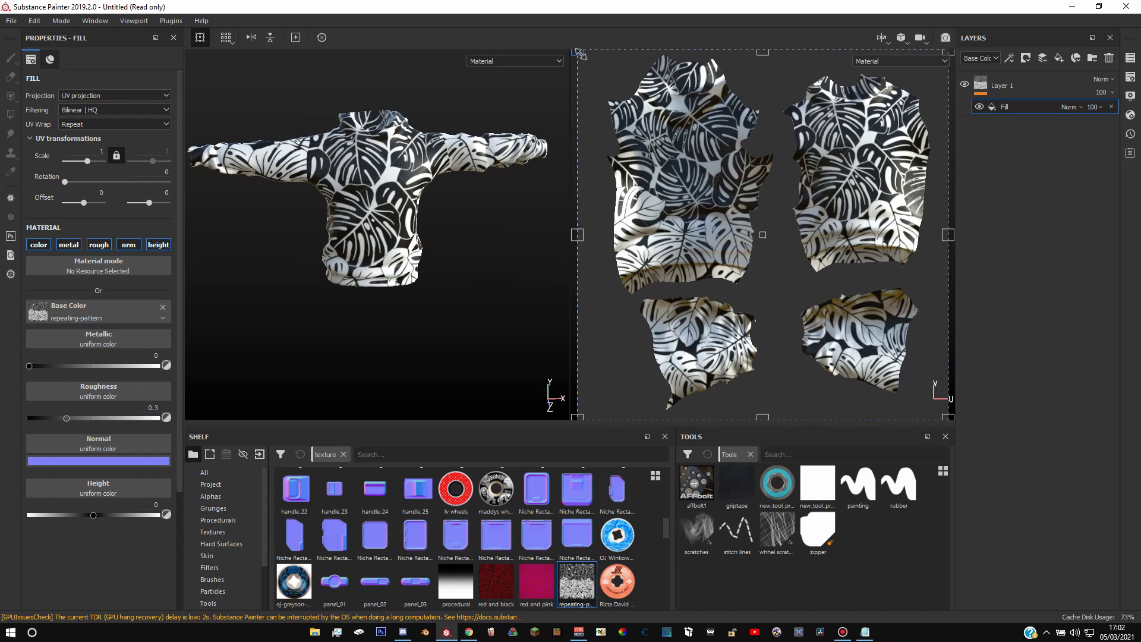
pyautogui.moveTo(579, 53); pyautogui.dragTo(814, 241)
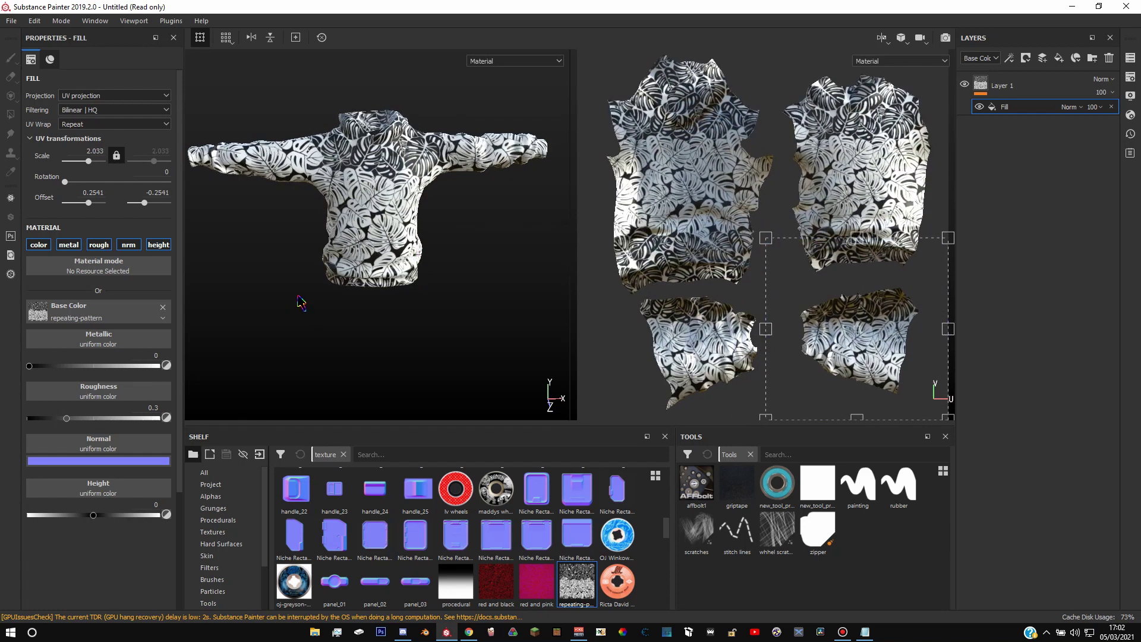
# Add a new layer above Layer 1 and give it a black mask
pyautogui.keyDown('alt'); pyautogui.moveTo(300, 302); pyautogui.dragTo(303, 257); pyautogui.keyUp('alt')
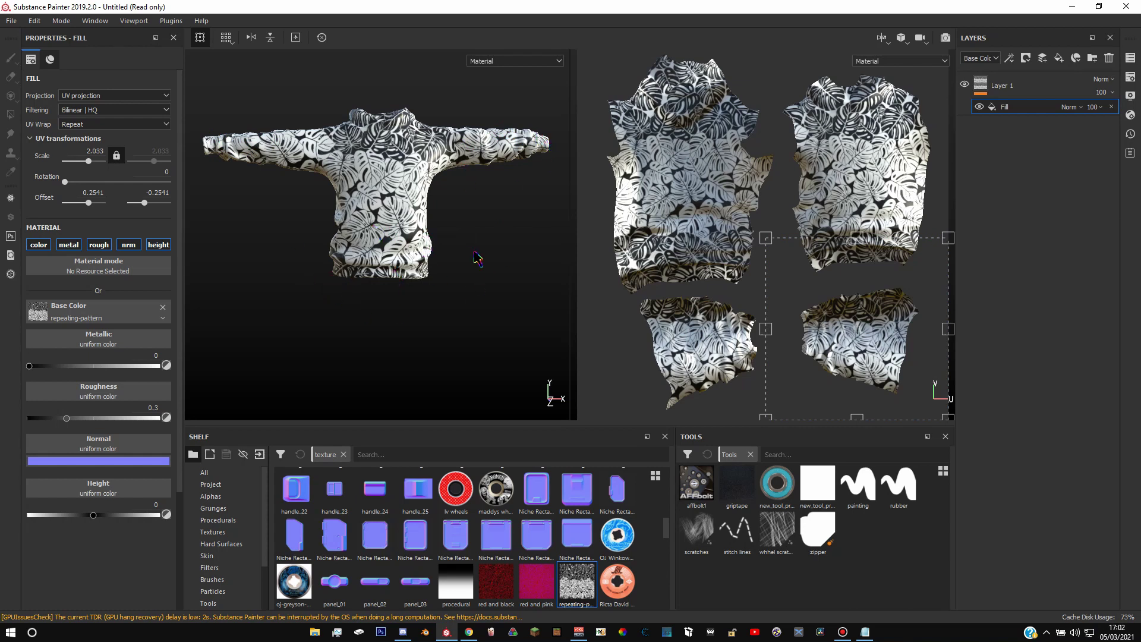
pyautogui.click(1044, 89)
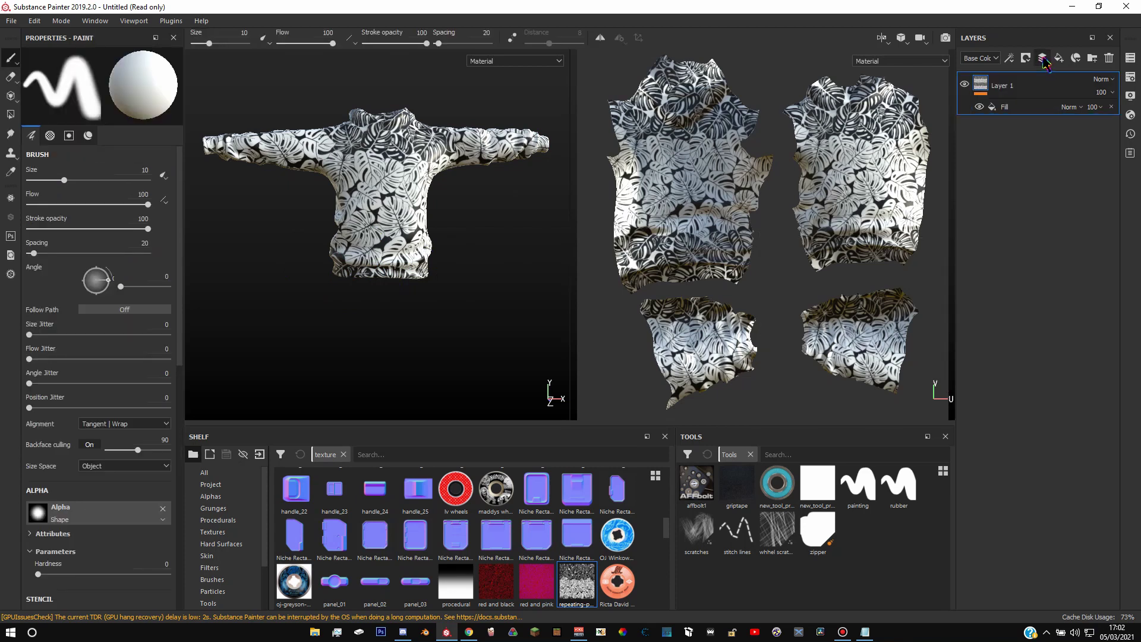
pyautogui.click(1043, 60)
pyautogui.rightClick(1052, 90)
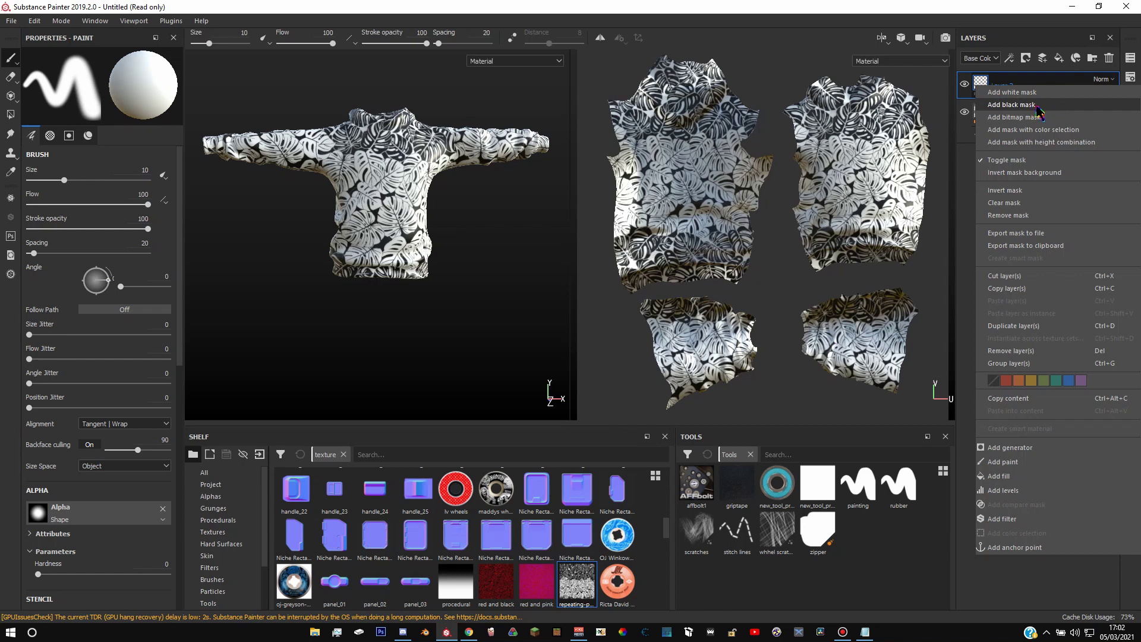
pyautogui.click(1037, 105)
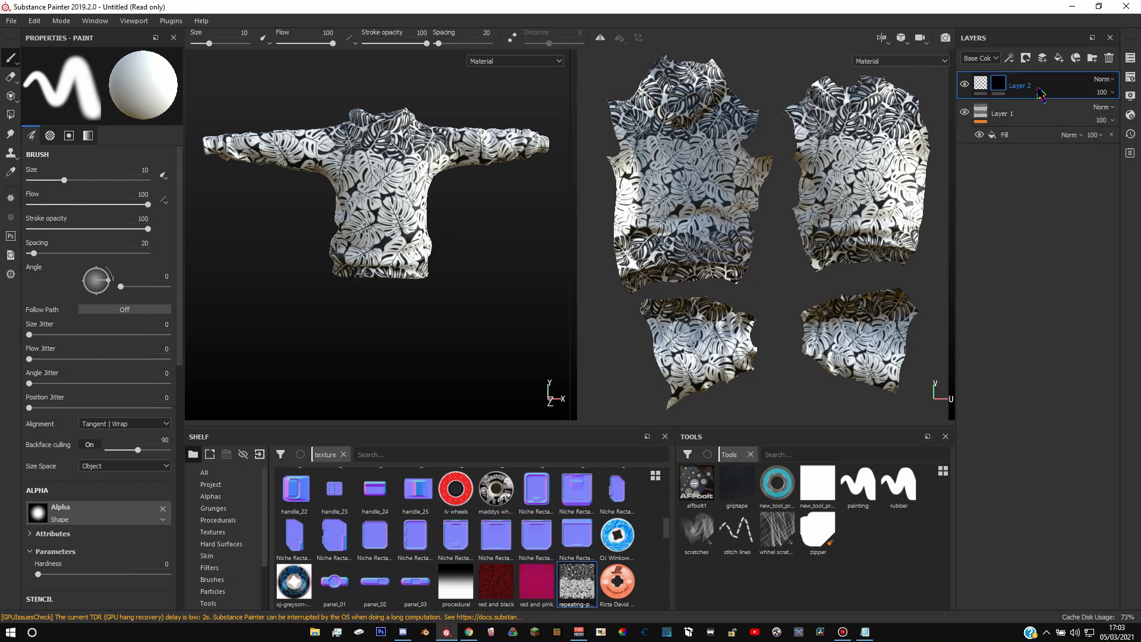
# Add a fill to Layer 2's mask and set its grayscale value to 1
pyautogui.rightClick(1003, 89)
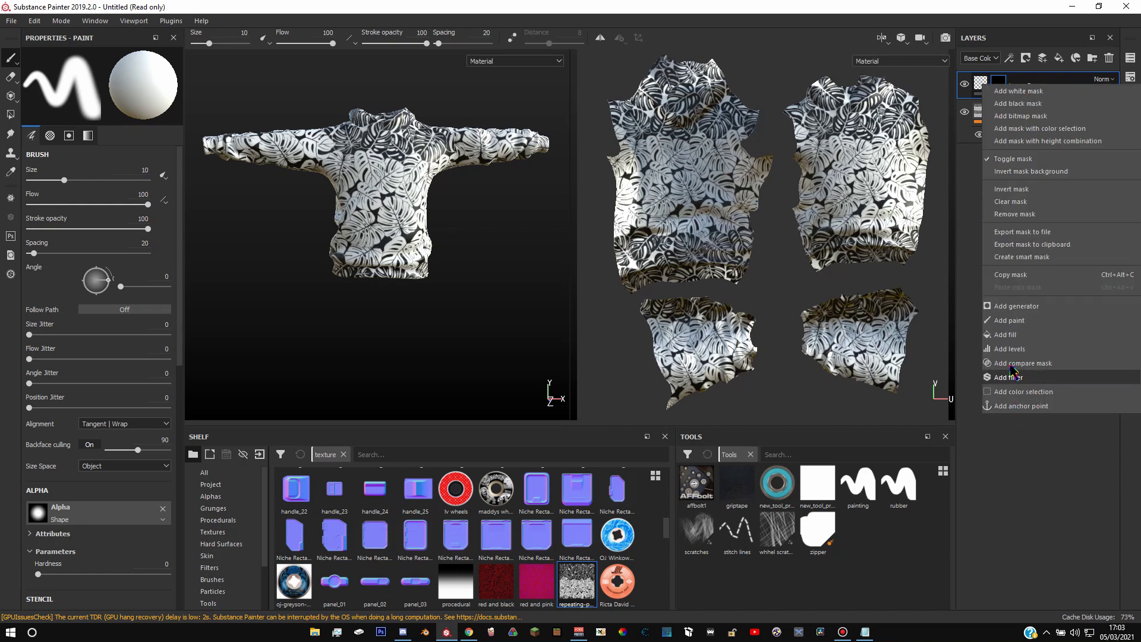
pyautogui.click(1011, 336)
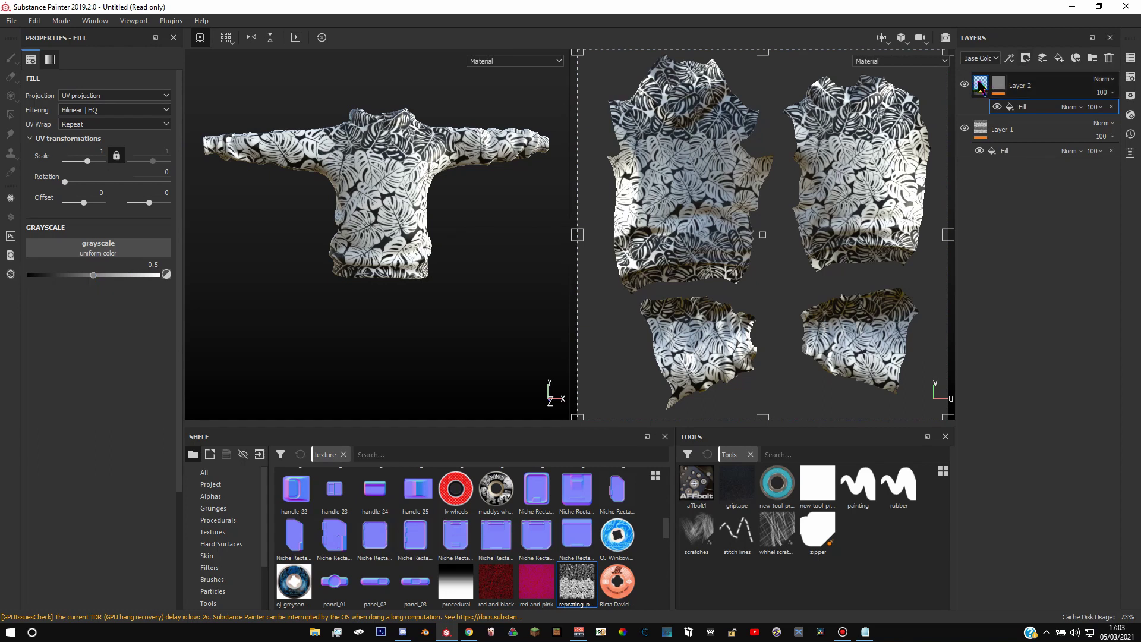
pyautogui.moveTo(92, 281); pyautogui.dragTo(215, 281)
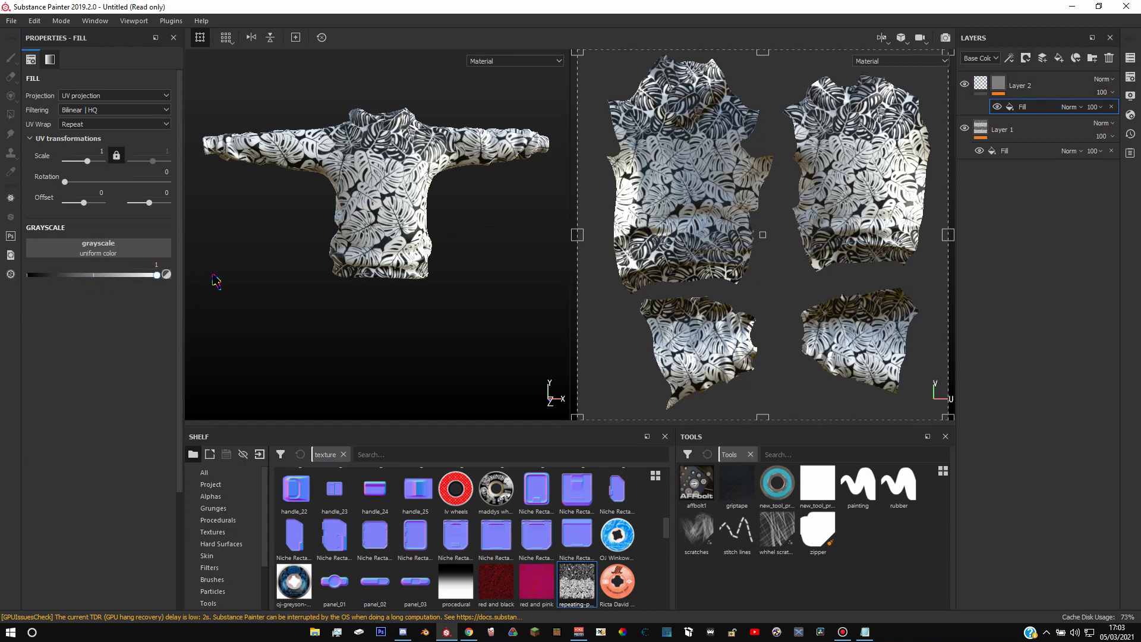
# Set the mask fill to tri-planar projection with the shape crop at Projection Cropped to Shape
pyautogui.click(89, 97)
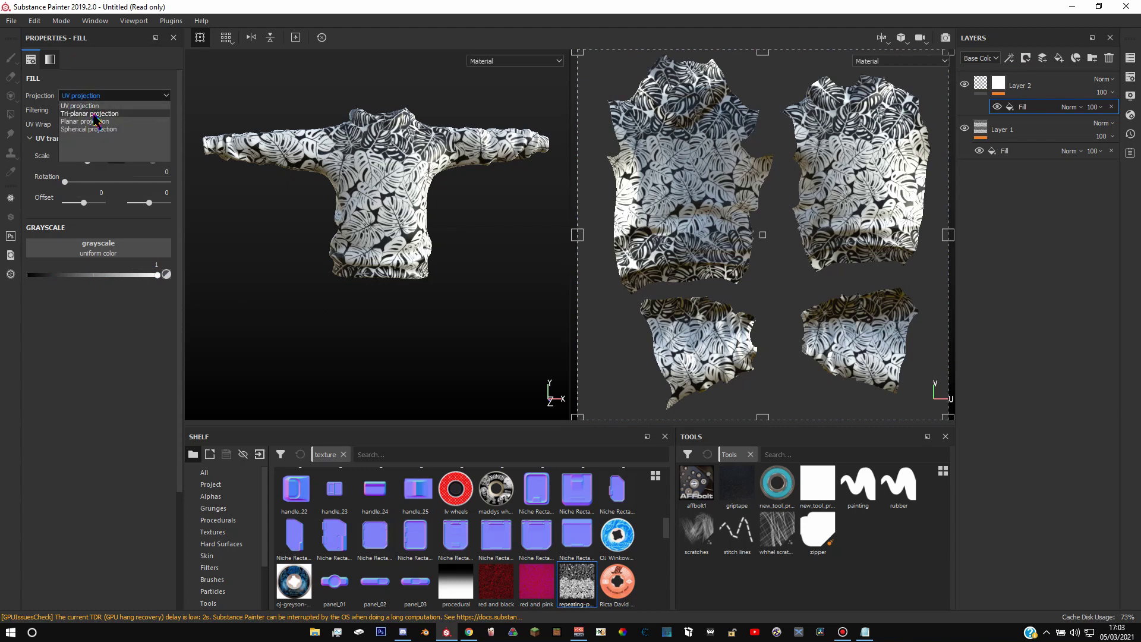
pyautogui.click(103, 114)
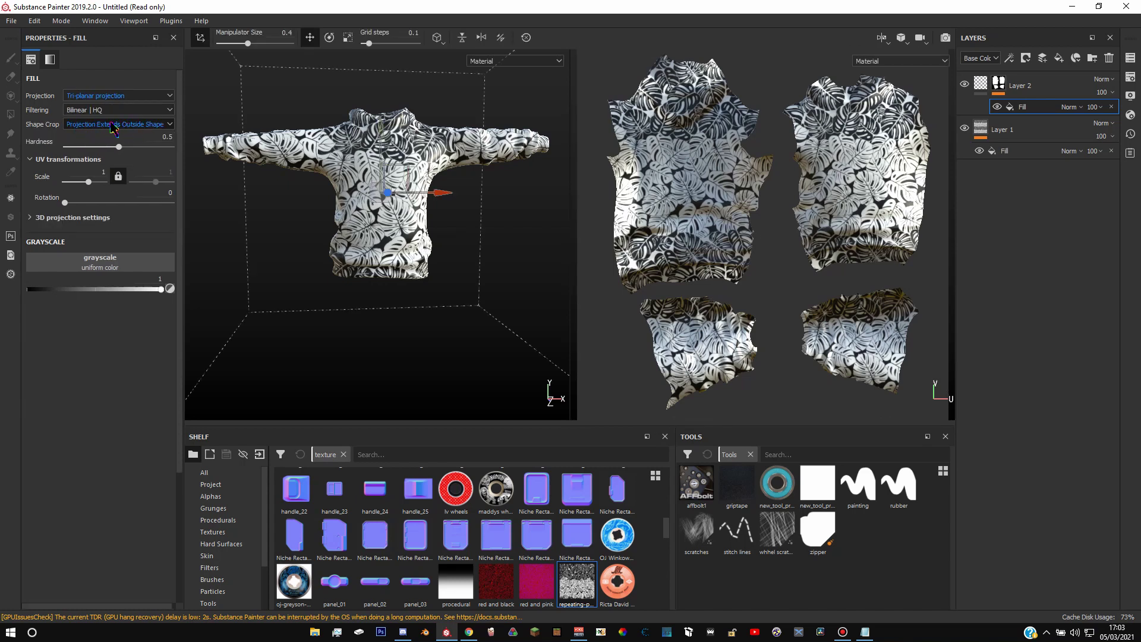
pyautogui.click(113, 125)
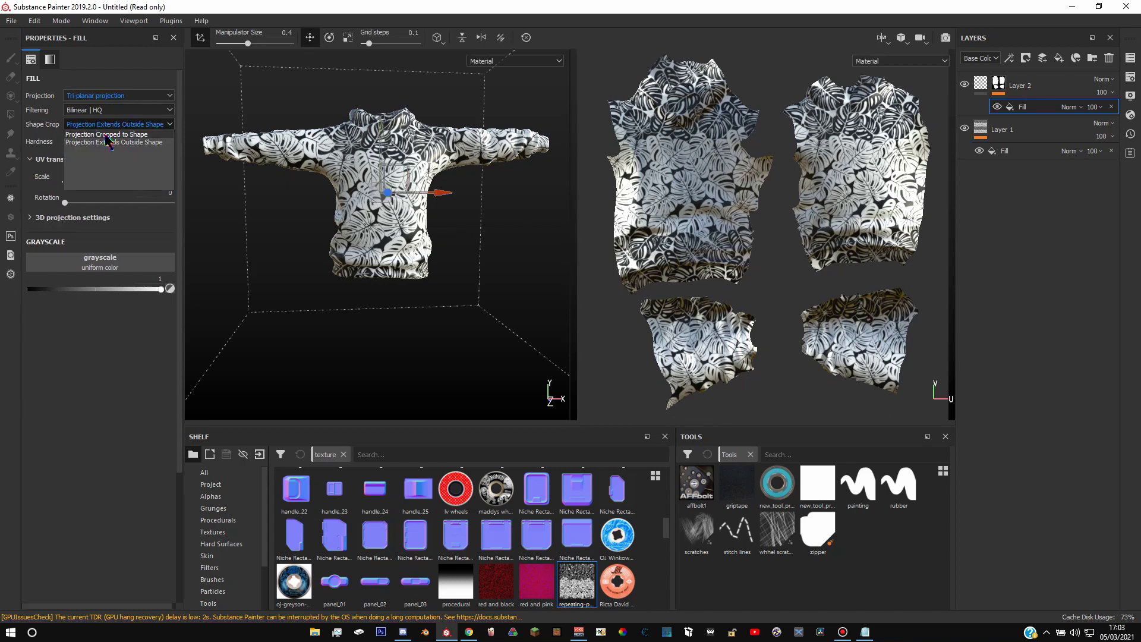
pyautogui.click(107, 135)
# Move the mask fill's projection box straight down until only the hoodie's bottom hem lies inside it
pyautogui.scroll(-4, 300, 244)
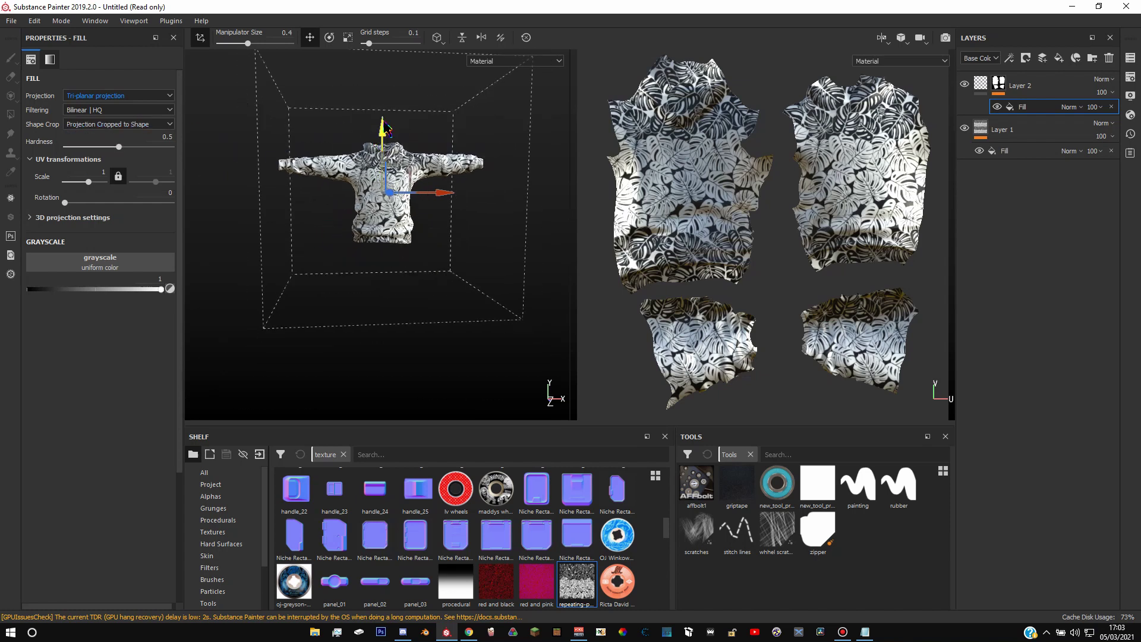
pyautogui.moveTo(382, 168); pyautogui.dragTo(382, 301)
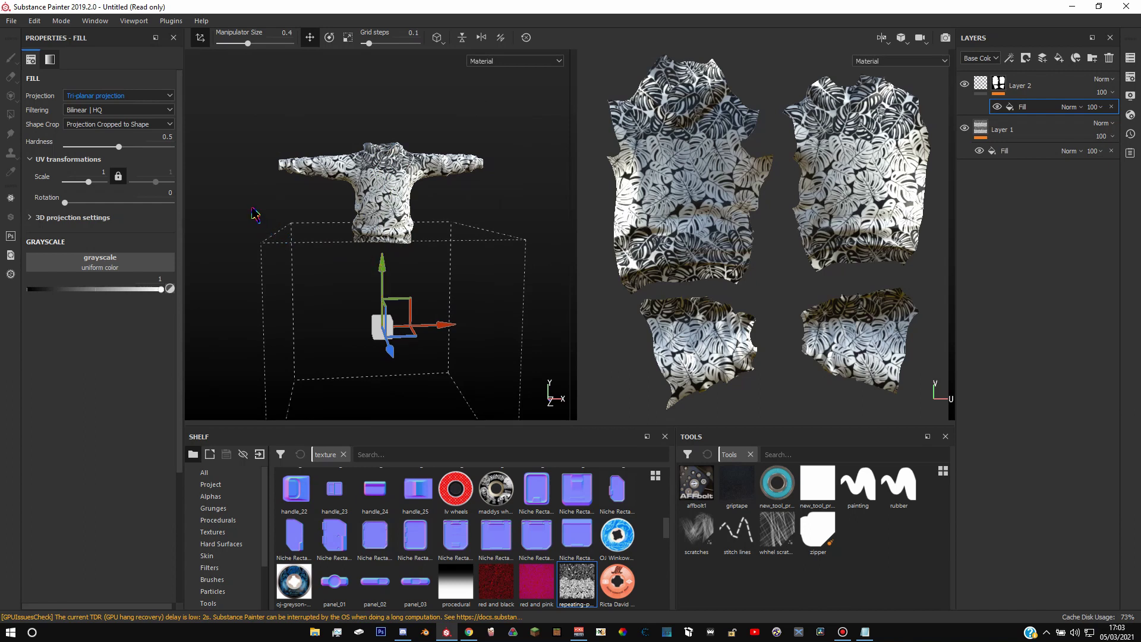
pyautogui.keyDown('alt'); pyautogui.moveTo(255, 213); pyautogui.dragTo(234, 182); pyautogui.keyUp('alt')
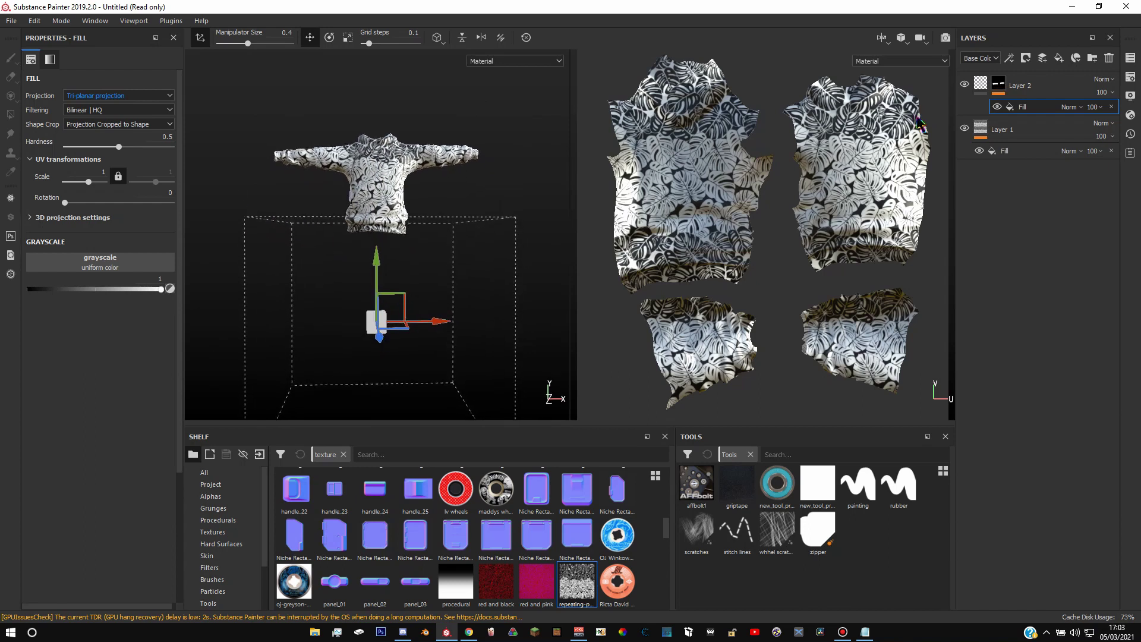
# Add a fill effect to Layer 2's content and set its Base Color to black
pyautogui.click(982, 88)
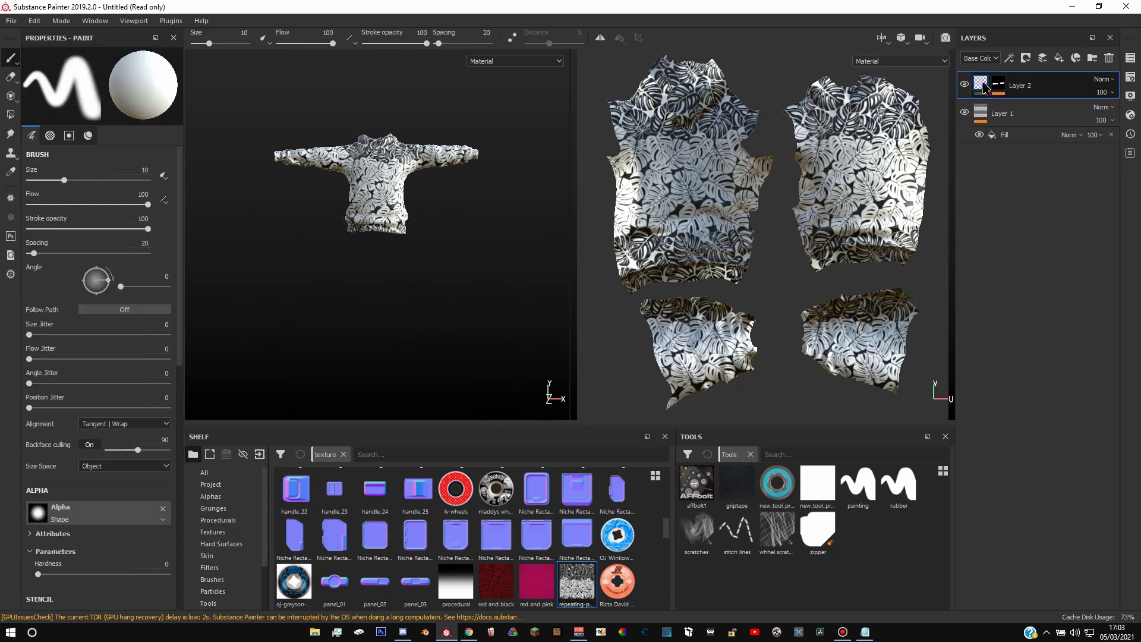
pyautogui.rightClick(983, 88)
pyautogui.click(1002, 340)
pyautogui.click(98, 326)
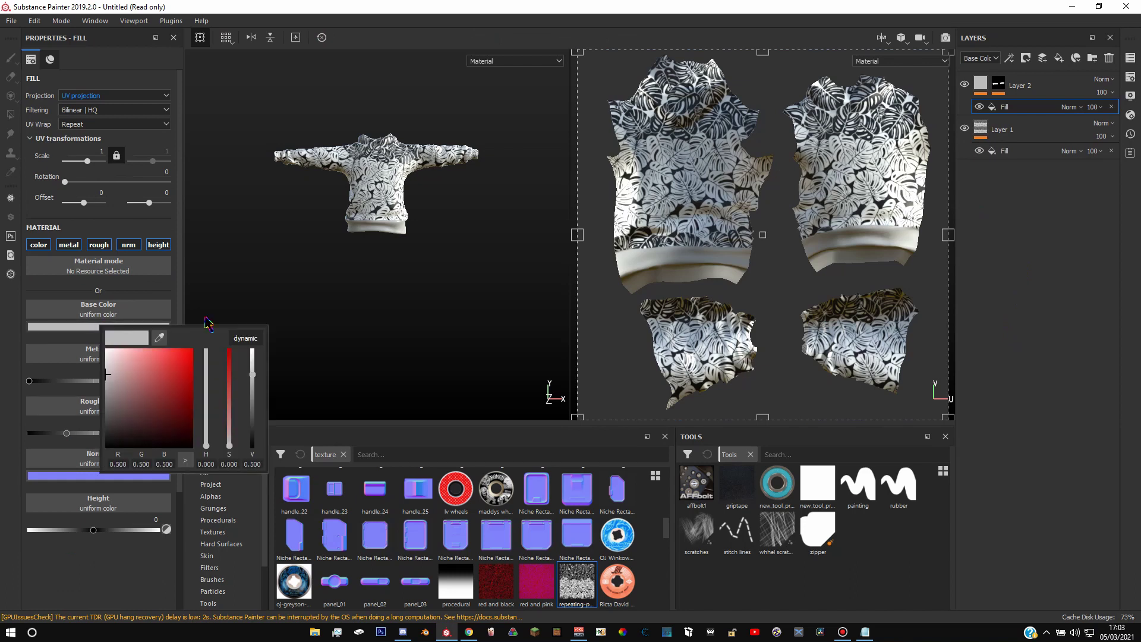
pyautogui.moveTo(173, 395); pyautogui.dragTo(205, 340)
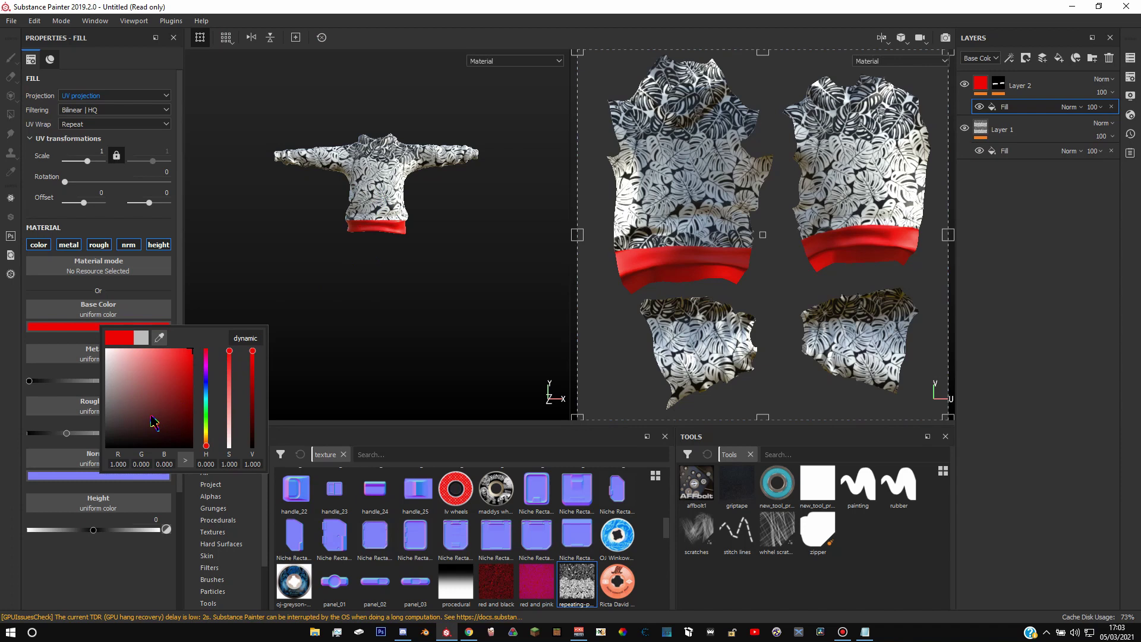
pyautogui.moveTo(153, 422); pyautogui.dragTo(62, 475)
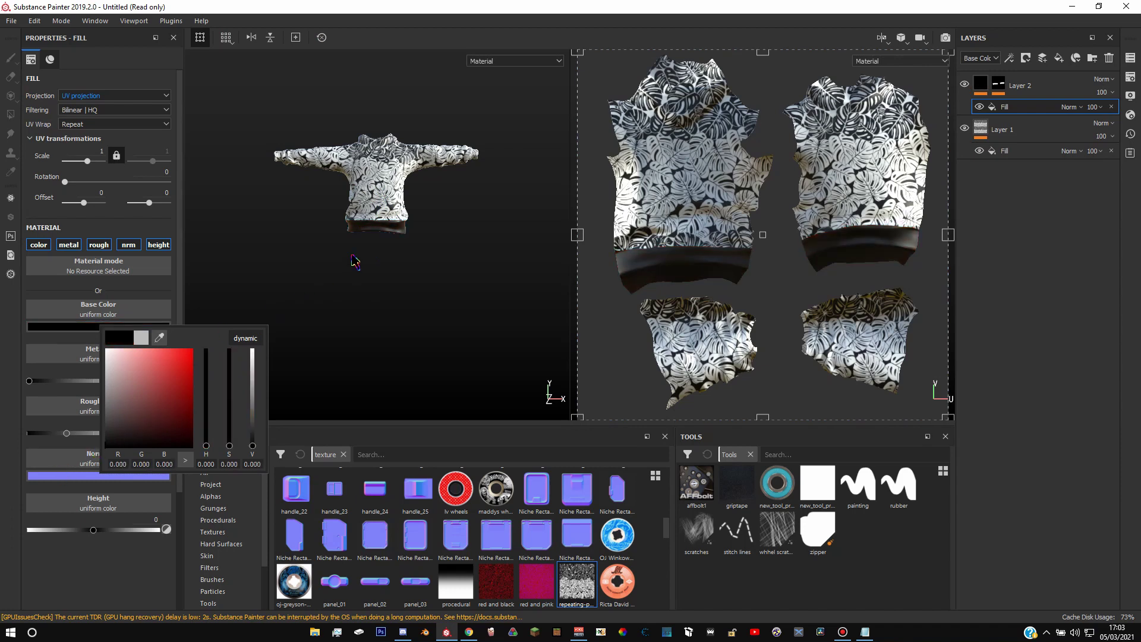
pyautogui.click(367, 243)
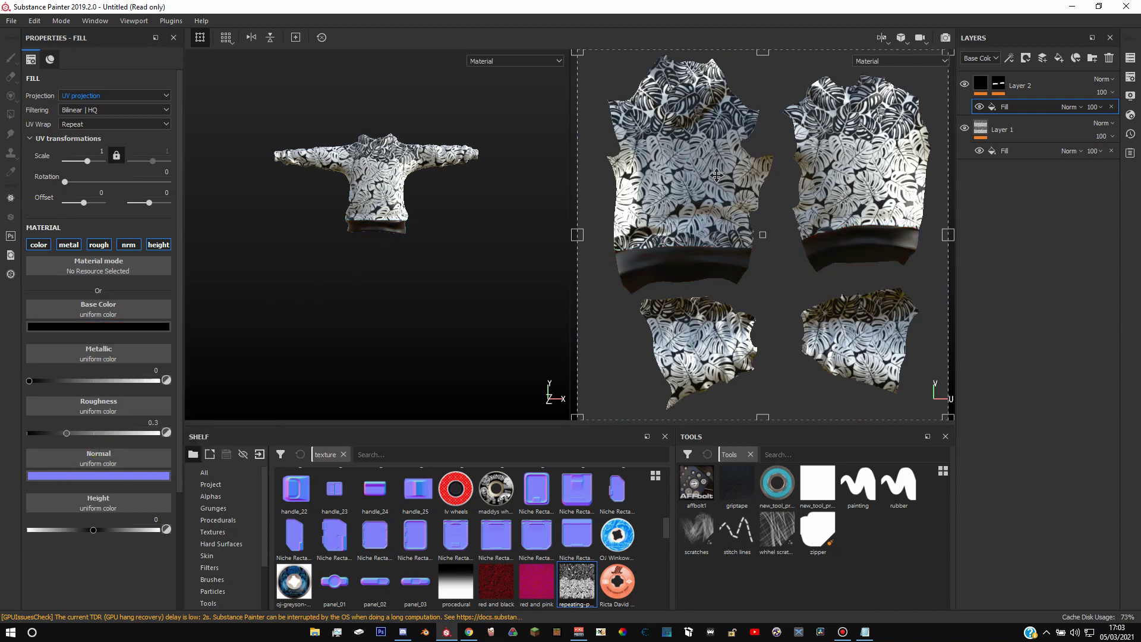
# Reselect Layer 2's mask fill and lower its projection box slightly to fit the hem band
pyautogui.click(999, 89)
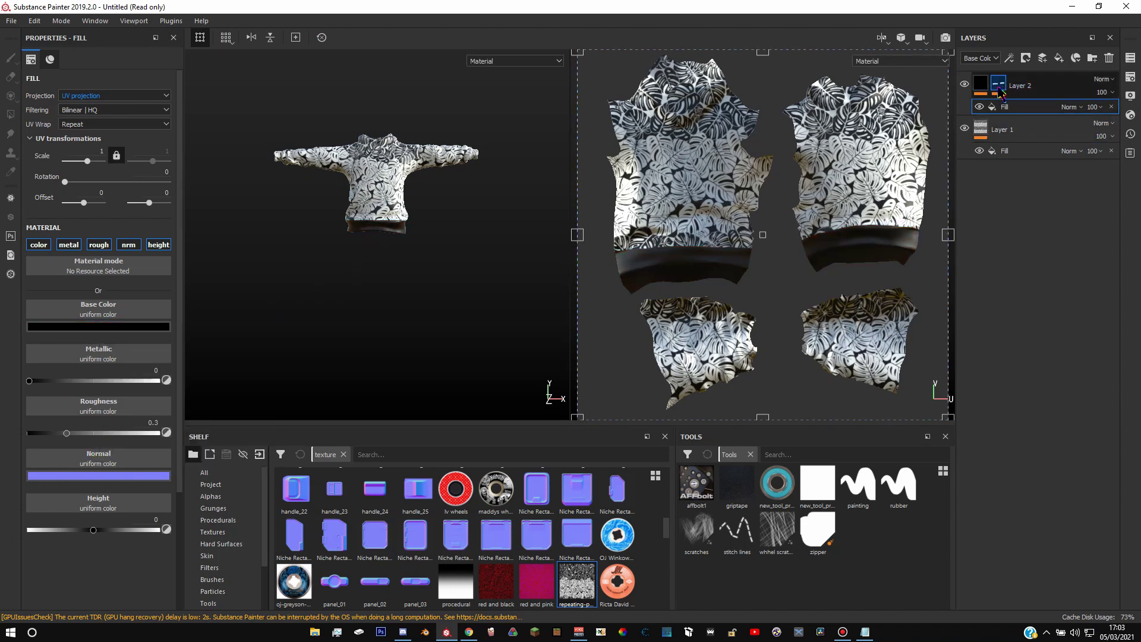
pyautogui.click(1022, 110)
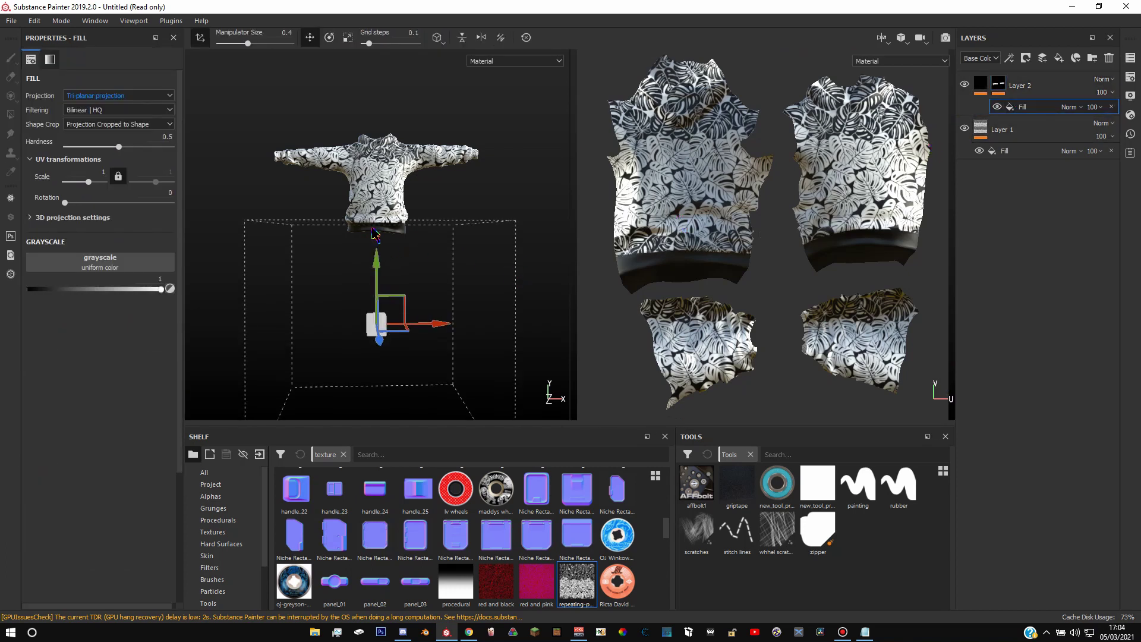
pyautogui.scroll(-1, 374, 234)
pyautogui.scroll(3, 375, 234)
pyautogui.scroll(-6, 366, 238)
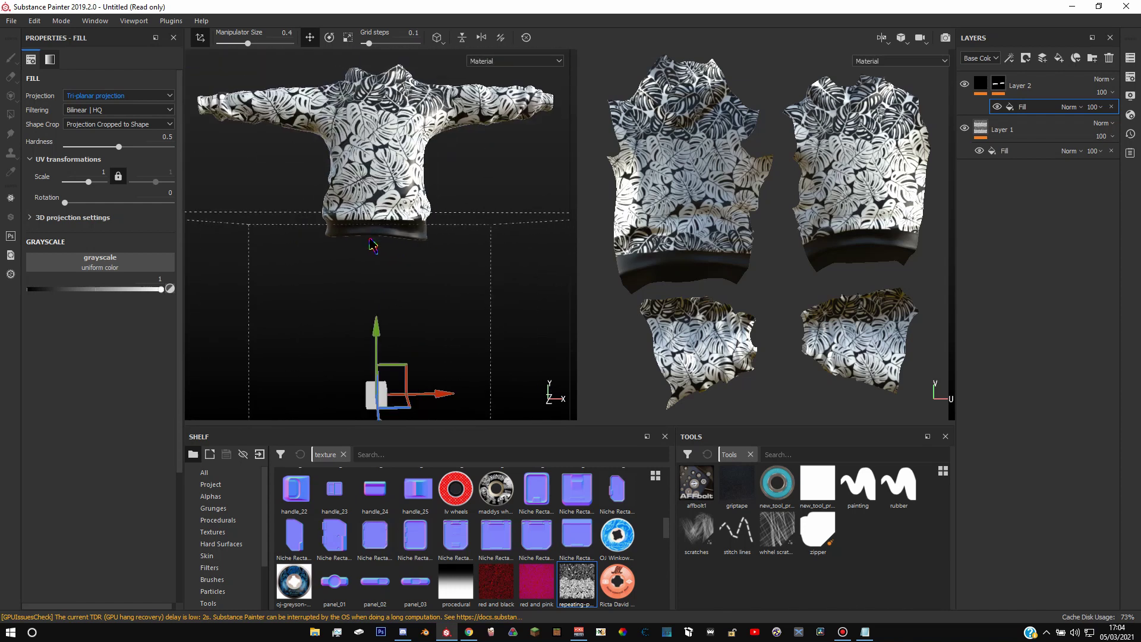
pyautogui.scroll(2, 374, 244)
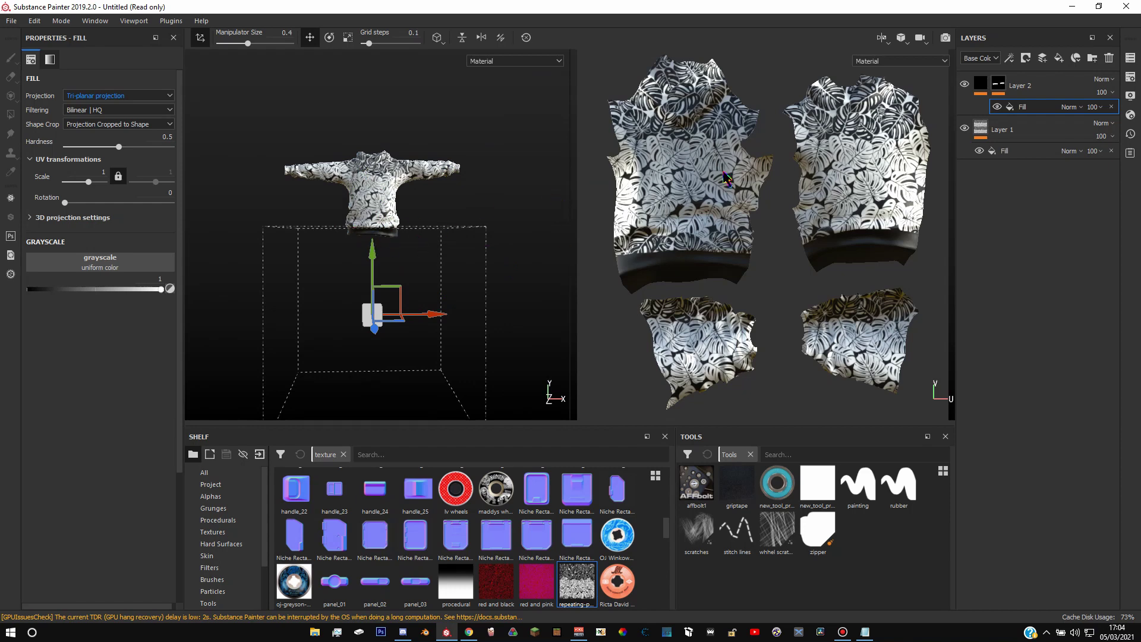
# Search the procedurals for "stripe" and assign Stripes to the Height channel of Layer 2's content fill
pyautogui.click(979, 87)
pyautogui.click(1016, 110)
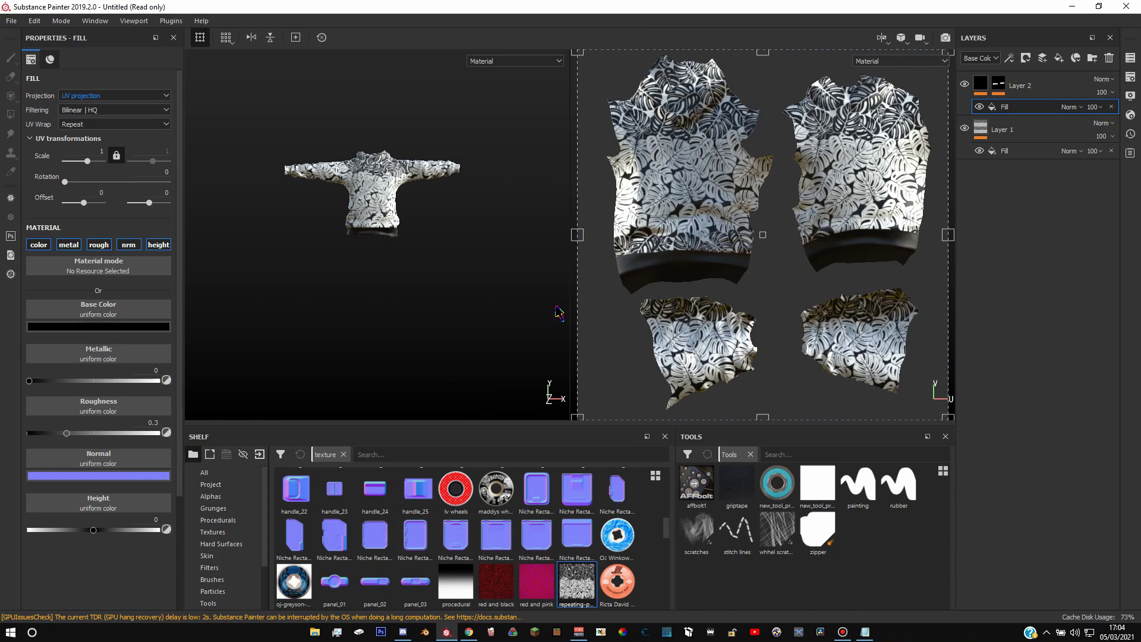
pyautogui.scroll(10, 361, 256)
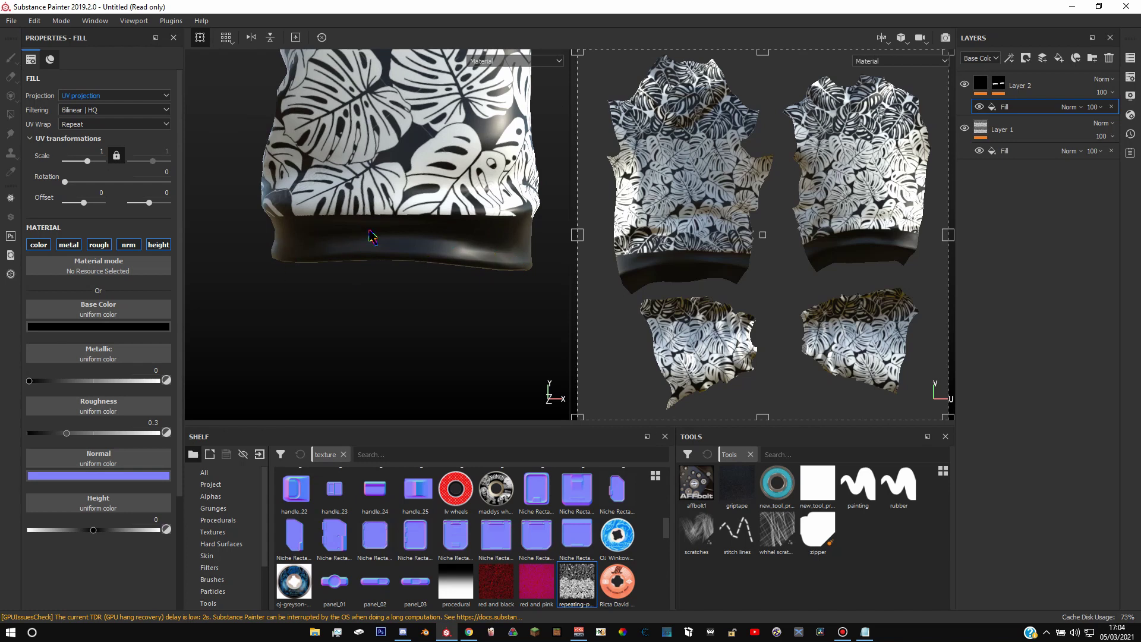
pyautogui.click(216, 519)
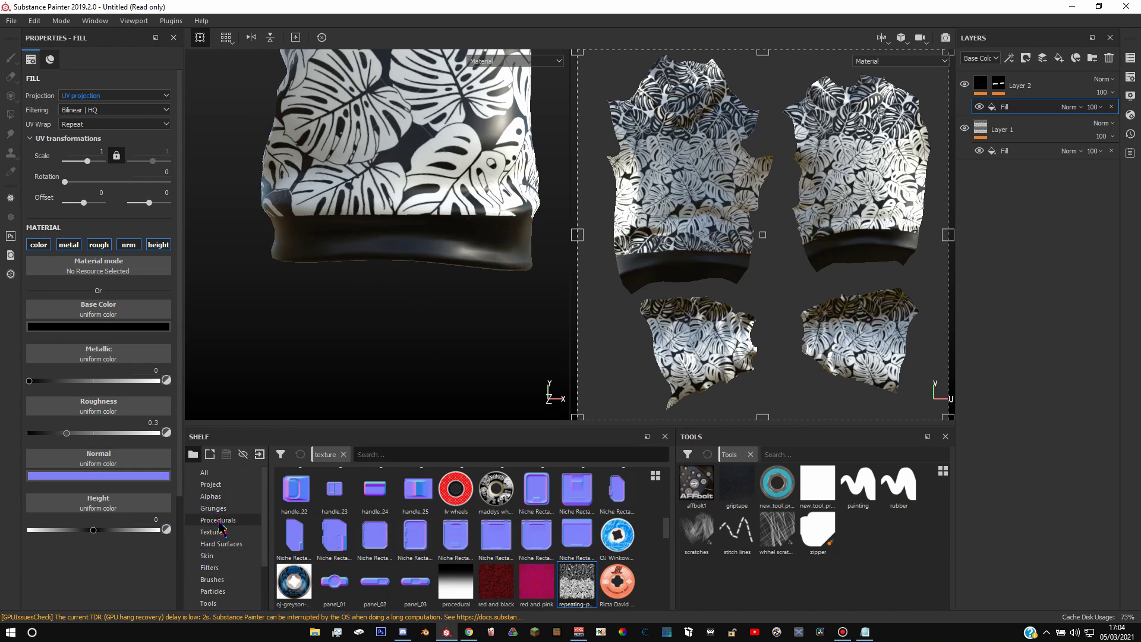
pyautogui.click(378, 455)
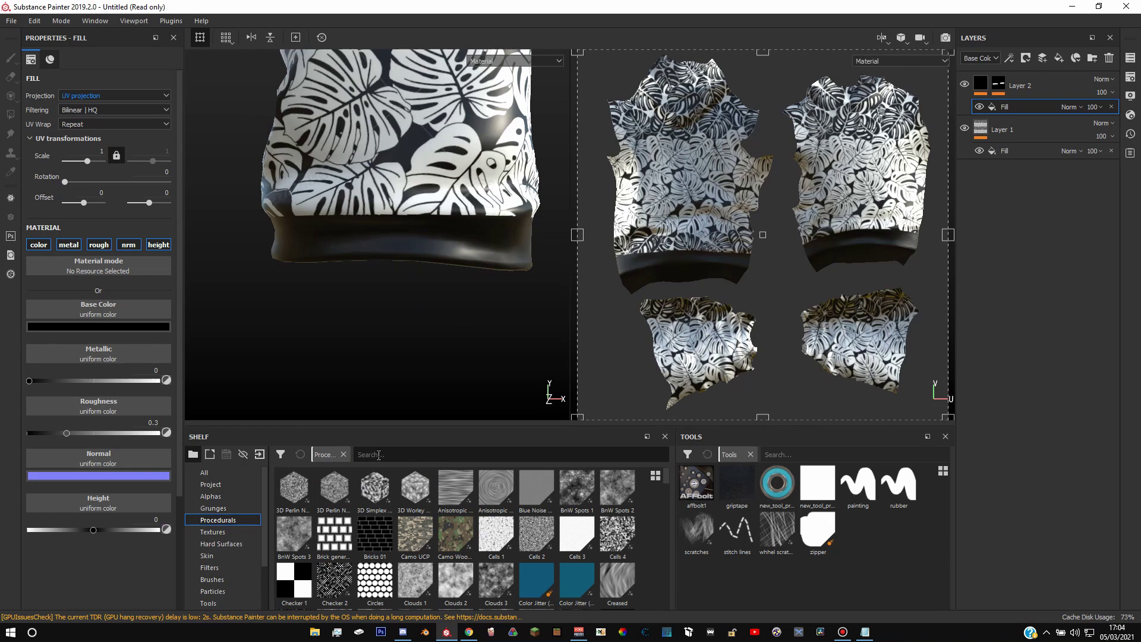
pyautogui.write('stripe')
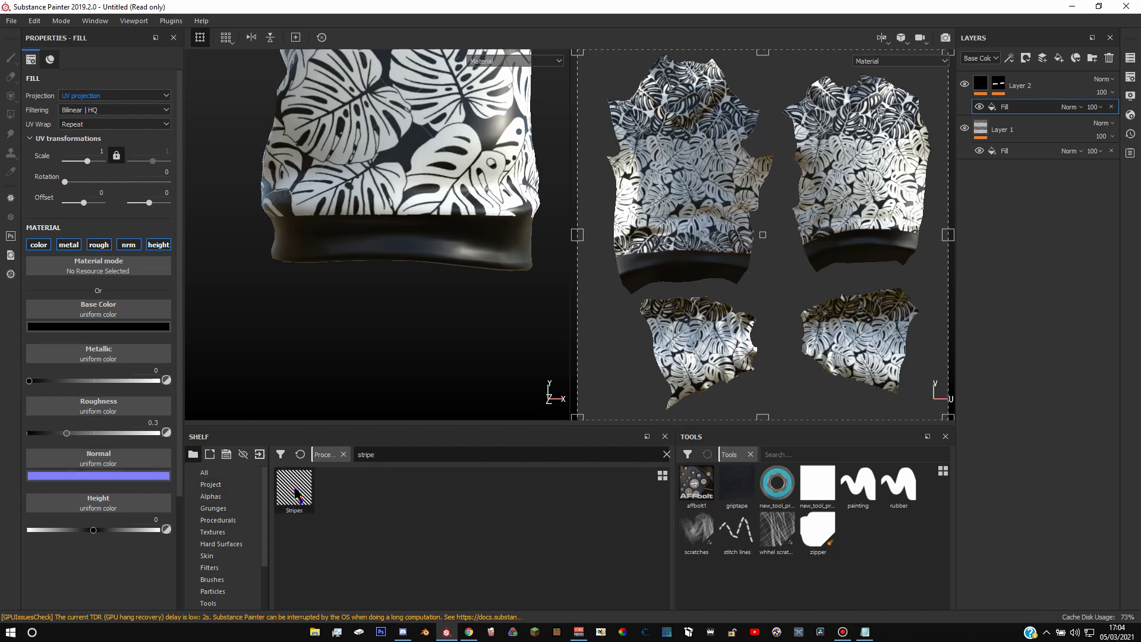
pyautogui.moveTo(295, 492); pyautogui.dragTo(102, 509)
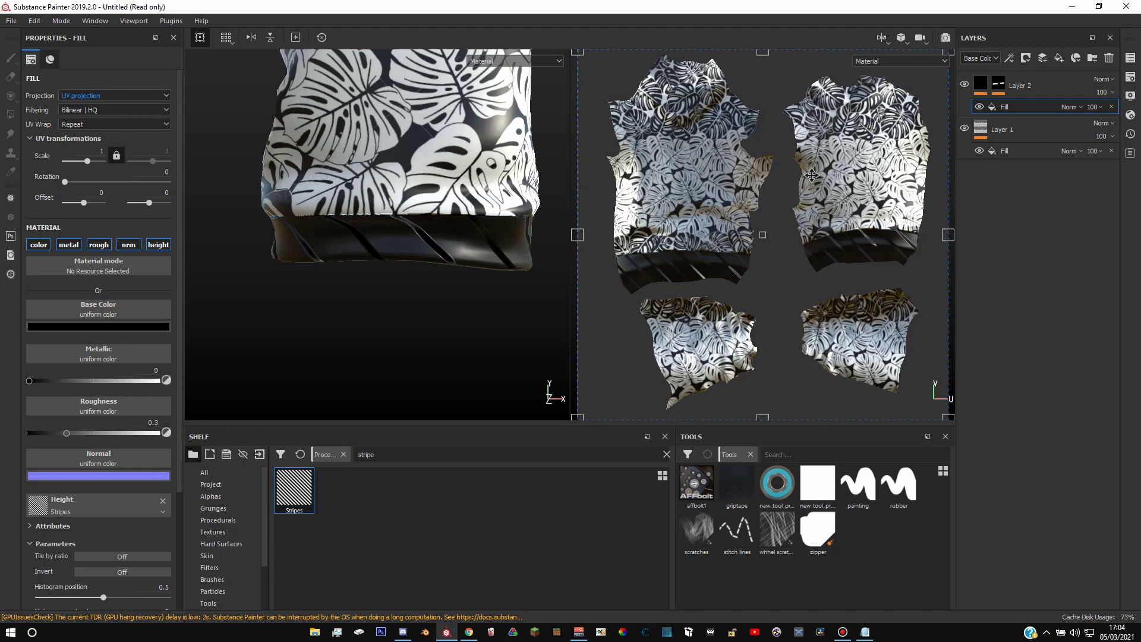
# Scale the stripes fill freehand to about 10.51 in the UV view and rotate it to 315 so the ribs run vertically
pyautogui.scroll(-2, 434, 239)
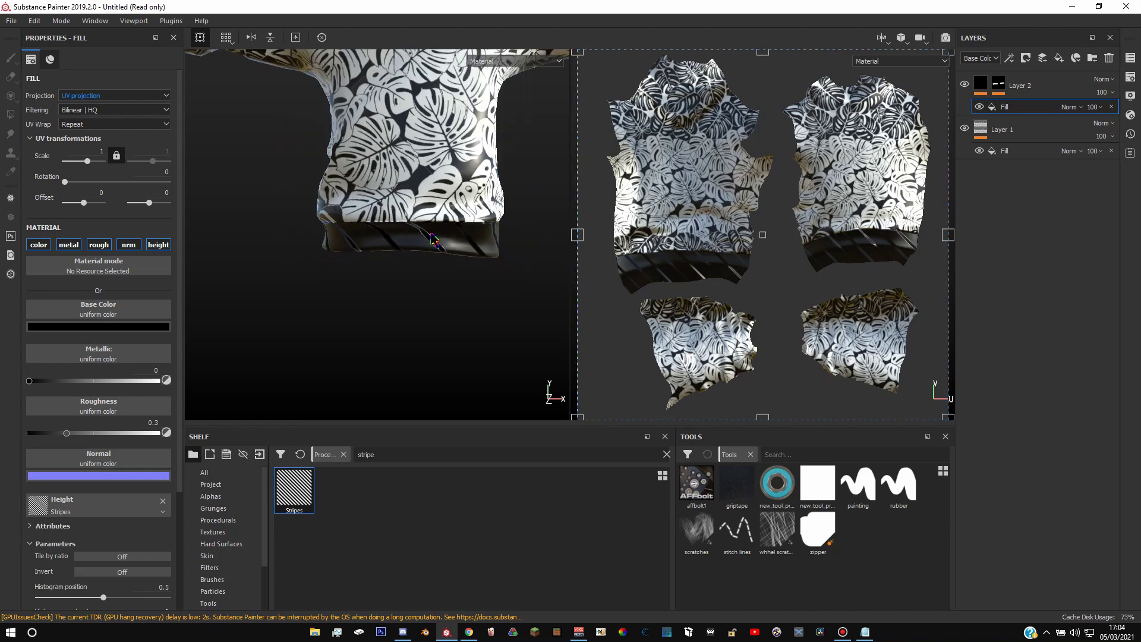
pyautogui.scroll(-5, 433, 239)
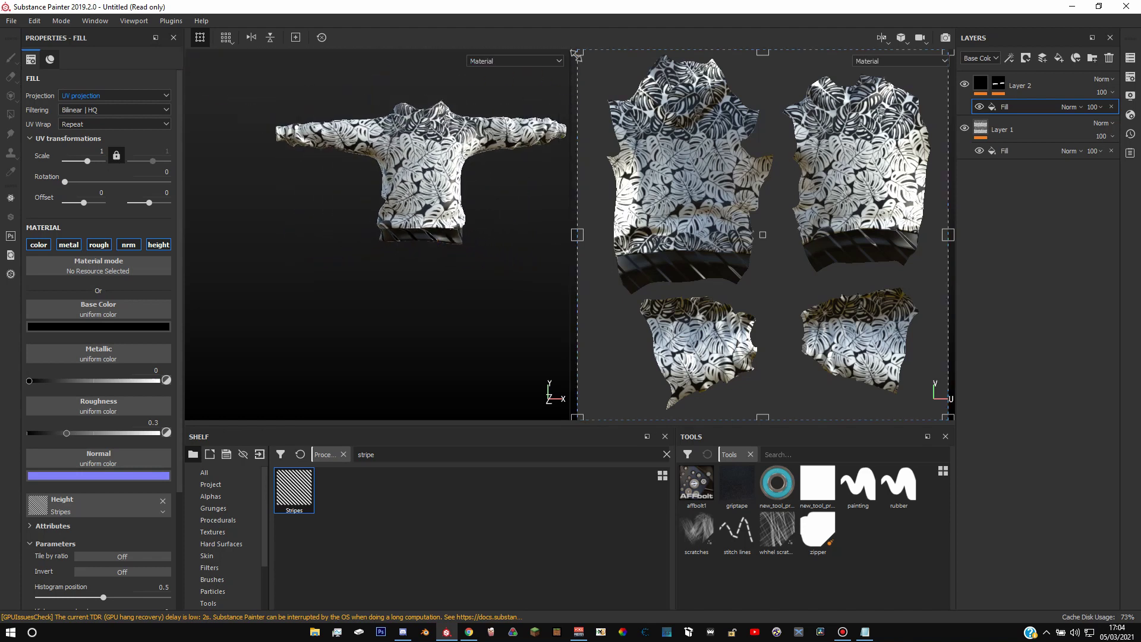
pyautogui.moveTo(581, 52); pyautogui.dragTo(981, 388)
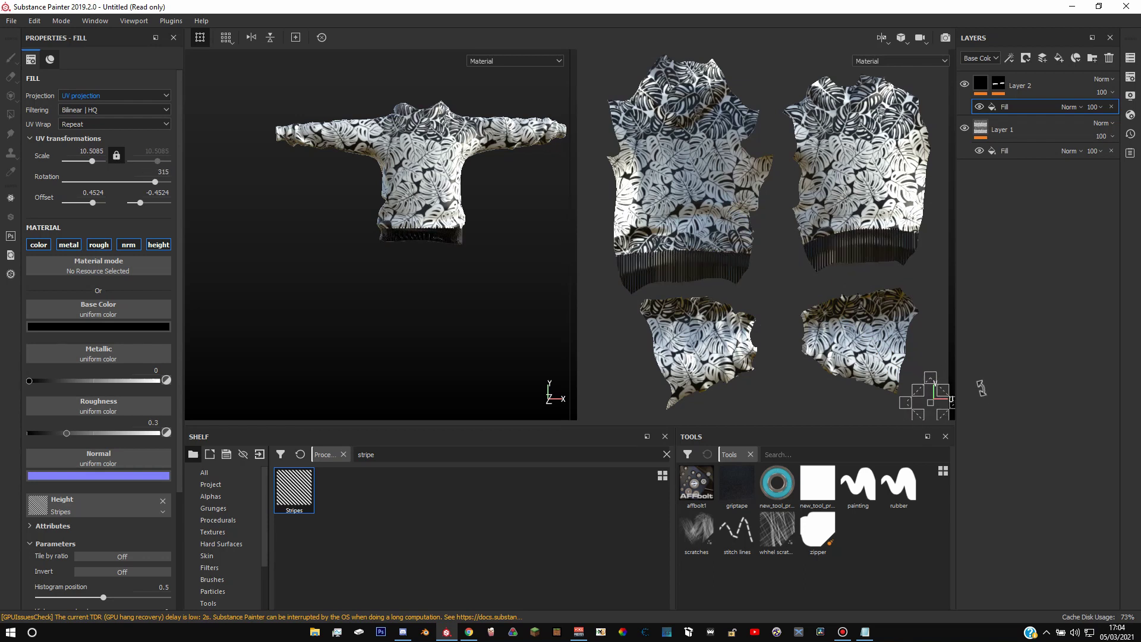
# Move the stripes fill in the UV view to an offset of about 0.12, -0.31 and rescale it to about 11.86
pyautogui.scroll(8, 437, 238)
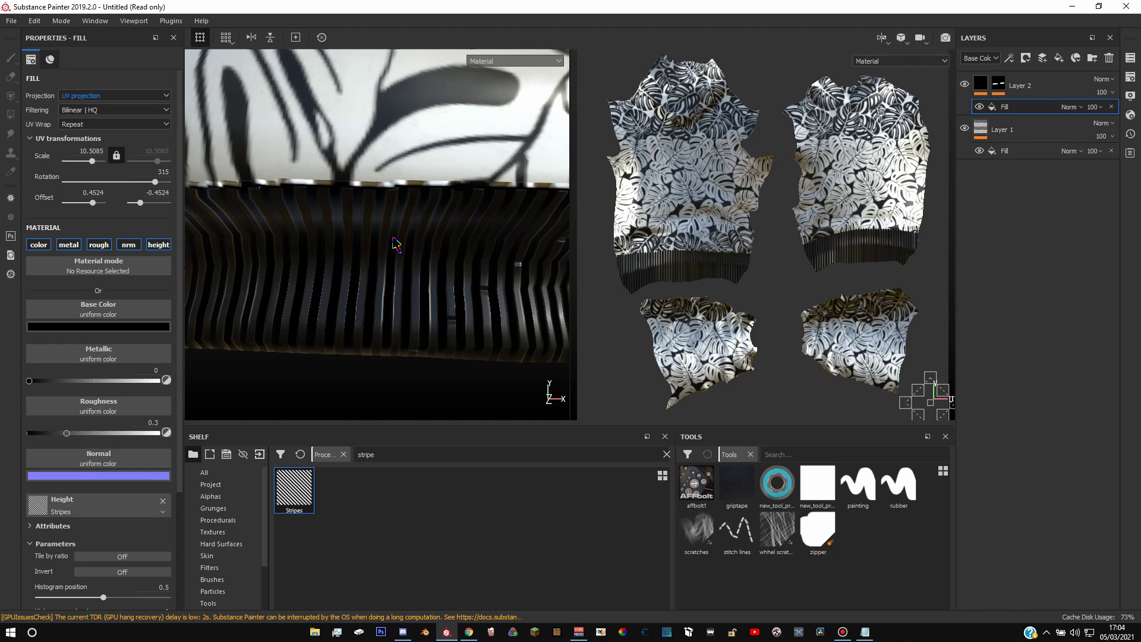
pyautogui.scroll(-4, 393, 244)
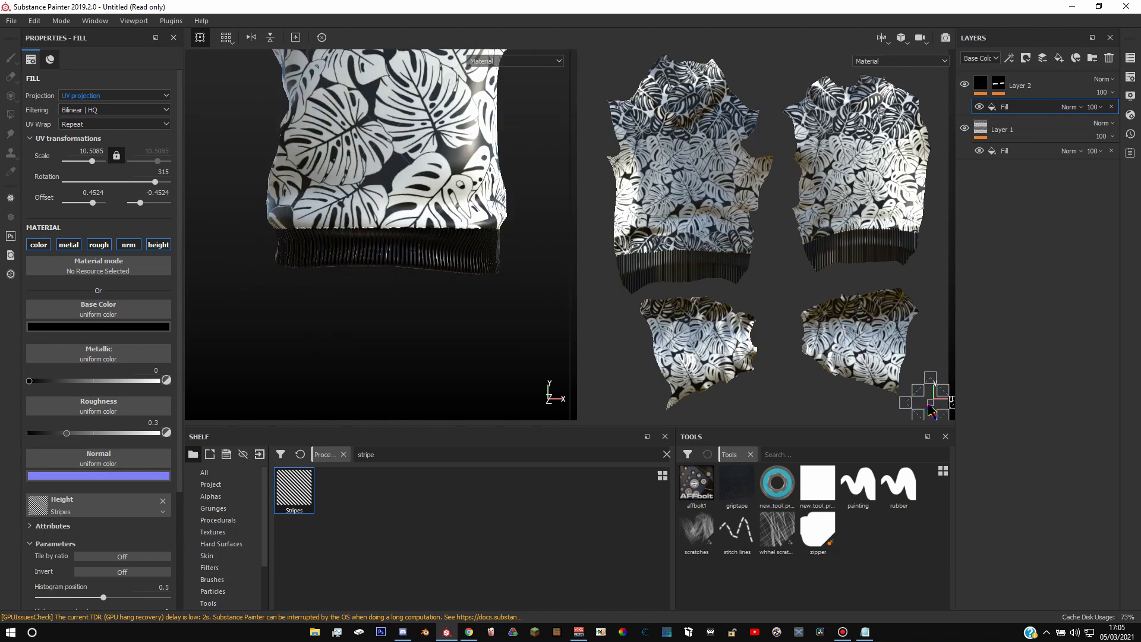
pyautogui.moveTo(930, 399); pyautogui.dragTo(791, 317)
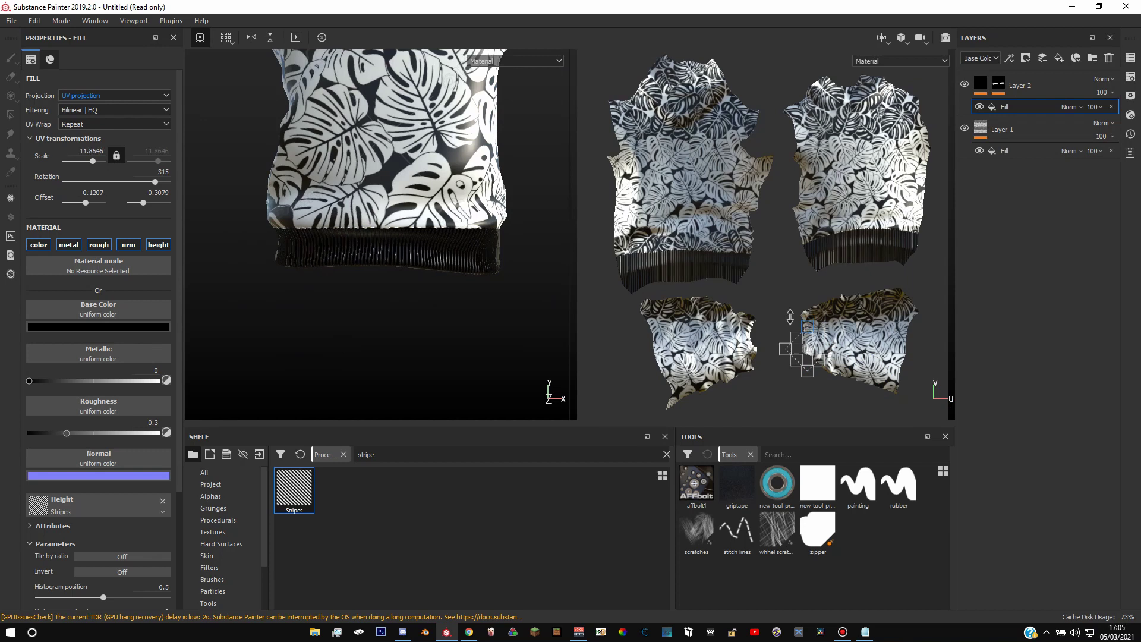
pyautogui.scroll(2, 413, 236)
pyautogui.scroll(2, 404, 243)
pyautogui.scroll(-5, 393, 253)
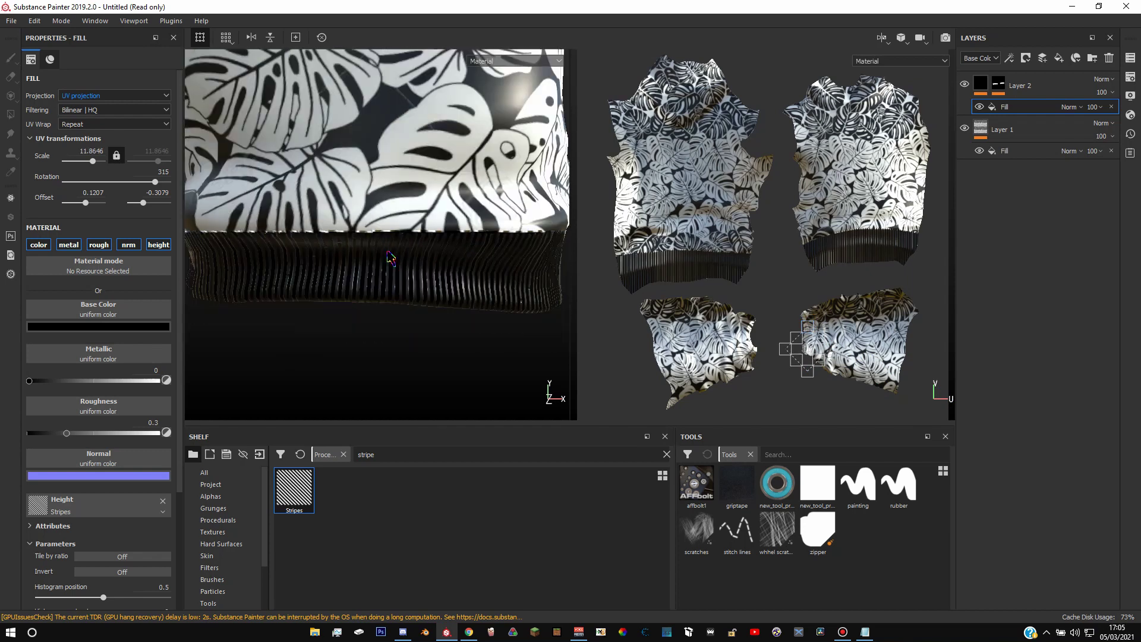
# Add a new paint layer above Layer 2 and give it a black mask
pyautogui.scroll(-6, 393, 253)
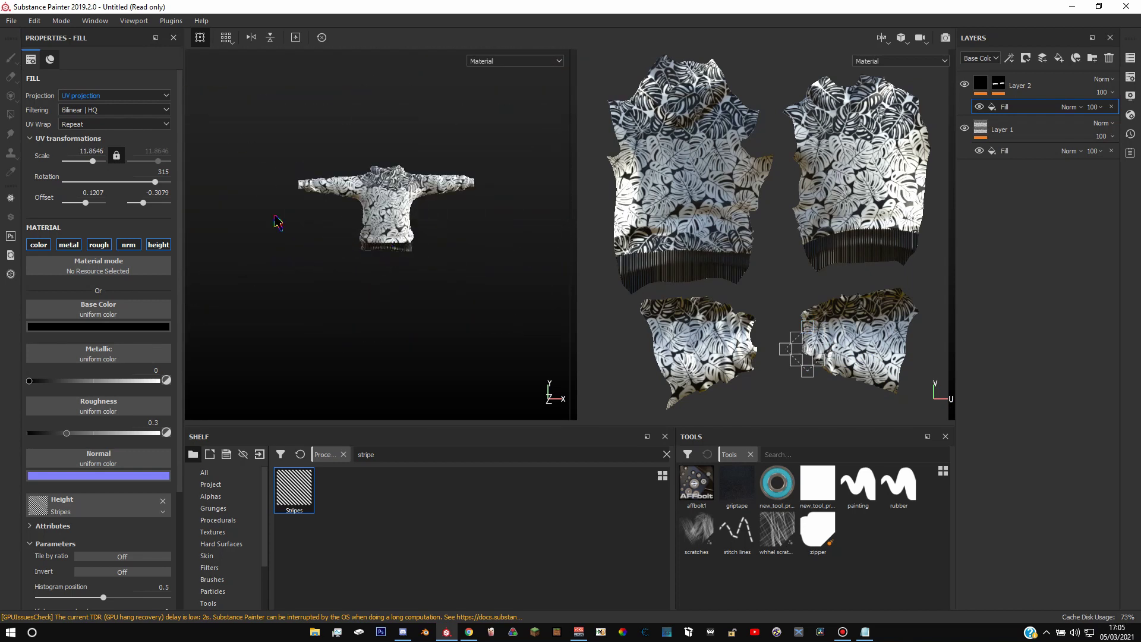
pyautogui.moveTo(304, 200); pyautogui.dragTo(331, 237, button='middle')
pyautogui.scroll(3, 300, 190)
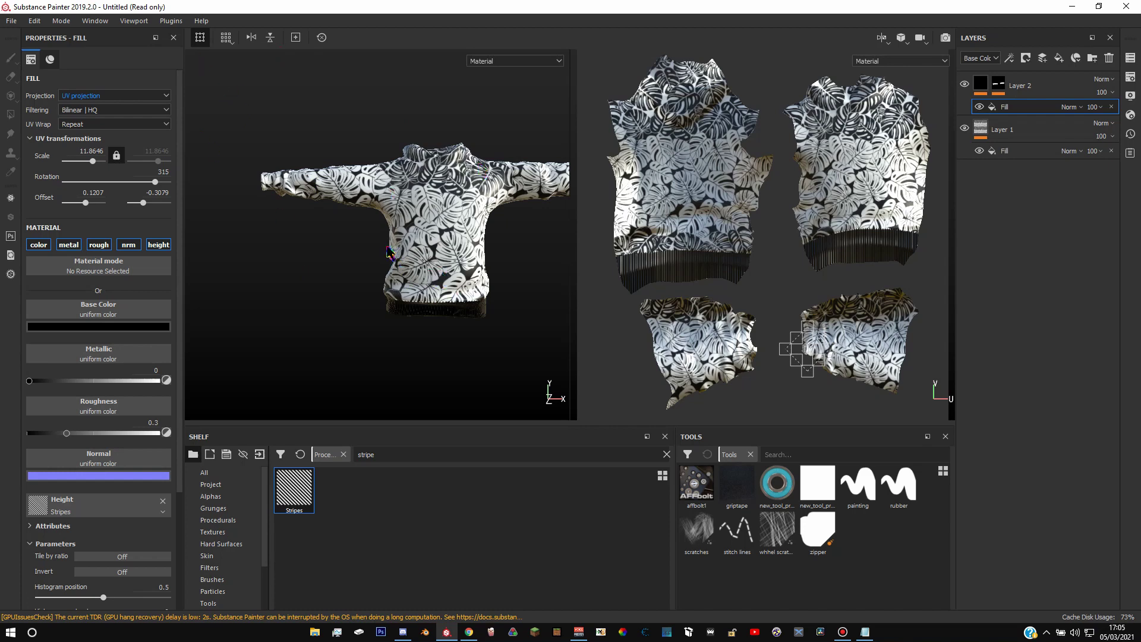
pyautogui.scroll(-2, 396, 259)
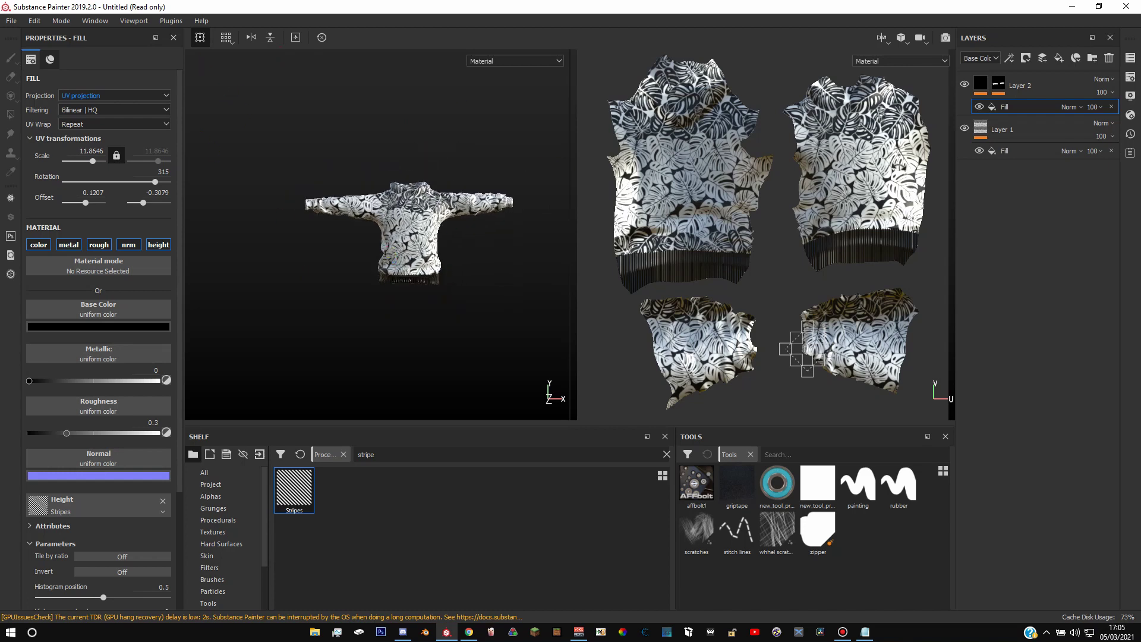
pyautogui.click(1042, 77)
pyautogui.click(1043, 58)
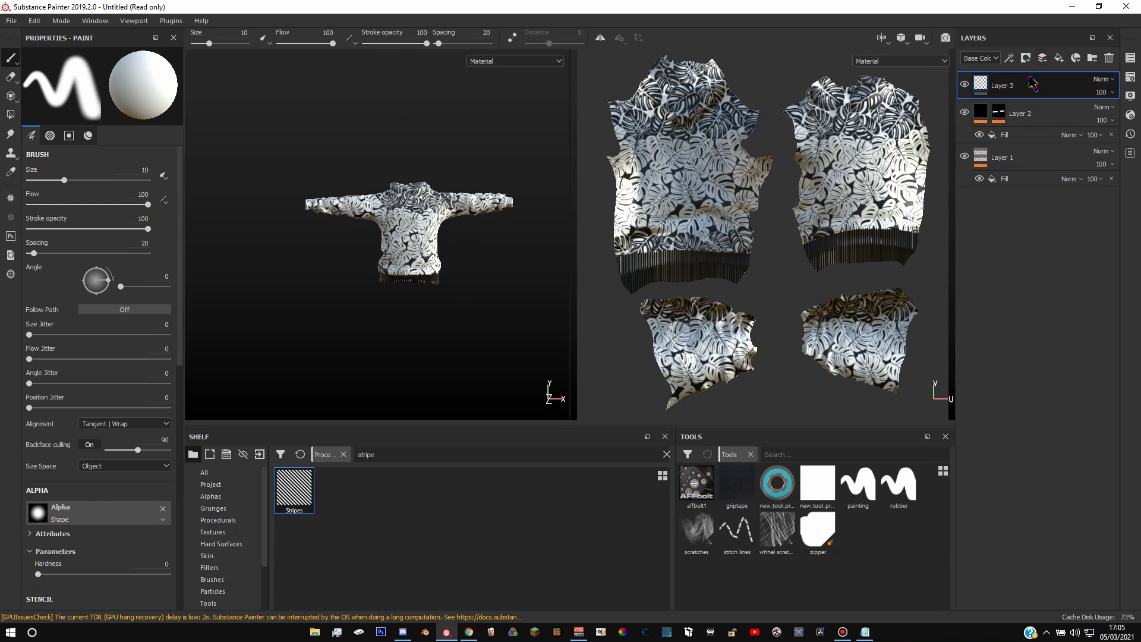
pyautogui.rightClick(1046, 86)
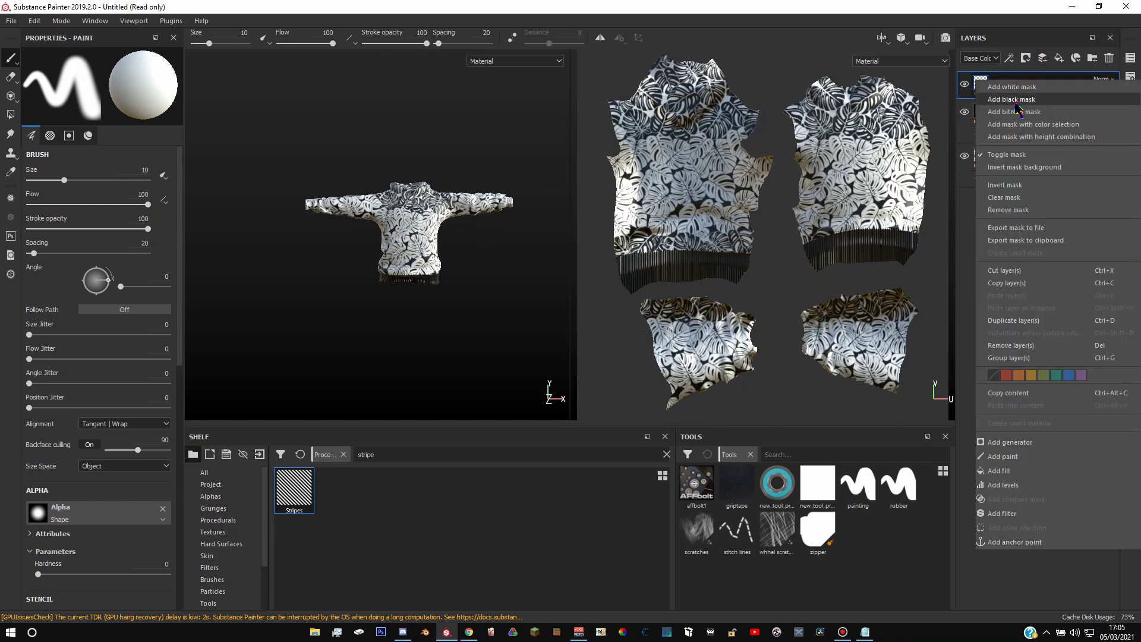
pyautogui.click(1017, 102)
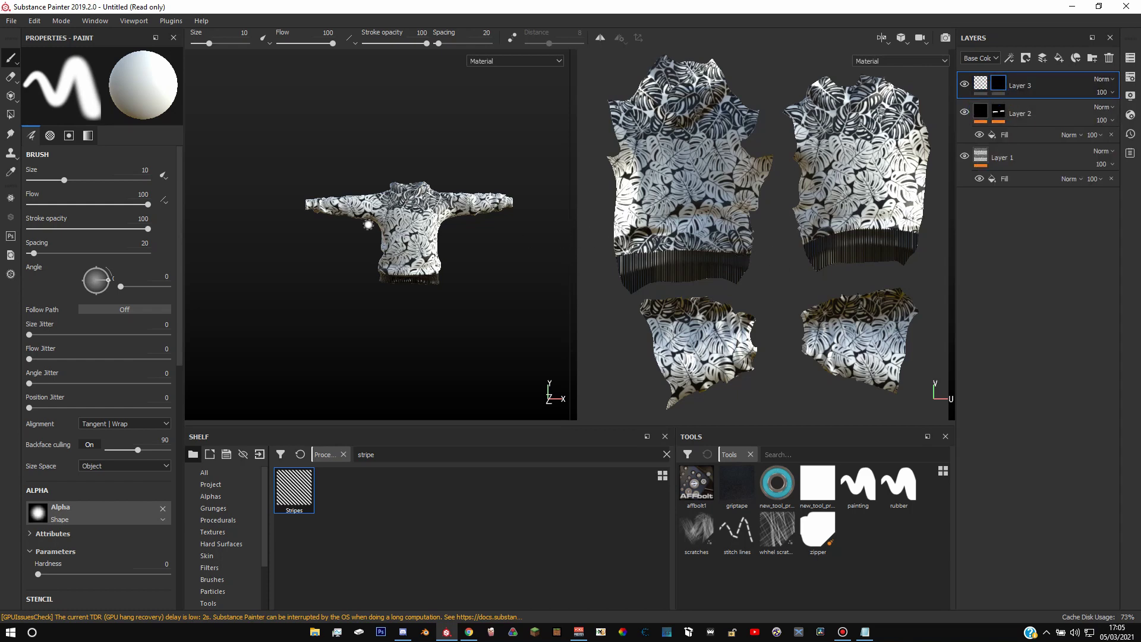
# Add a fill to Layer 3's mask using tri-planar projection with the projection cropped to shape
pyautogui.rightClick(1005, 89)
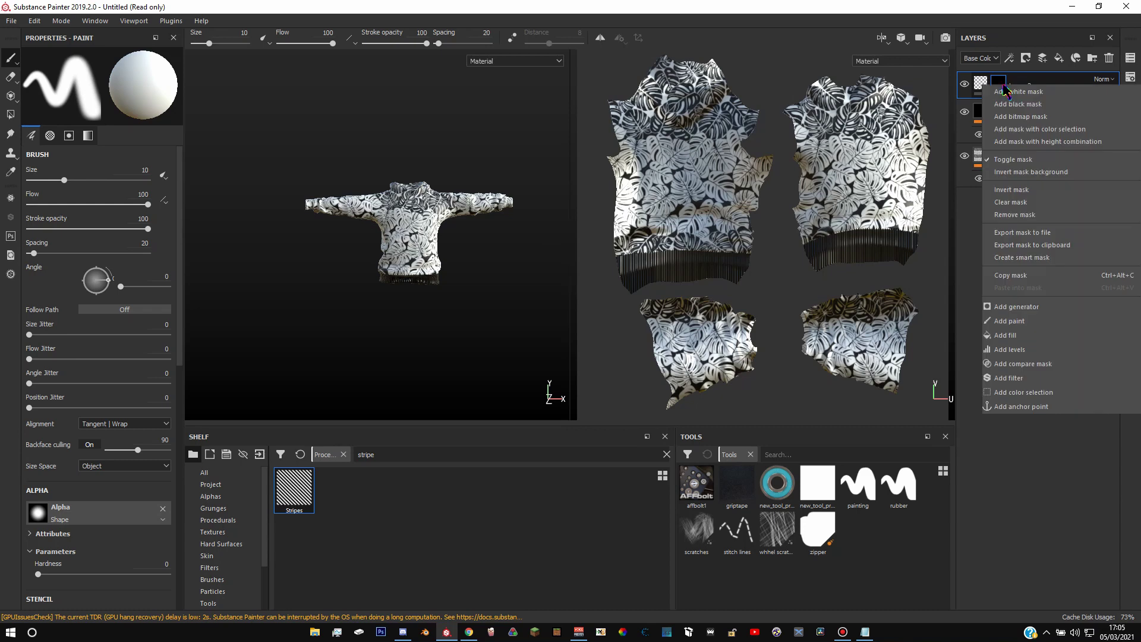
pyautogui.click(1005, 335)
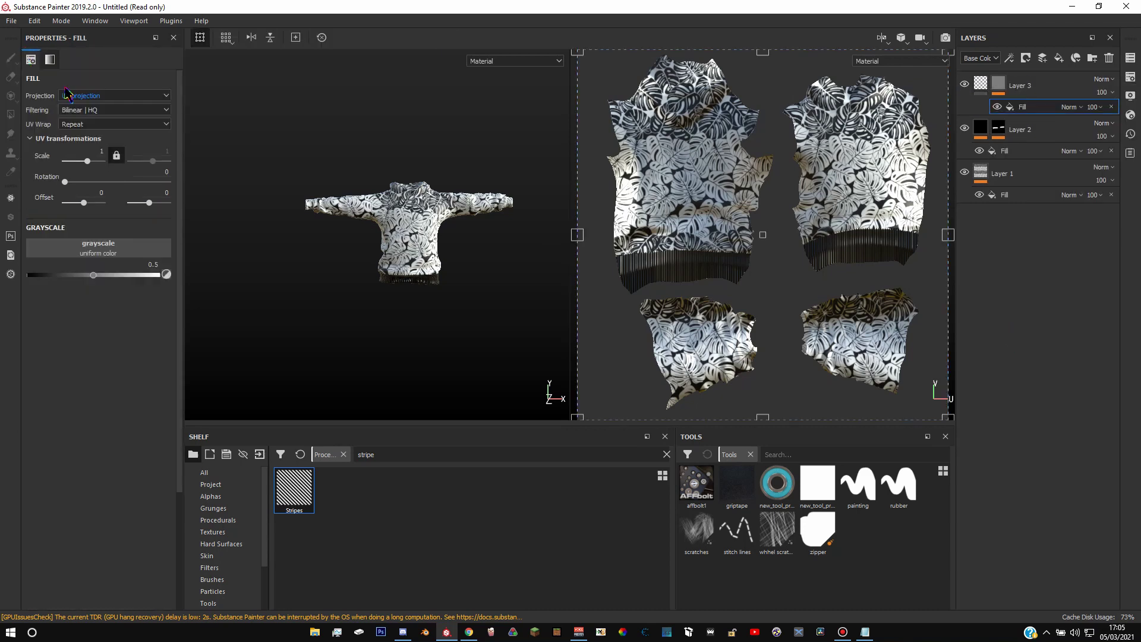
pyautogui.click(83, 96)
pyautogui.click(81, 117)
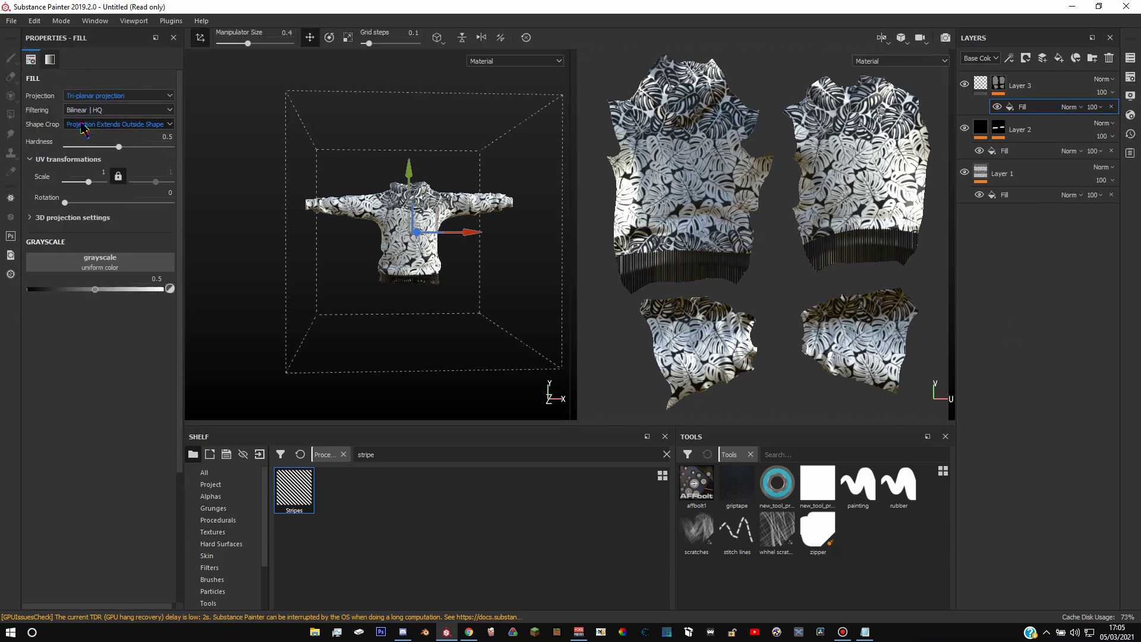
pyautogui.click(82, 125)
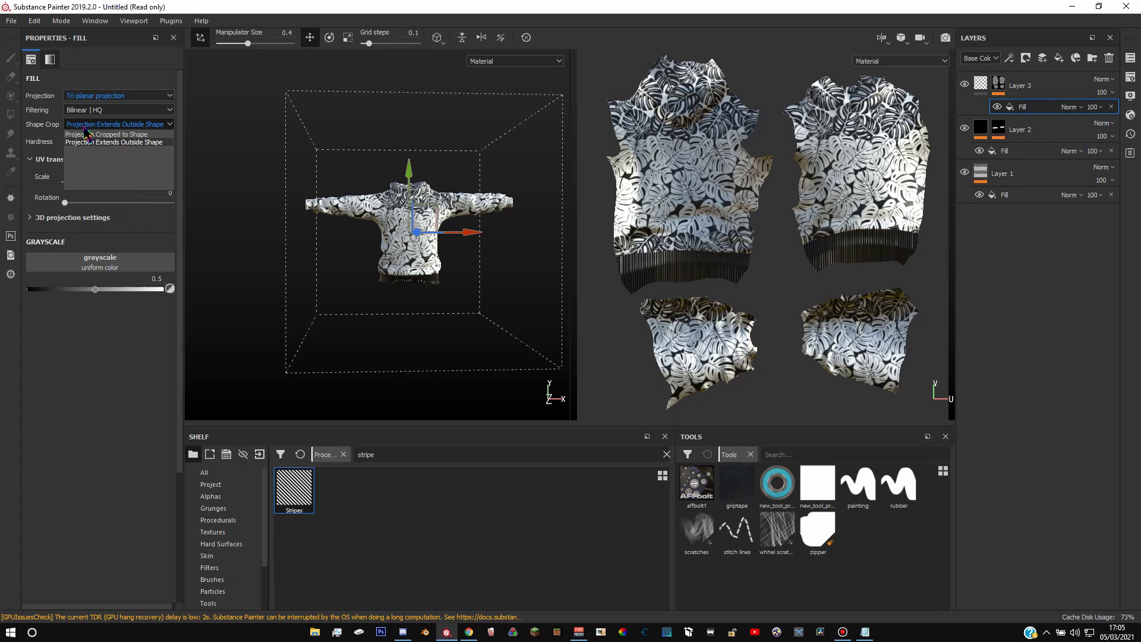
pyautogui.click(134, 134)
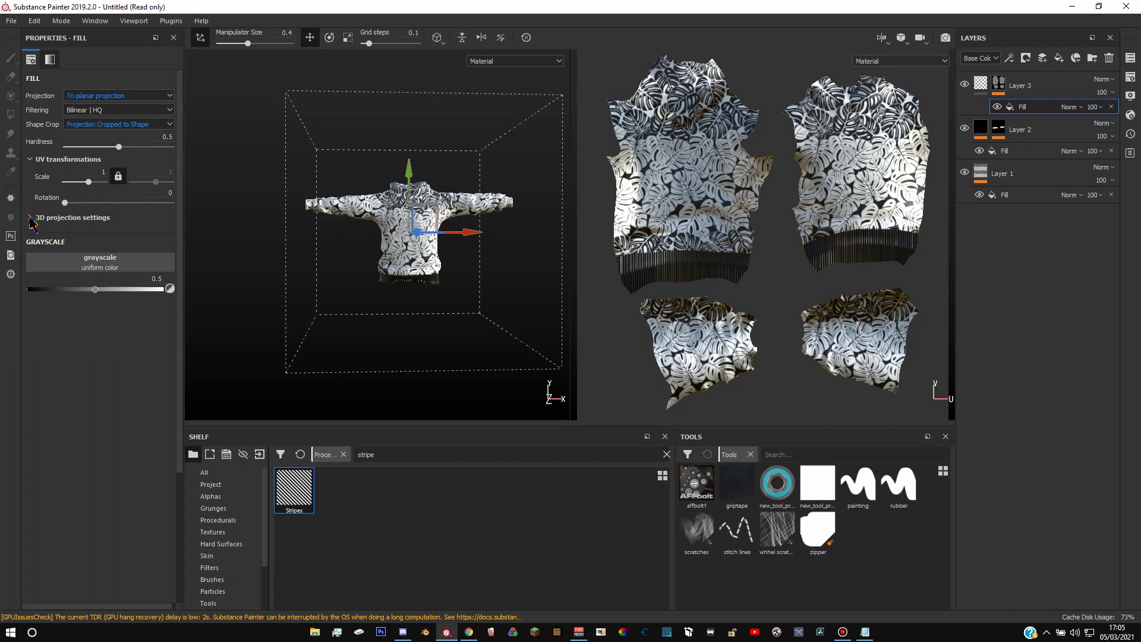
# Lock the mask fill's 3D projection scale axes together and reduce the scale to 0.89
pyautogui.click(30, 218)
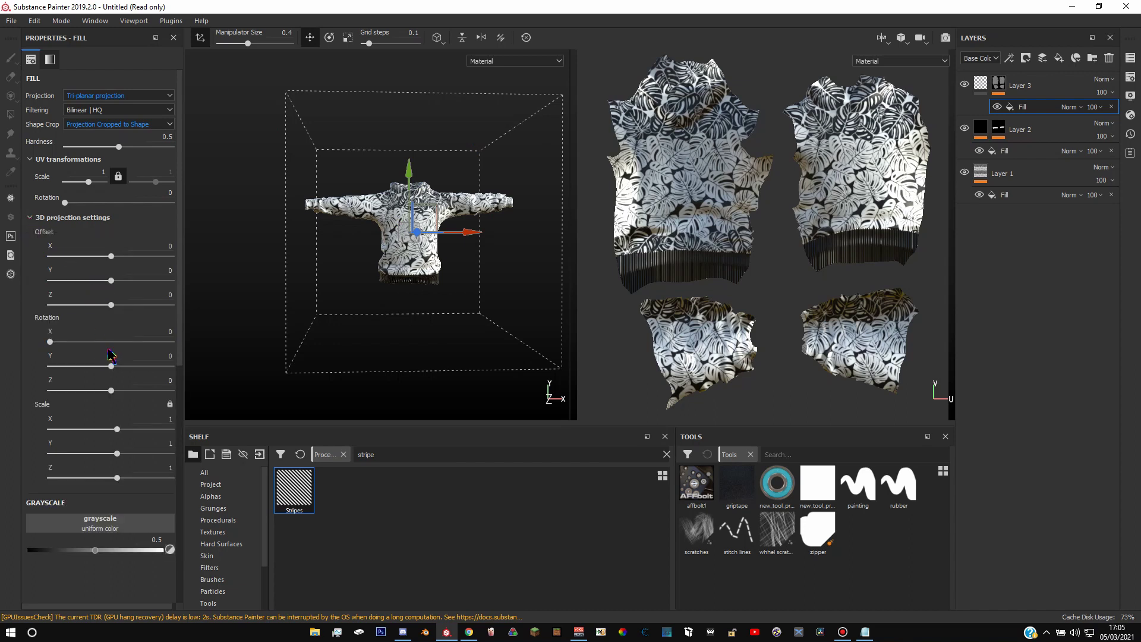
pyautogui.click(169, 405)
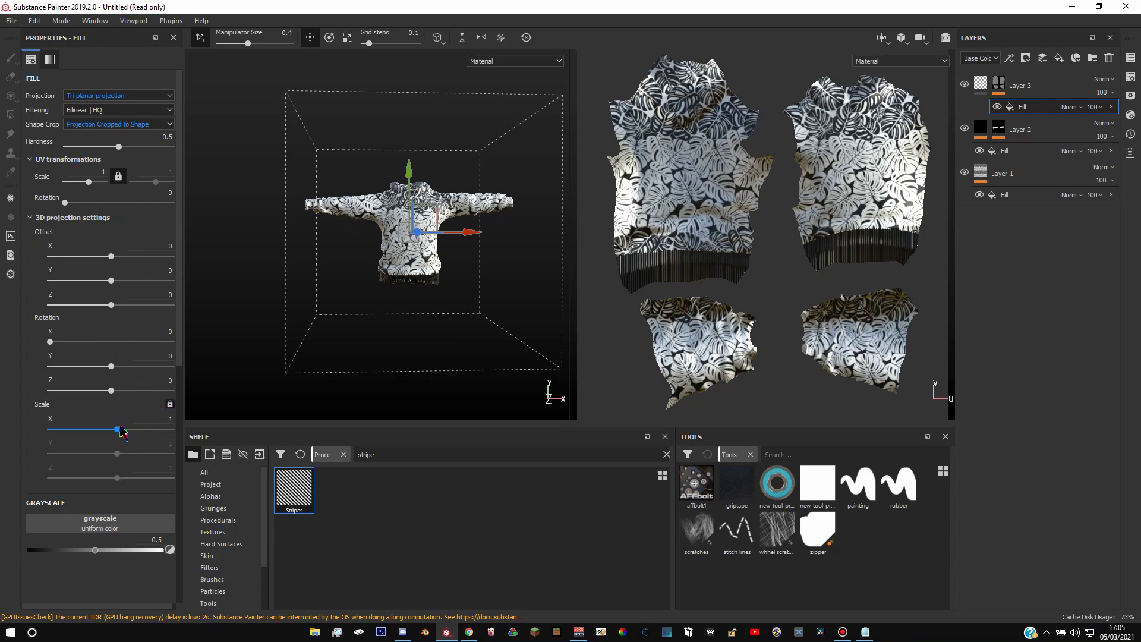
pyautogui.moveTo(117, 432); pyautogui.dragTo(51, 428)
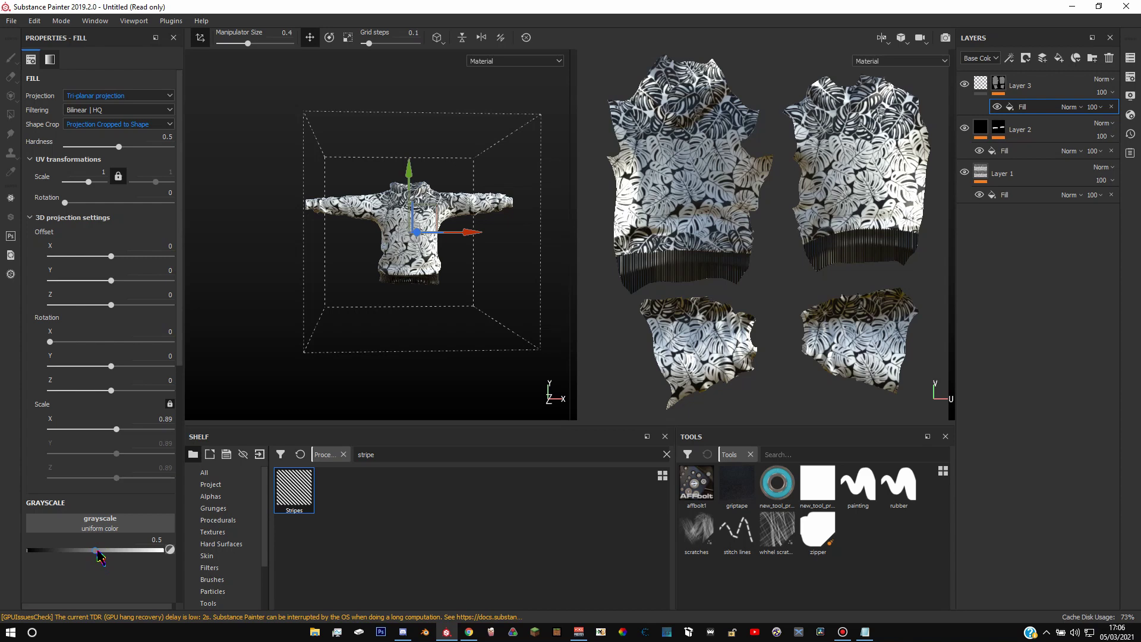
# Set the mask fill's grayscale to 0 and invert the background of Layer 3's mask
pyautogui.moveTo(95, 553); pyautogui.dragTo(11, 552)
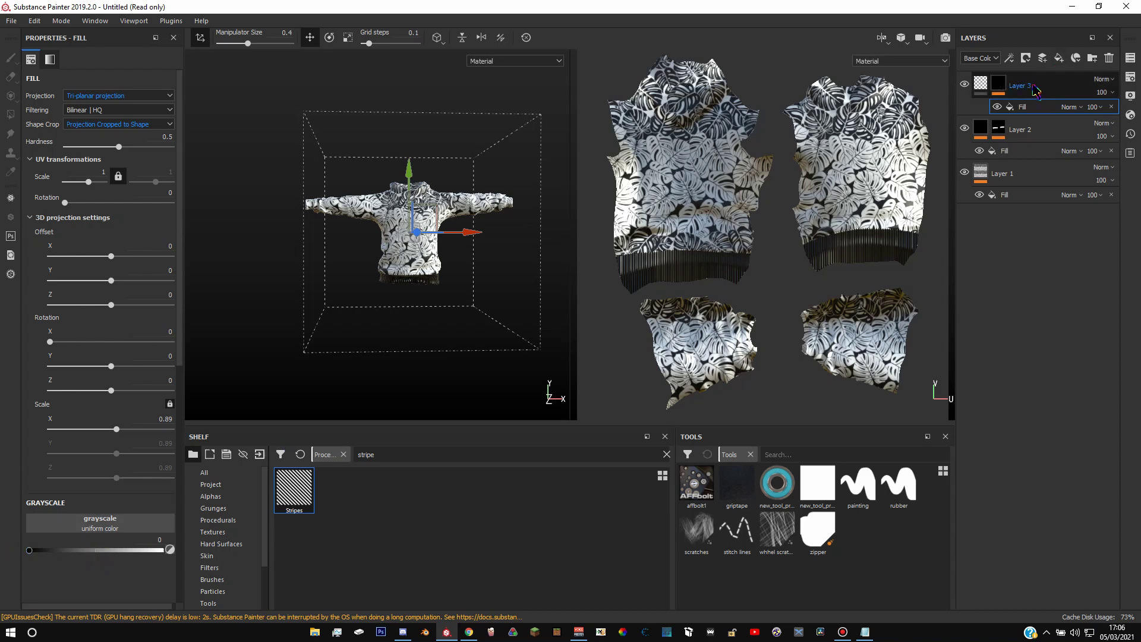
pyautogui.click(1005, 88)
pyautogui.rightClick(1008, 88)
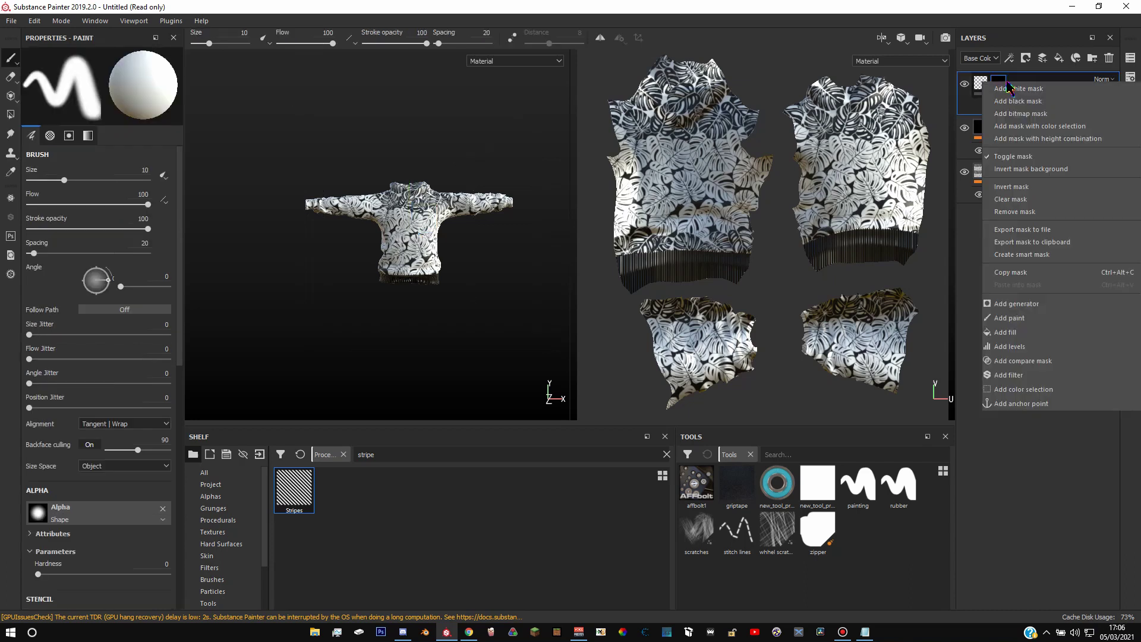
pyautogui.click(1021, 171)
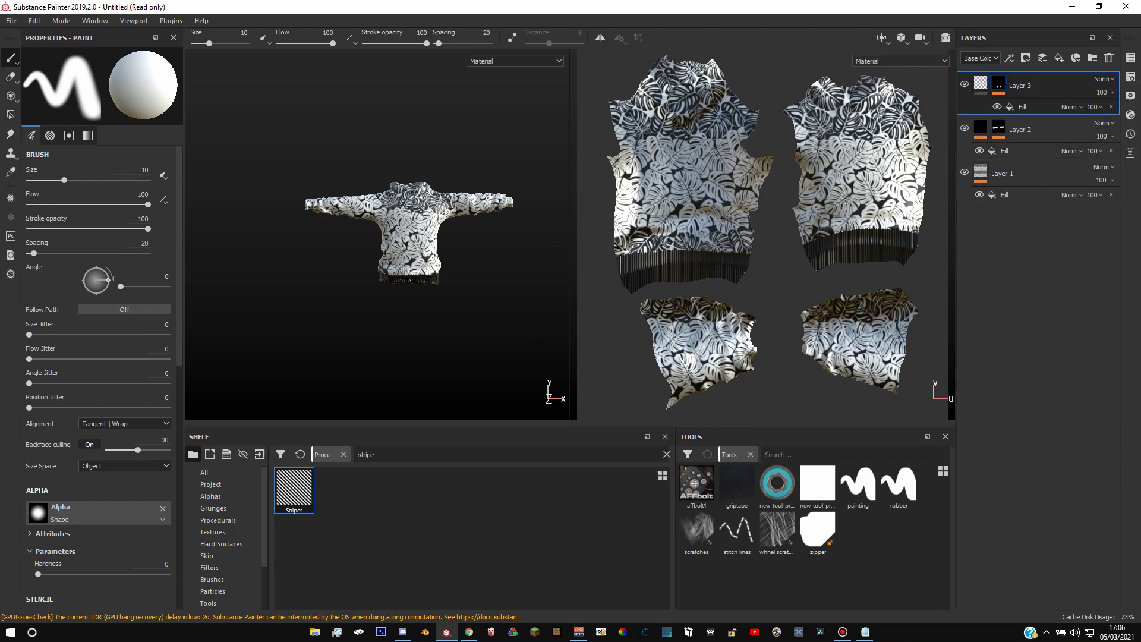
# Add a fill to the content of Layer 3
pyautogui.click(1047, 108)
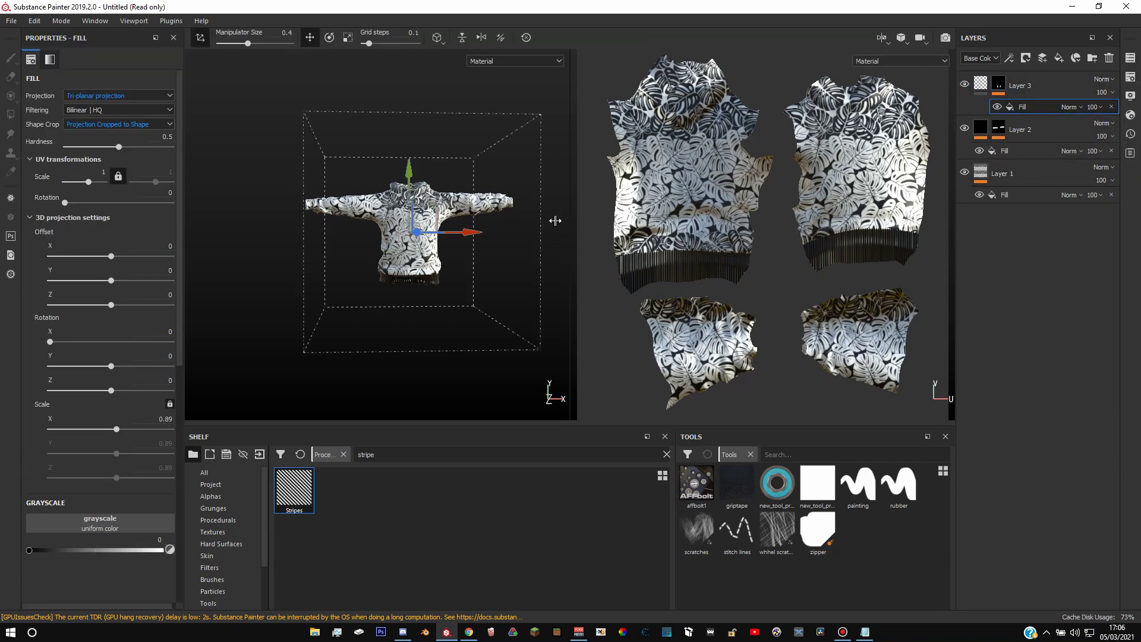
pyautogui.click(989, 85)
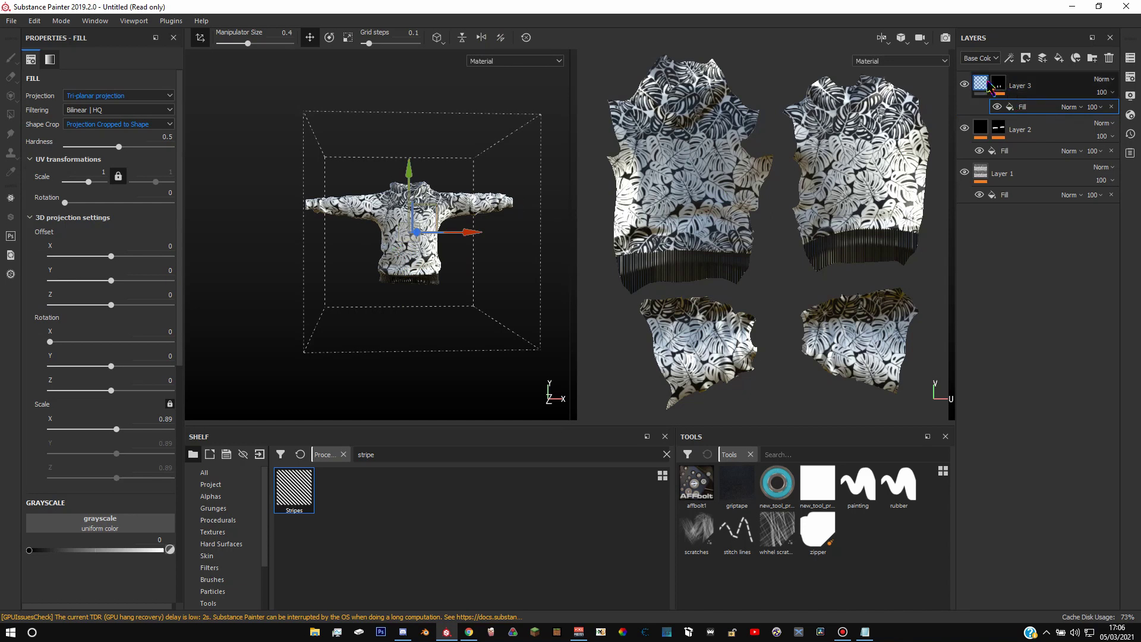
pyautogui.rightClick(986, 87)
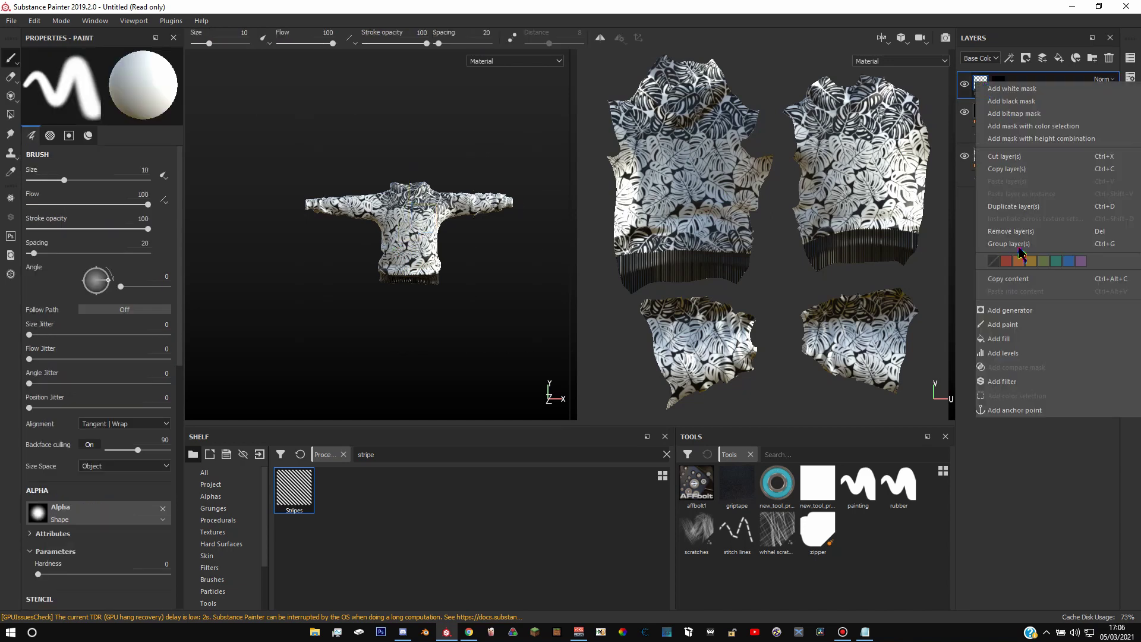
pyautogui.click(998, 340)
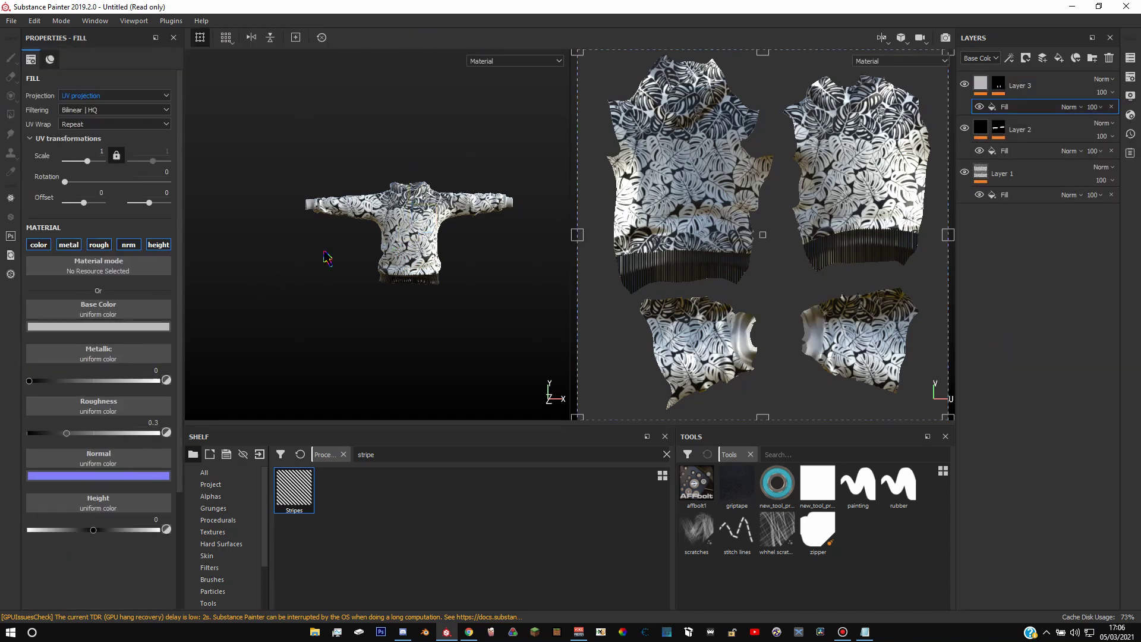
# Reselect Layer 3's mask fill, set its 3D projection scale to 0.92, and check the cuff bands on both sleeves
pyautogui.scroll(1, 335, 217)
pyautogui.scroll(5, 336, 217)
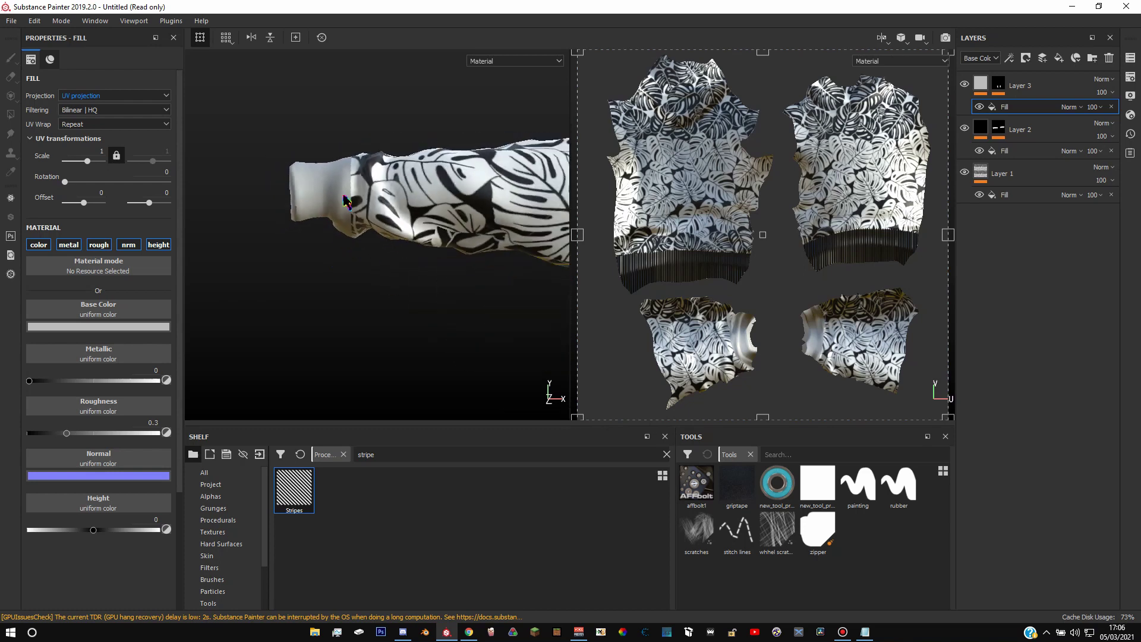
pyautogui.scroll(-6, 383, 231)
pyautogui.scroll(7, 522, 220)
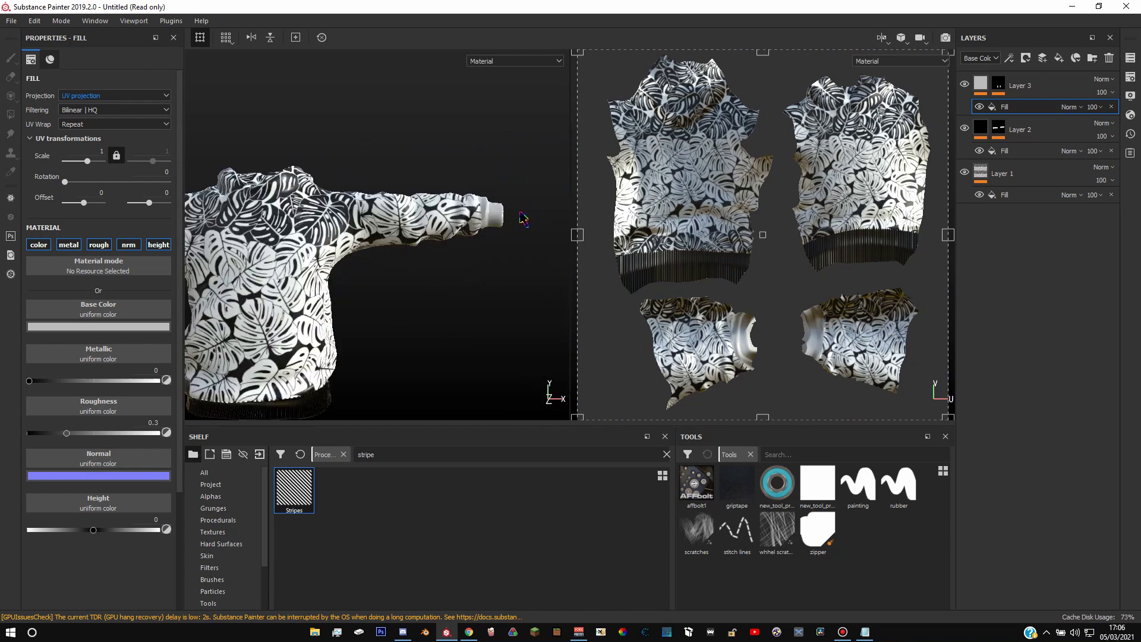
pyautogui.scroll(-8, 476, 219)
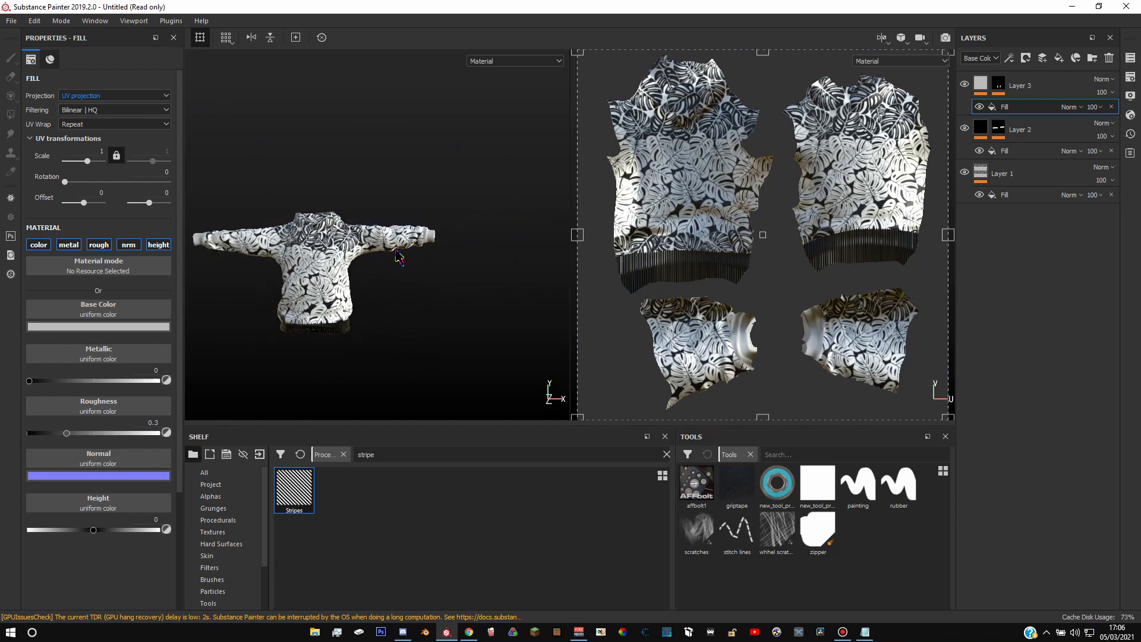
pyautogui.scroll(10, 511, 241)
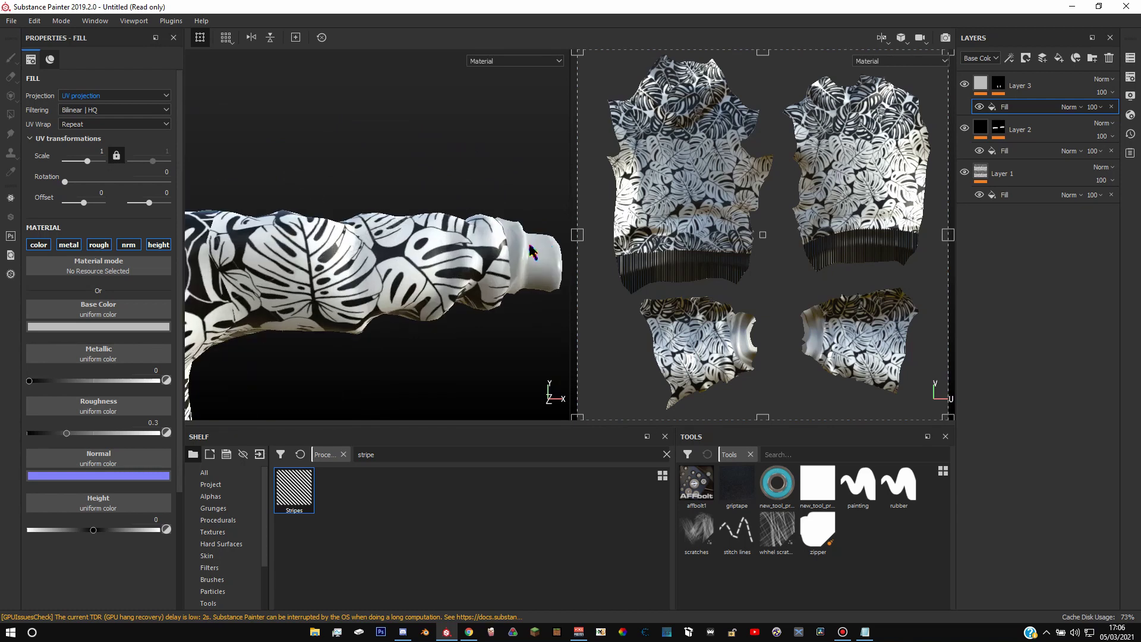
pyautogui.click(996, 86)
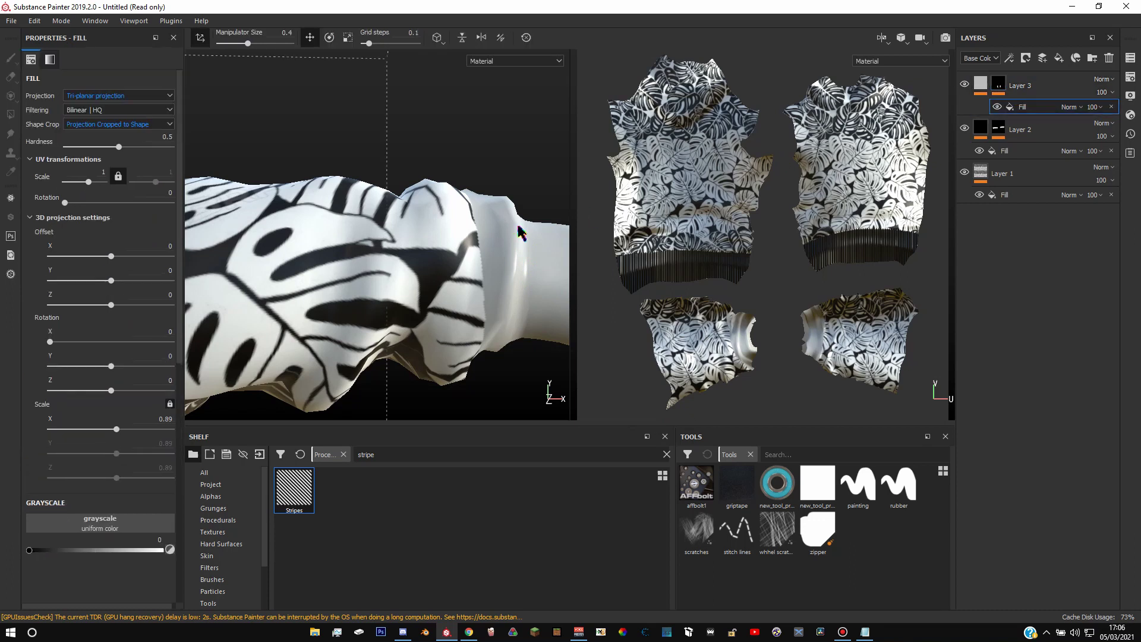
pyautogui.click(1058, 57)
pyautogui.moveTo(116, 431); pyautogui.dragTo(111, 439)
pyautogui.scroll(-4, 337, 288)
pyautogui.scroll(-3, 337, 288)
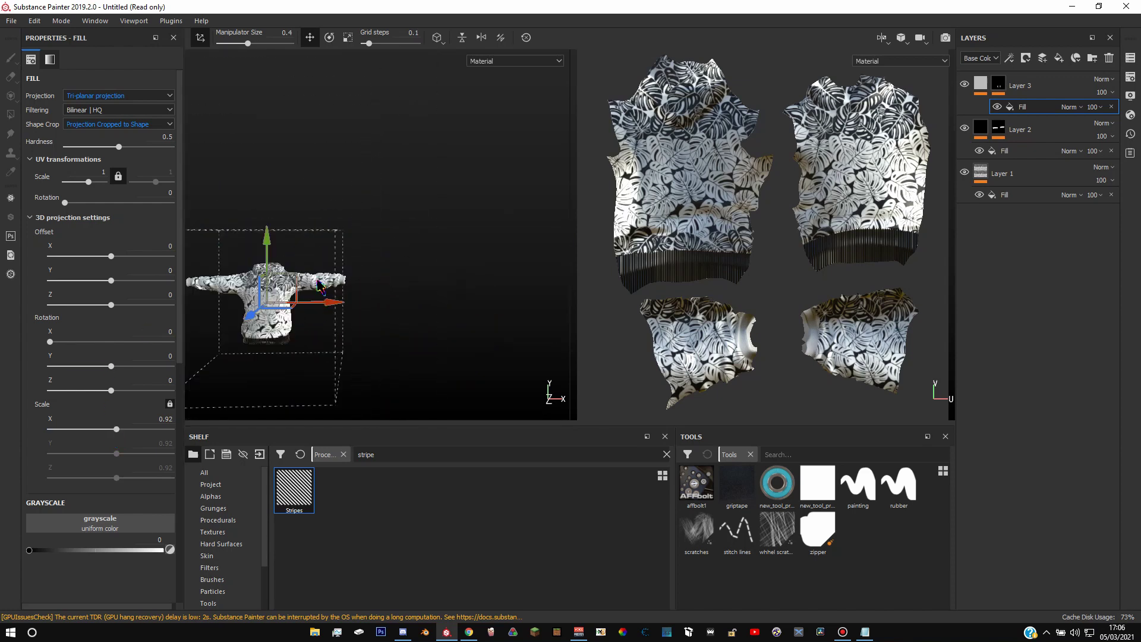
pyautogui.moveTo(399, 280); pyautogui.dragTo(589, 266, button='middle')
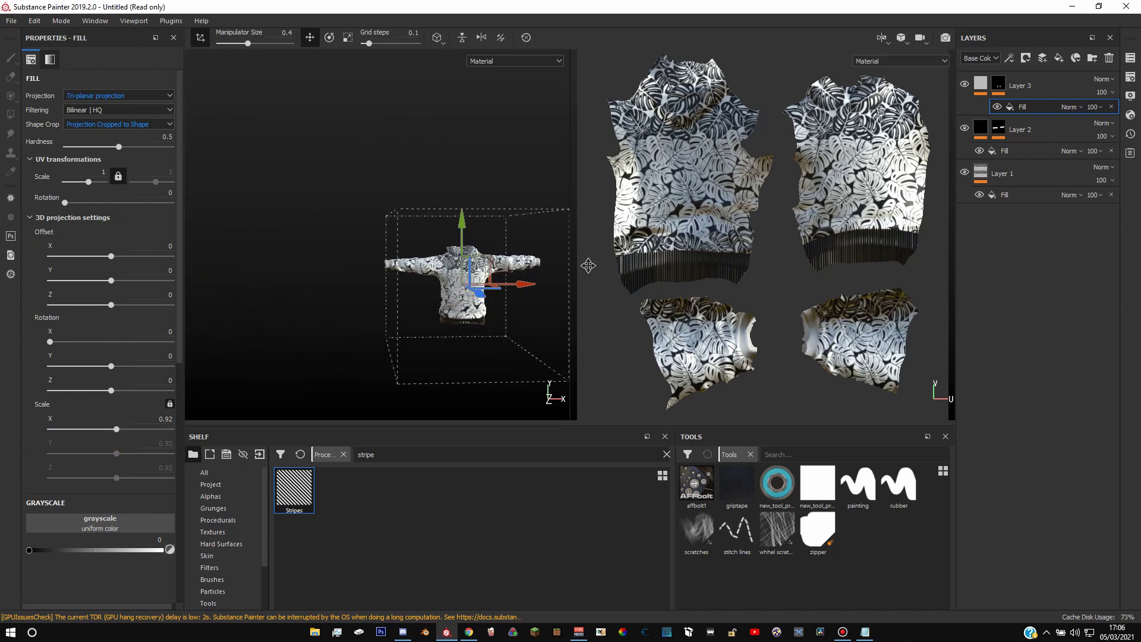
pyautogui.scroll(8, 350, 271)
pyautogui.scroll(-7, 350, 270)
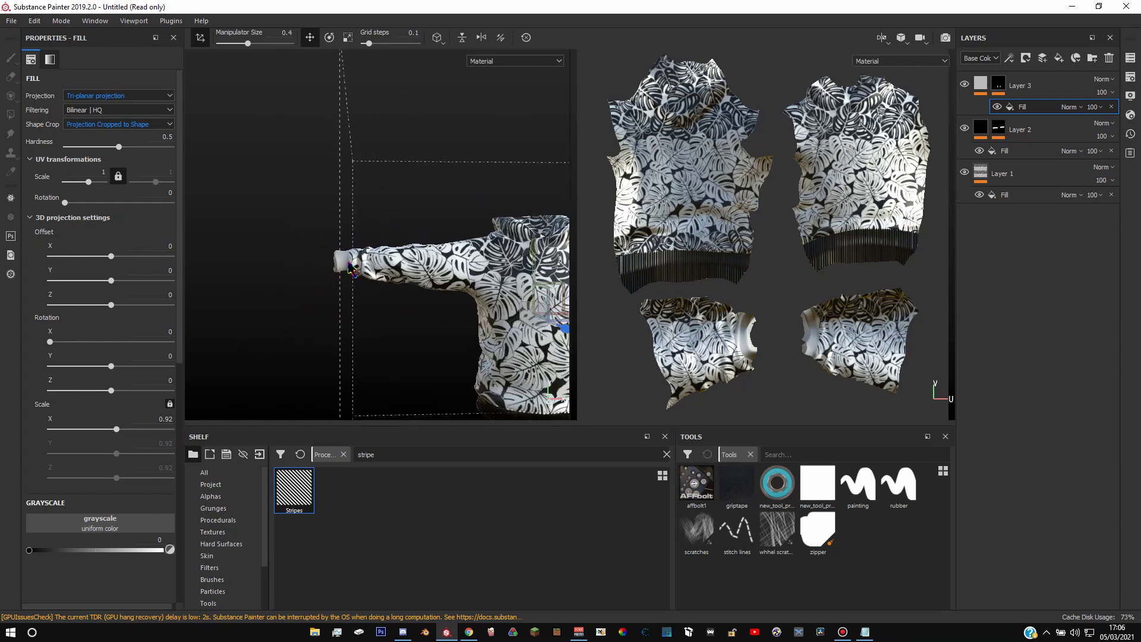
pyautogui.moveTo(420, 238); pyautogui.dragTo(322, 222, button='middle')
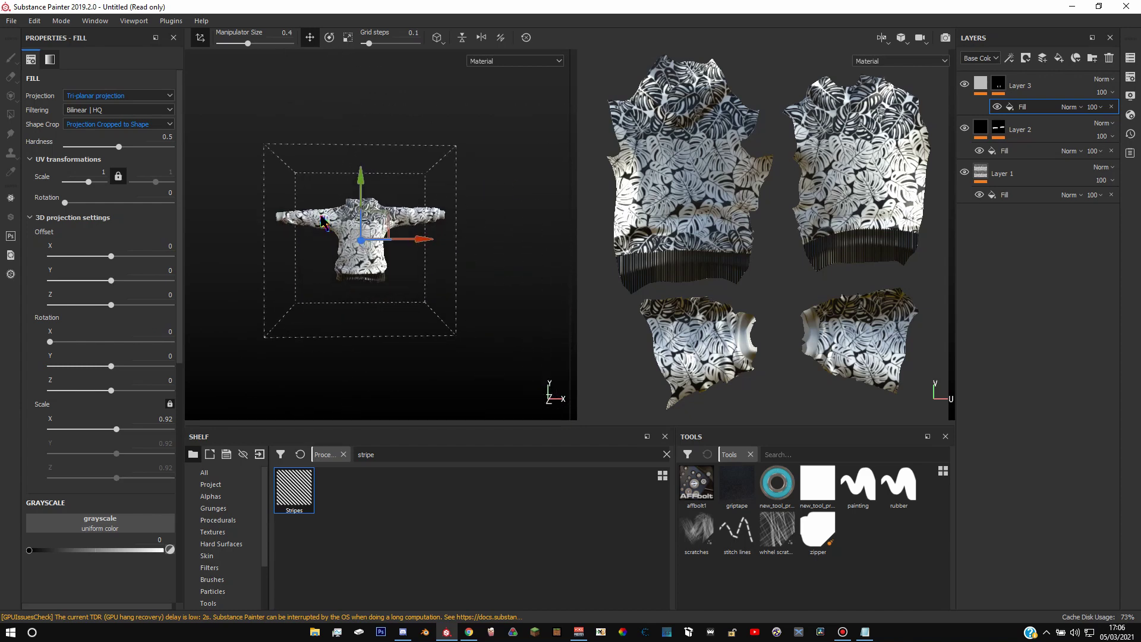
# Set the base color of Layer 3's content fill to black
pyautogui.click(980, 84)
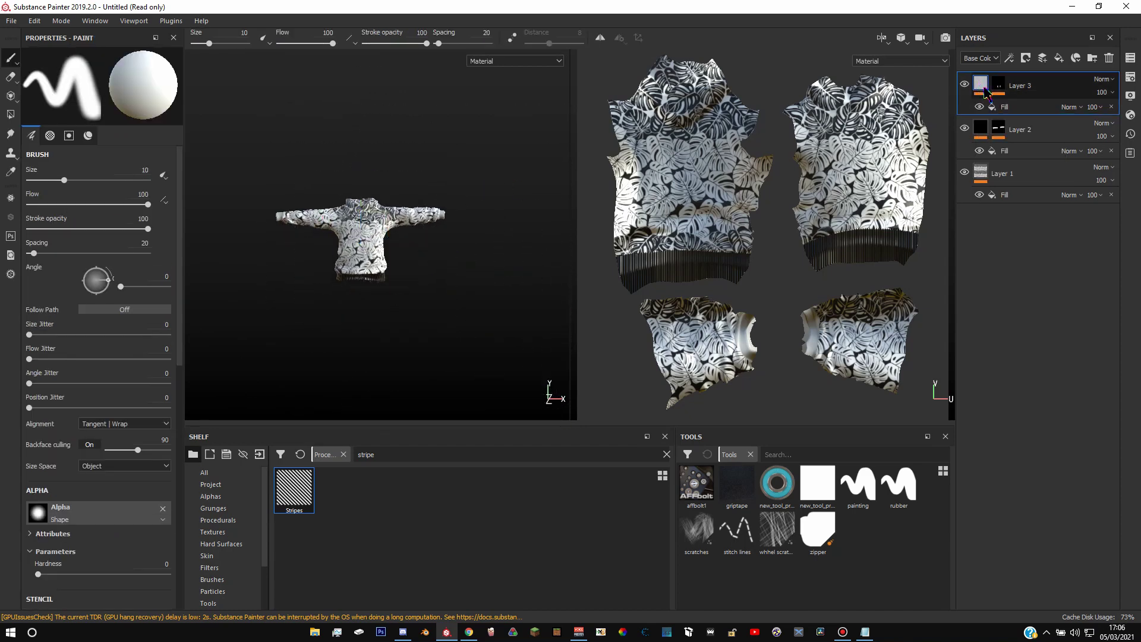
pyautogui.click(1013, 110)
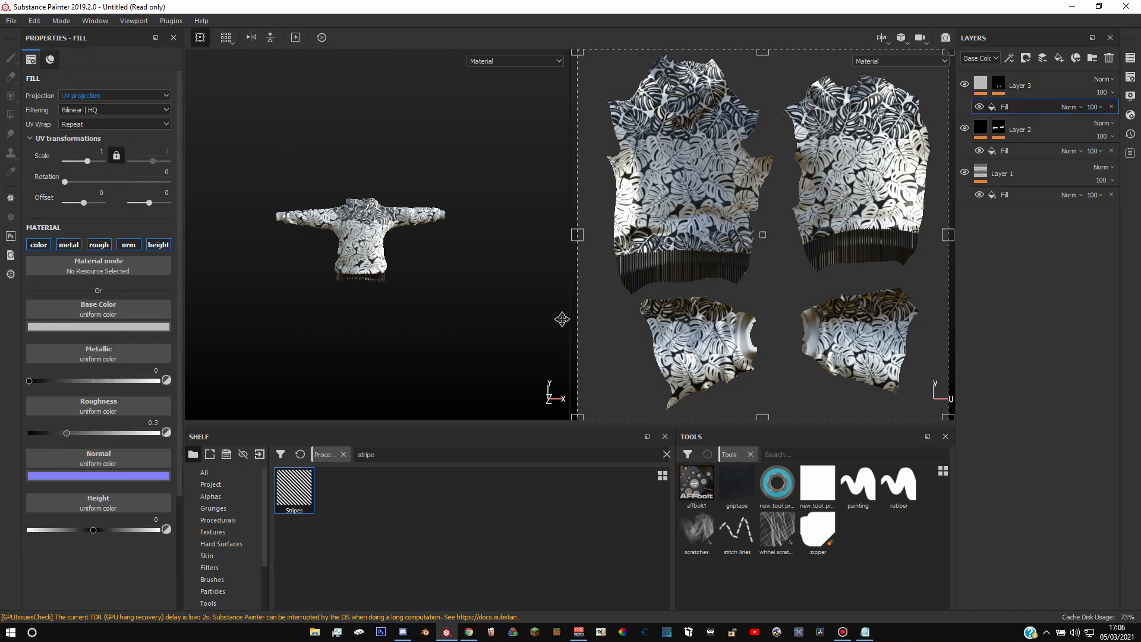
pyautogui.click(95, 327)
pyautogui.moveTo(135, 387); pyautogui.dragTo(117, 430)
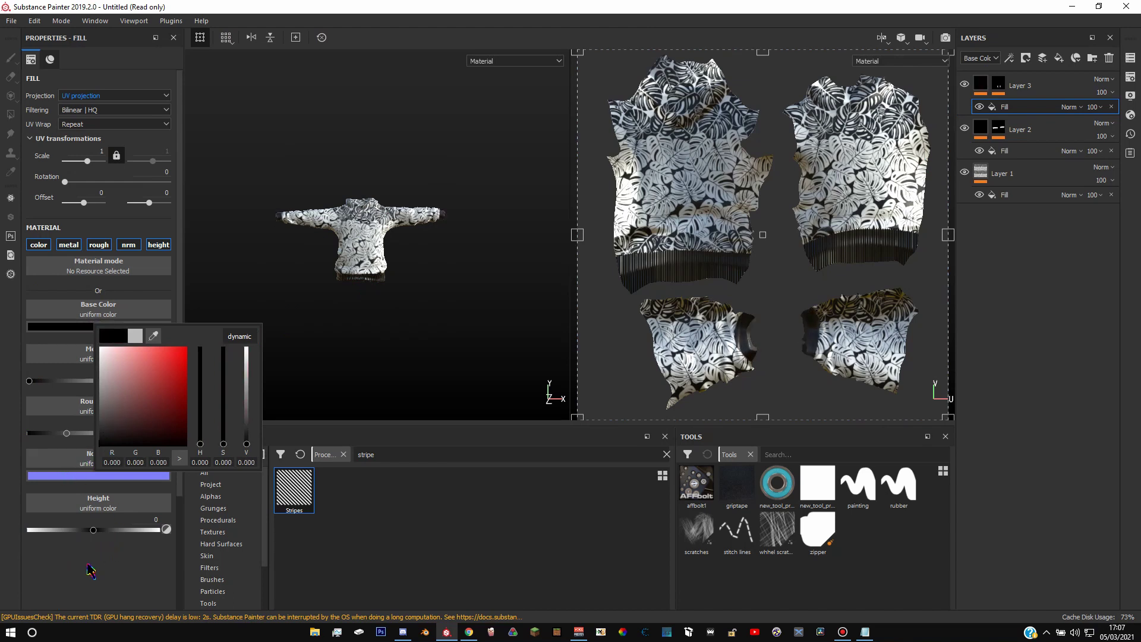
# Assign the Stripes procedural to the Height channel of Layer 3's content fill and check the cuffs
pyautogui.moveTo(300, 489); pyautogui.dragTo(119, 502)
pyautogui.scroll(6, 238, 220)
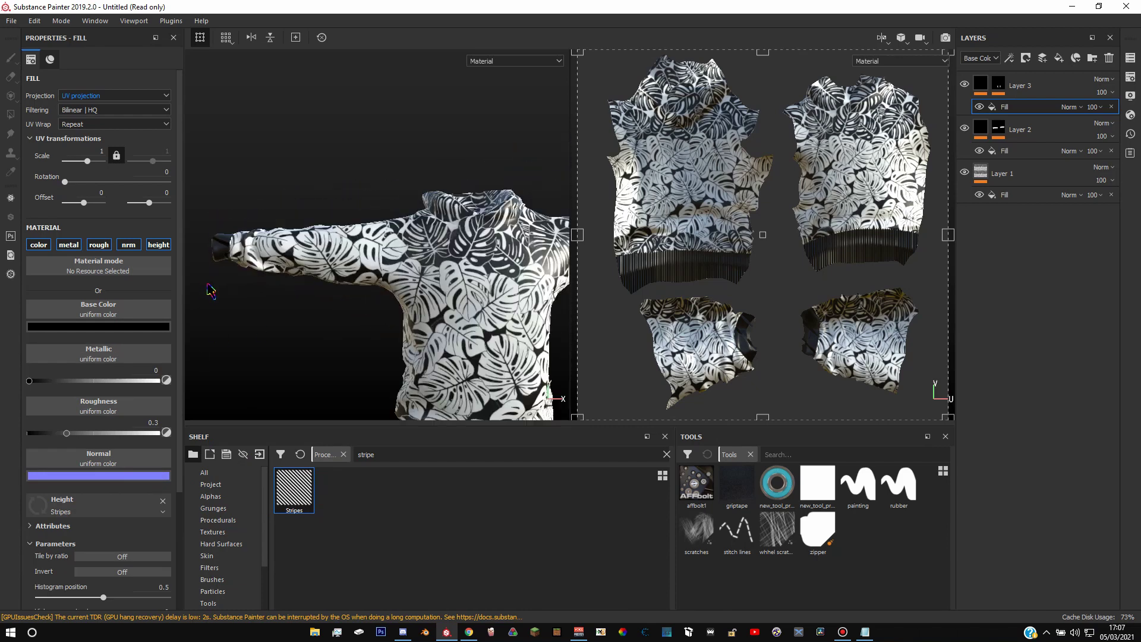
pyautogui.scroll(-6, 211, 291)
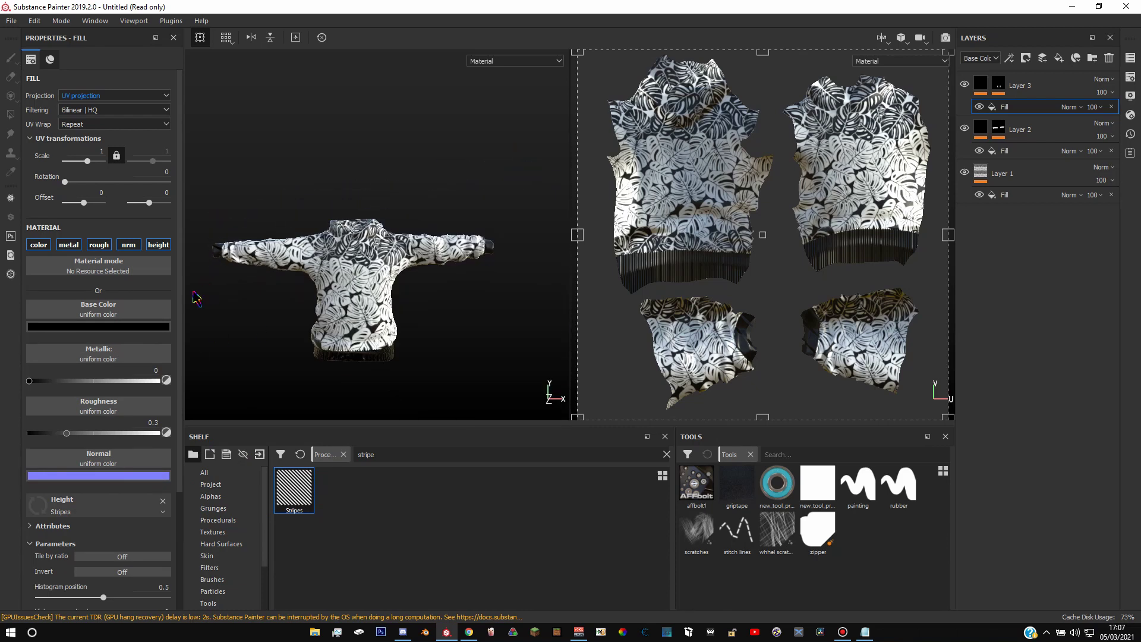
# Set Layer 3's stripes fill to a UV scale of about 11.35 and a rotation of about 25.66, and check the sleeve cuffs' ribbing
pyautogui.moveTo(578, 53); pyautogui.dragTo(917, 420)
pyautogui.scroll(10, 208, 260)
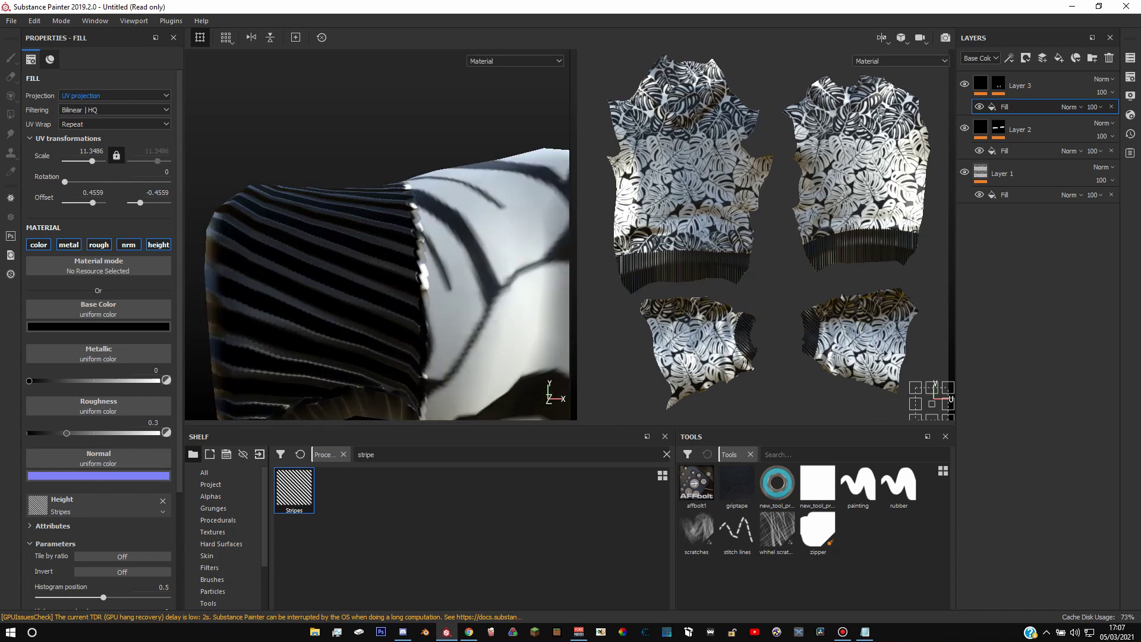
pyautogui.moveTo(913, 386); pyautogui.dragTo(879, 393)
pyautogui.scroll(-8, 440, 336)
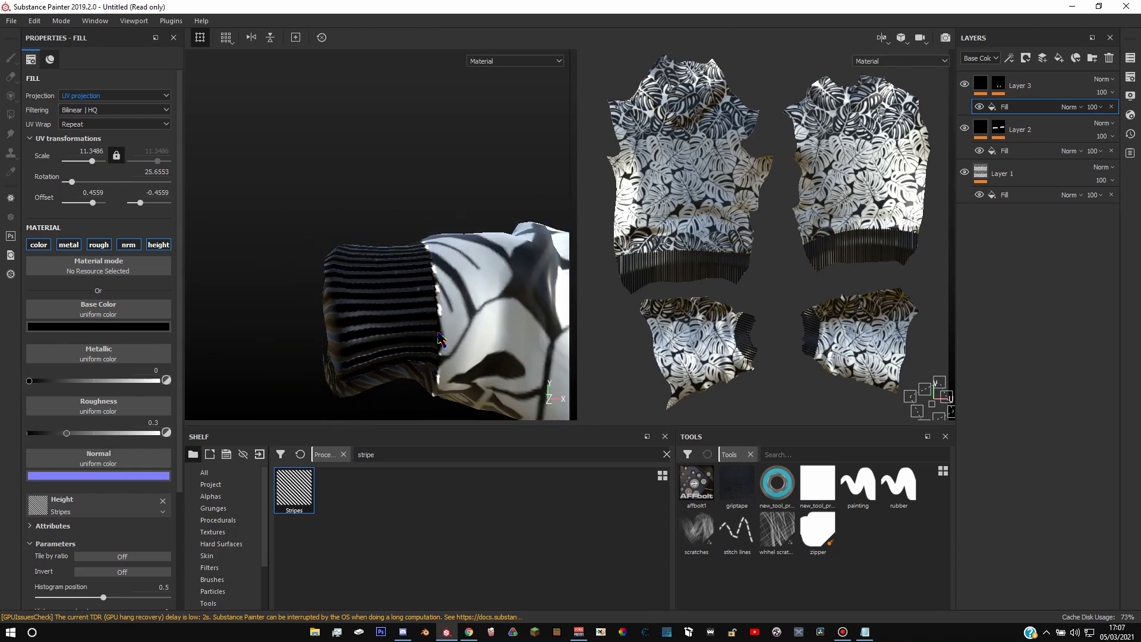
pyautogui.scroll(-6, 441, 335)
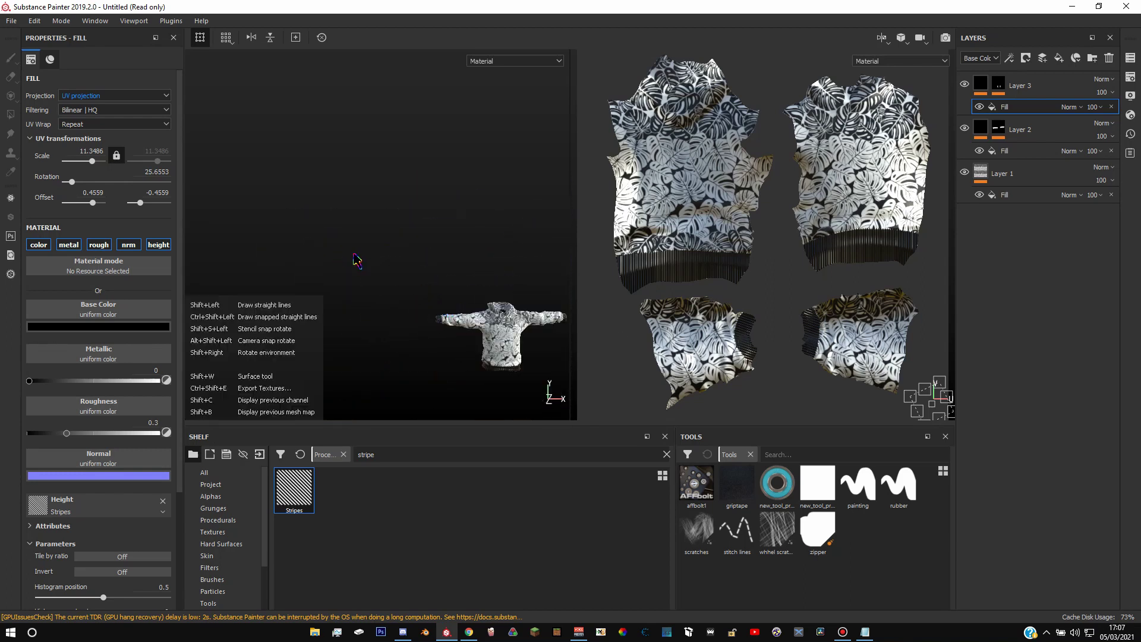
pyautogui.moveTo(357, 258); pyautogui.dragTo(277, 211, button='middle')
pyautogui.scroll(5, 373, 221)
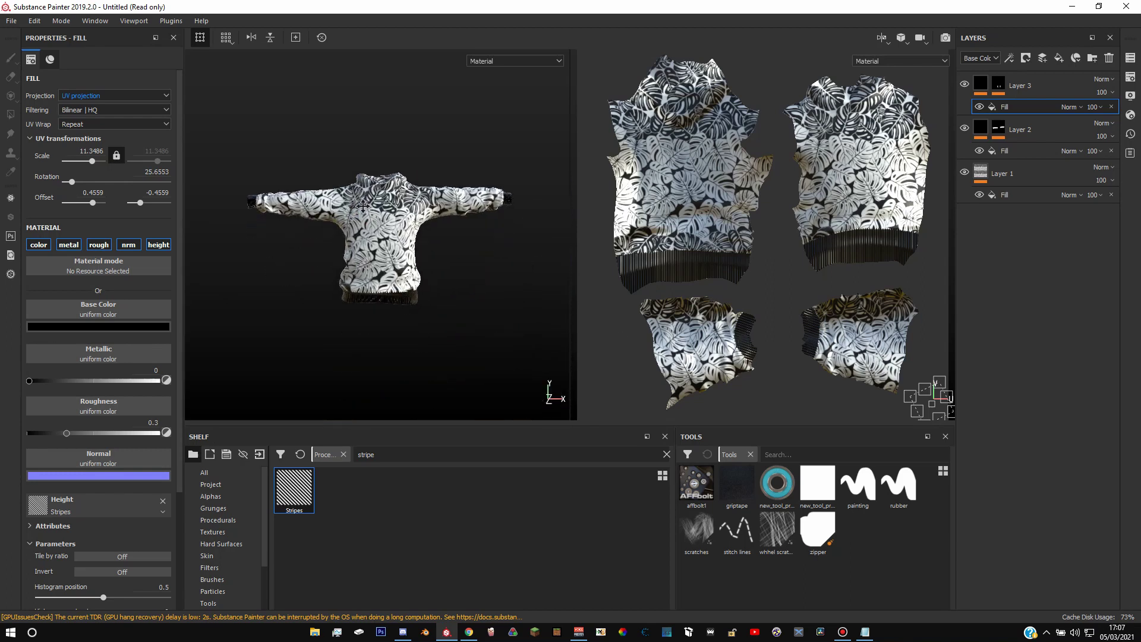
pyautogui.keyDown('alt'); pyautogui.moveTo(384, 223); pyautogui.dragTo(418, 256); pyautogui.keyUp('alt')
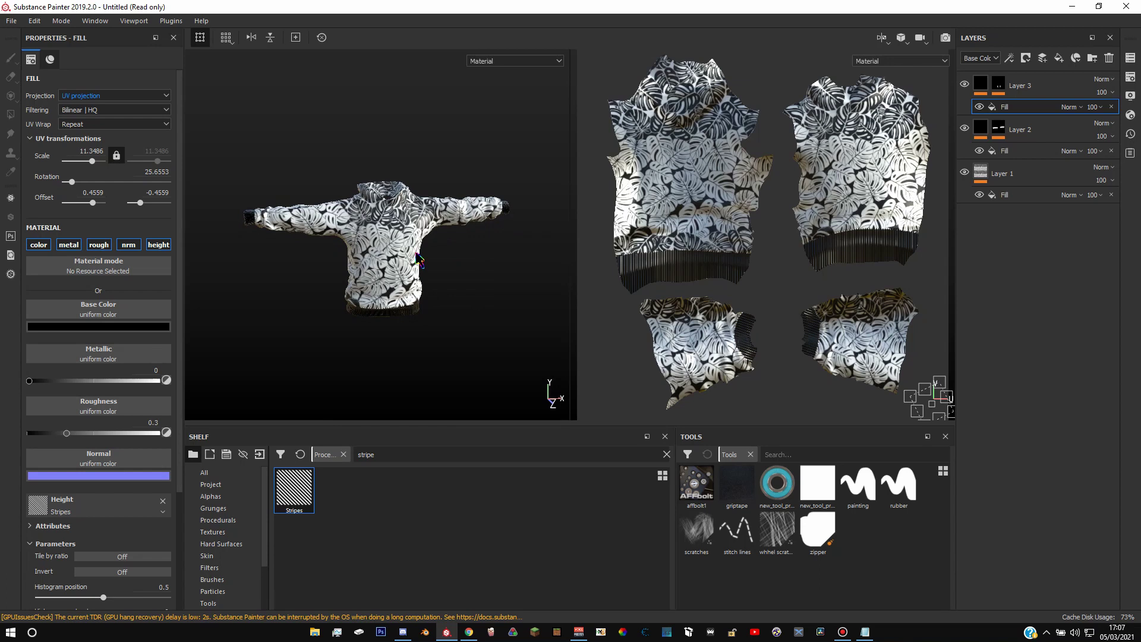
# Start a texture export and set its output folder to the export folder inside SXL textureing
pyautogui.hotkey('ctrl', 'shift')
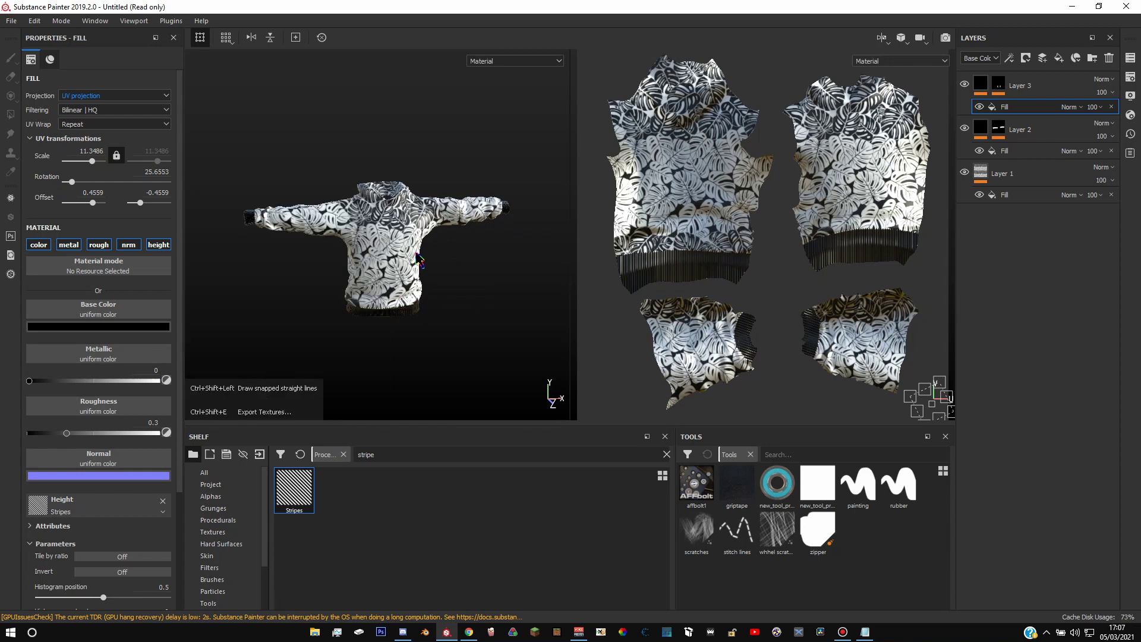
pyautogui.hotkey('ctrl', 'shift', 'e')
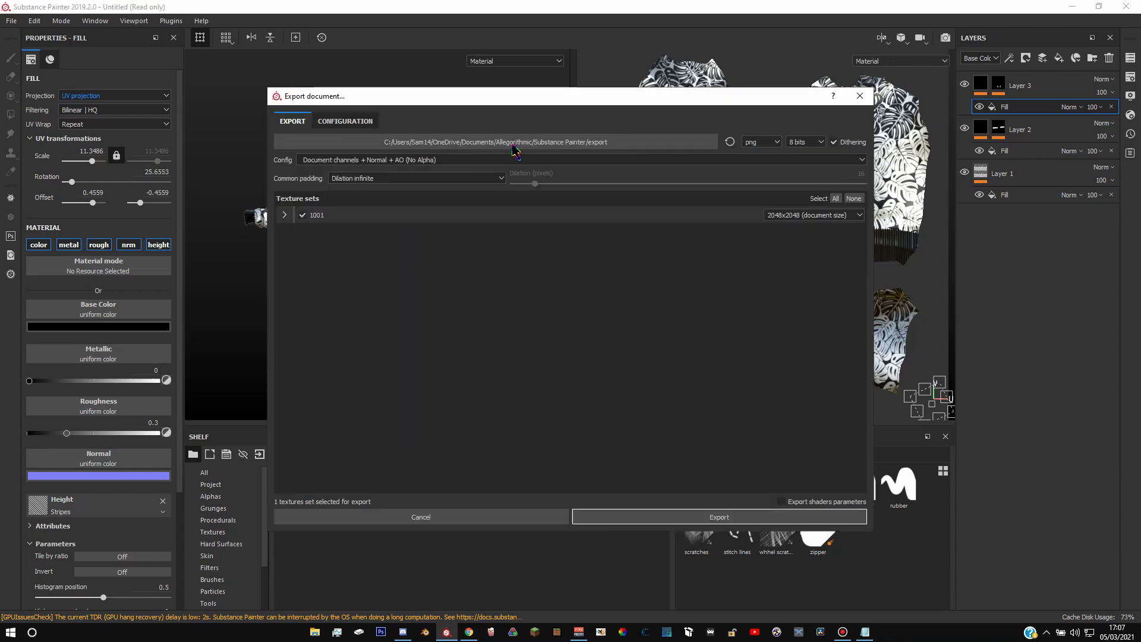
pyautogui.click(639, 145)
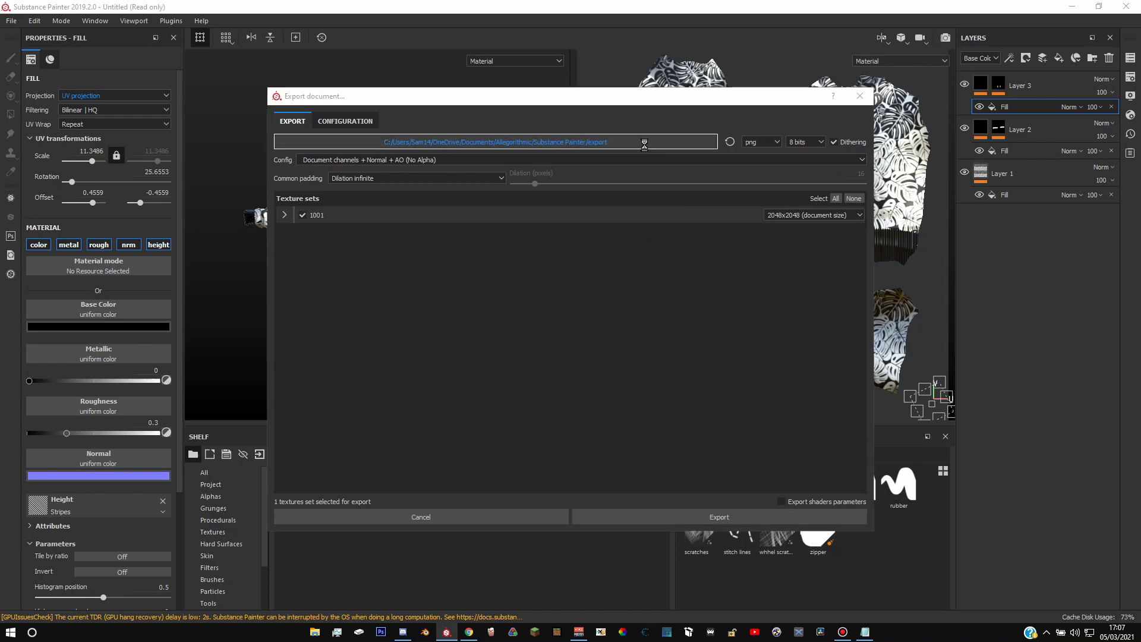
pyautogui.scroll(5, 323, 291)
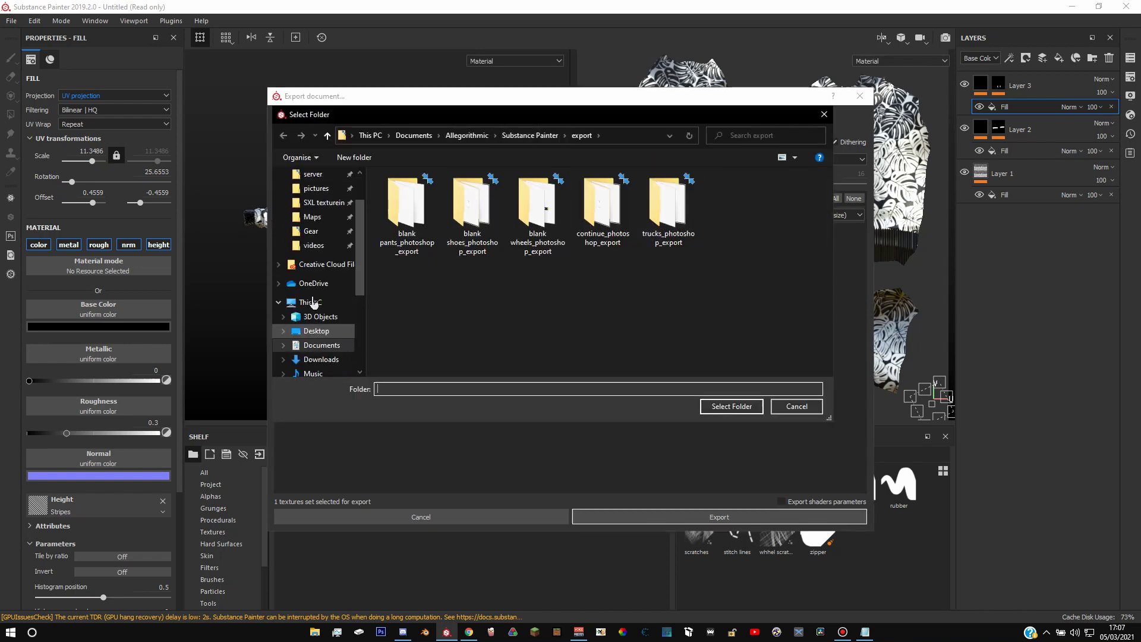
pyautogui.click(324, 255)
pyautogui.doubleClick(408, 208)
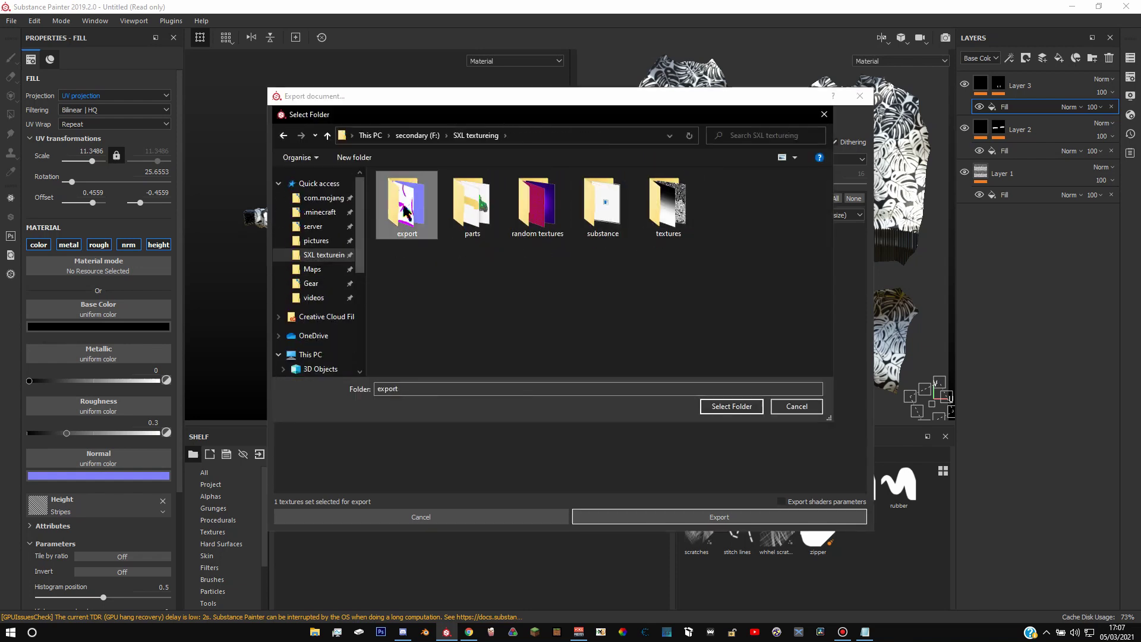
pyautogui.click(728, 408)
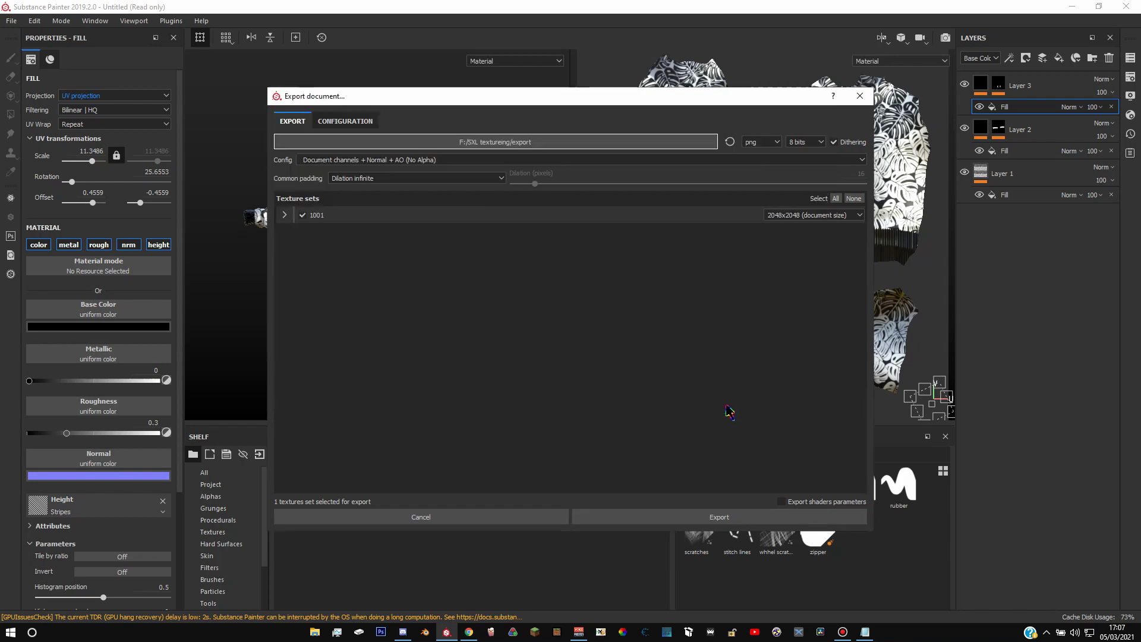
# Export the texture set with the Unity 5 (Standard Metallic) config and Dilation infinite padding, and open the export folder
pyautogui.click(357, 161)
pyautogui.scroll(-3, 339, 202)
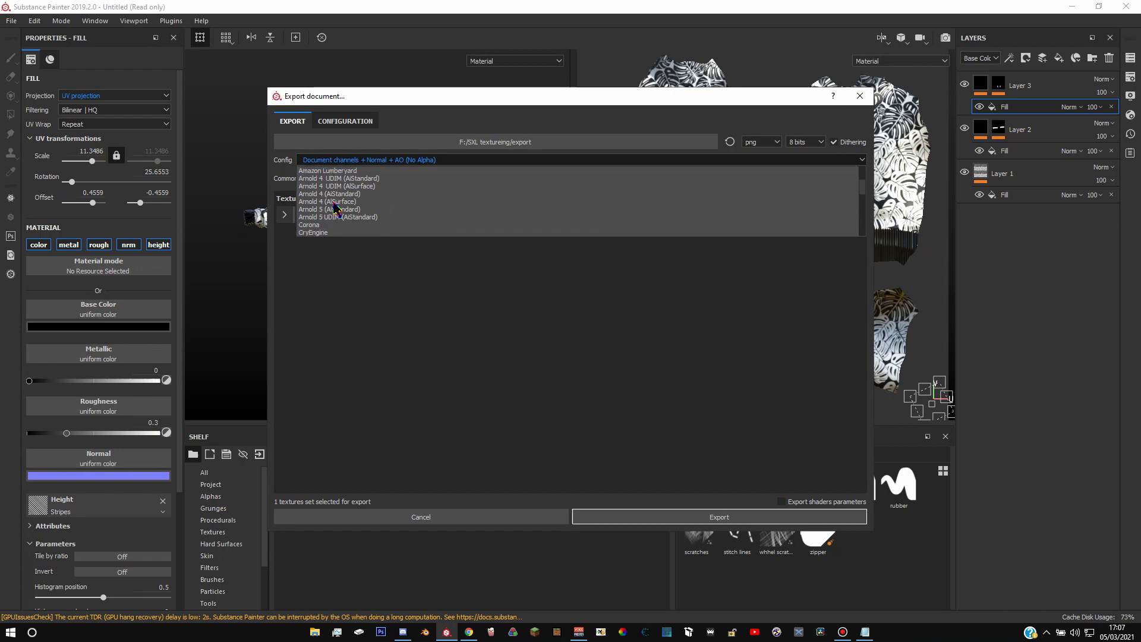
pyautogui.scroll(-3, 339, 211)
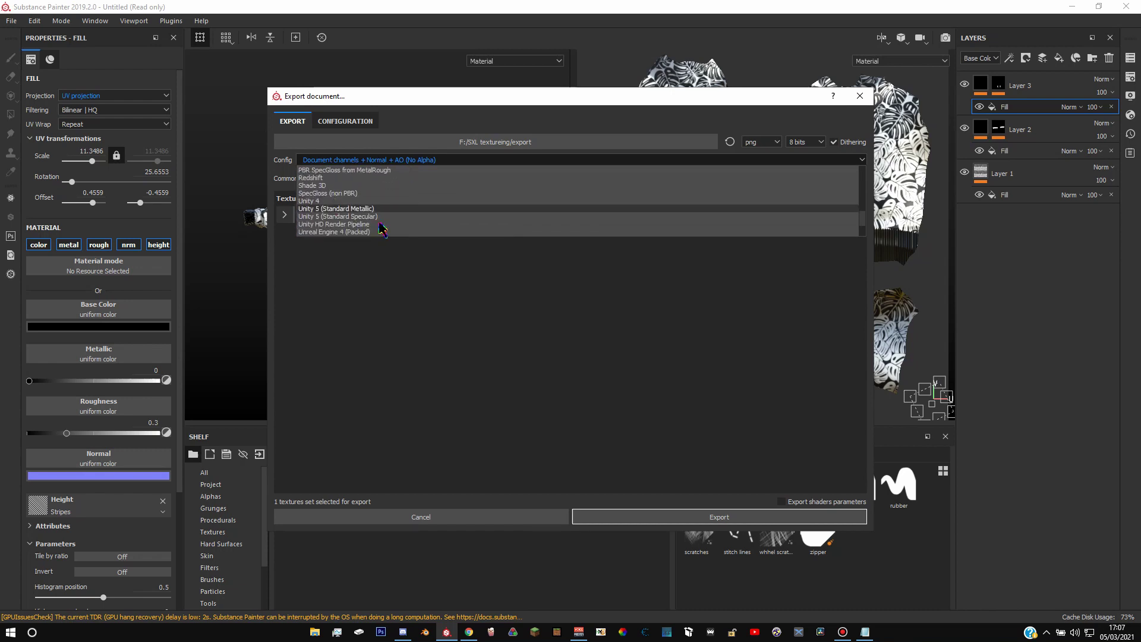
pyautogui.click(364, 210)
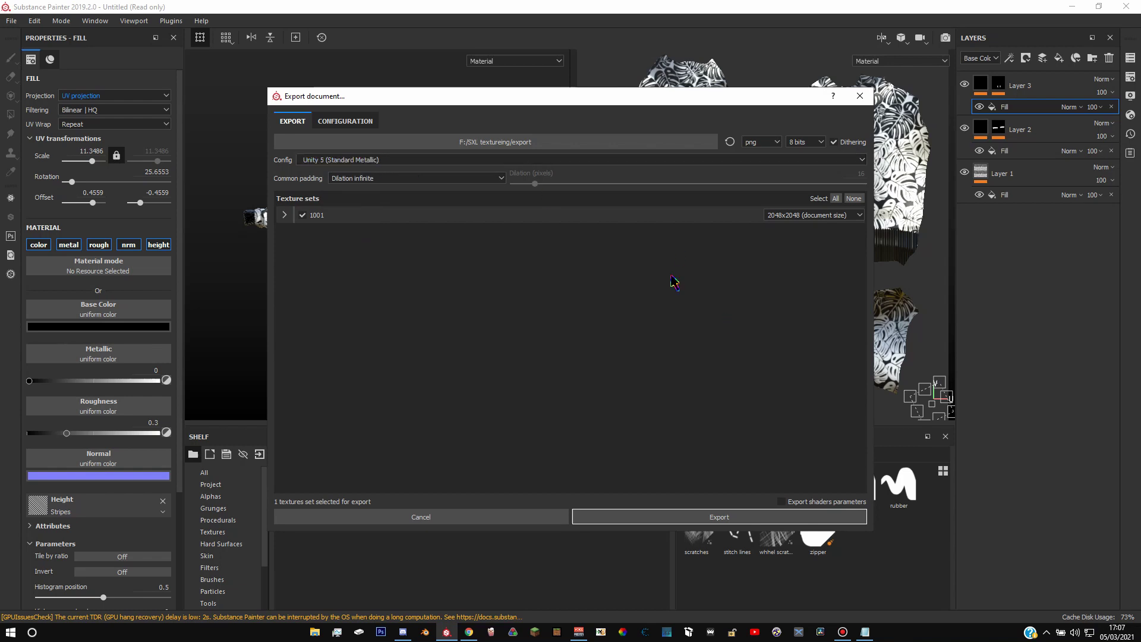
pyautogui.click(368, 180)
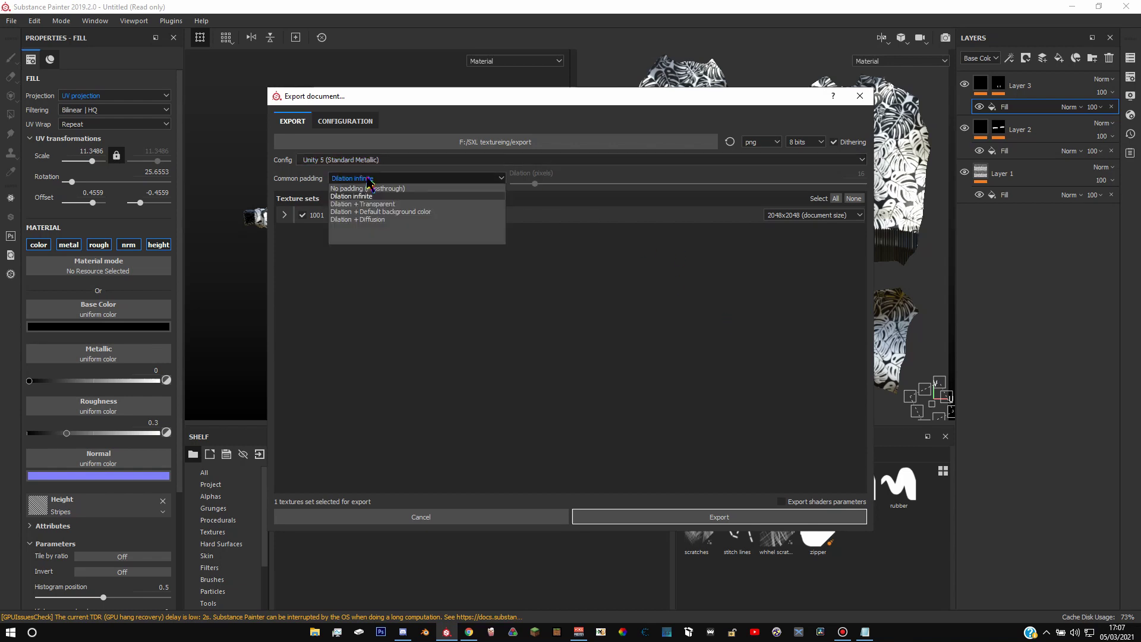
pyautogui.click(358, 197)
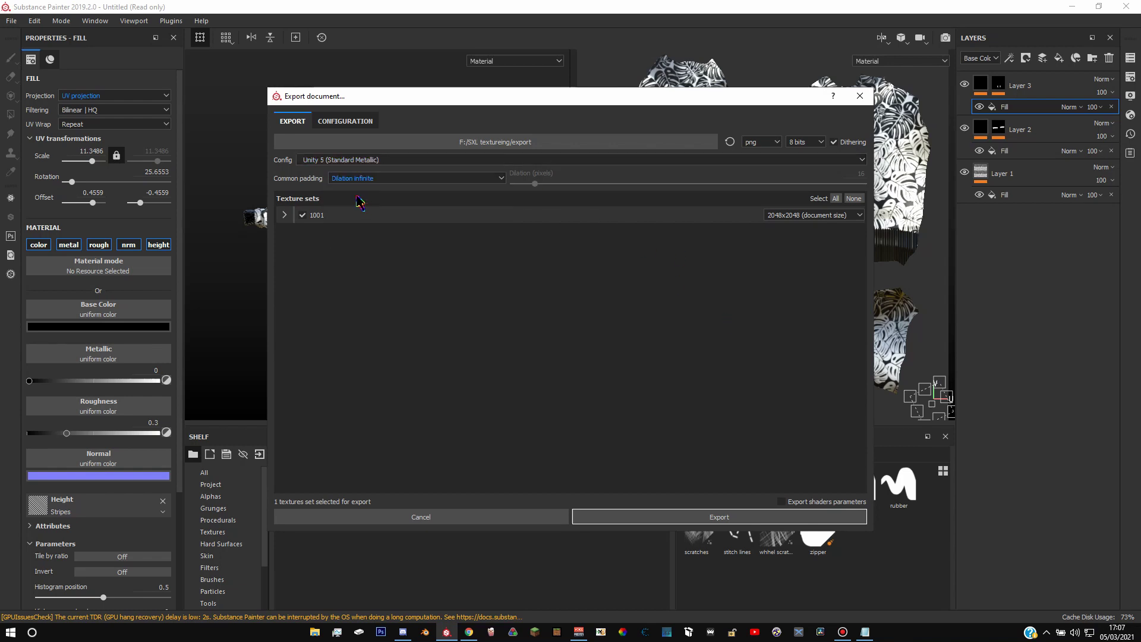
pyautogui.click(692, 520)
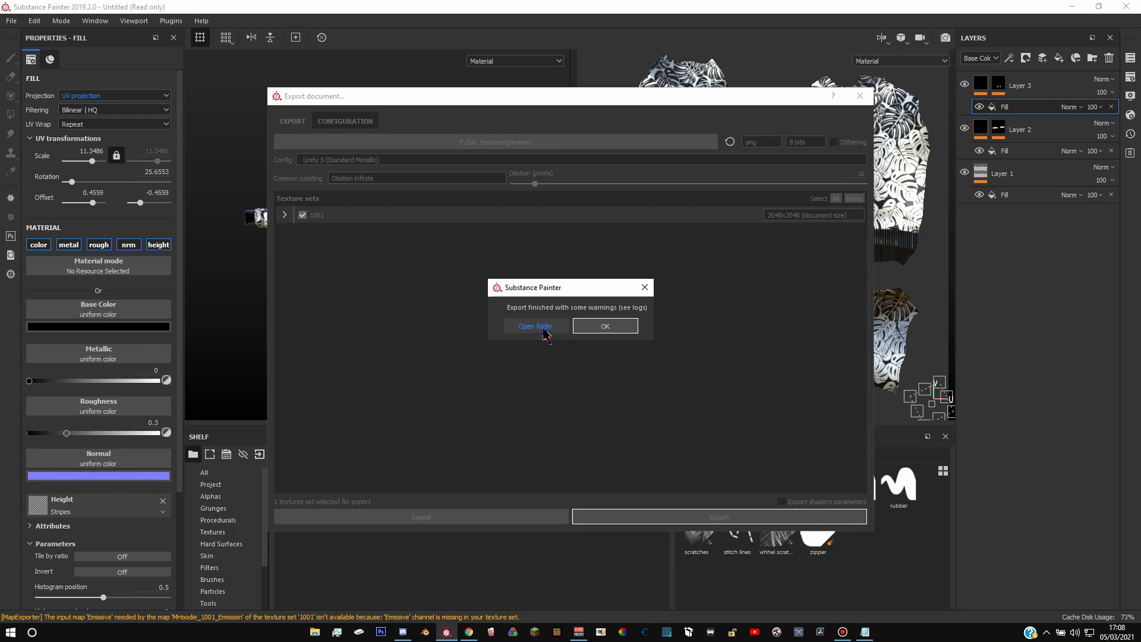
pyautogui.click(542, 327)
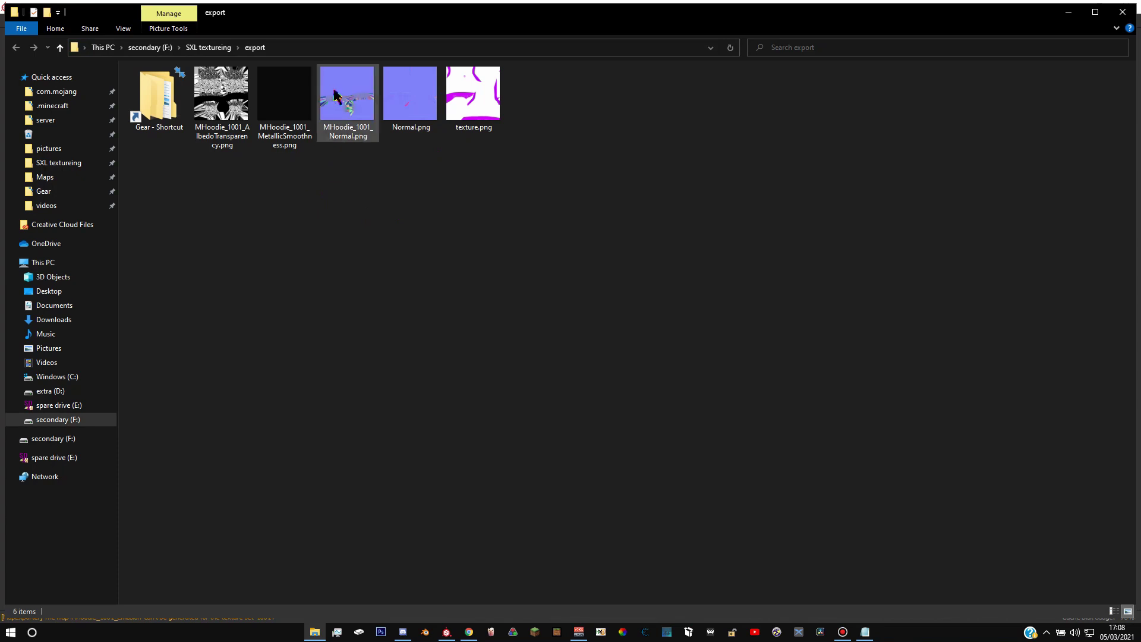
# Delete Normal.png, texture.png and MHoodie_1001_MetallicSmoothness.png from the export folder
pyautogui.click(400, 107)
pyautogui.keyDown('ctrl'); pyautogui.click(470, 105); pyautogui.keyUp('ctrl')
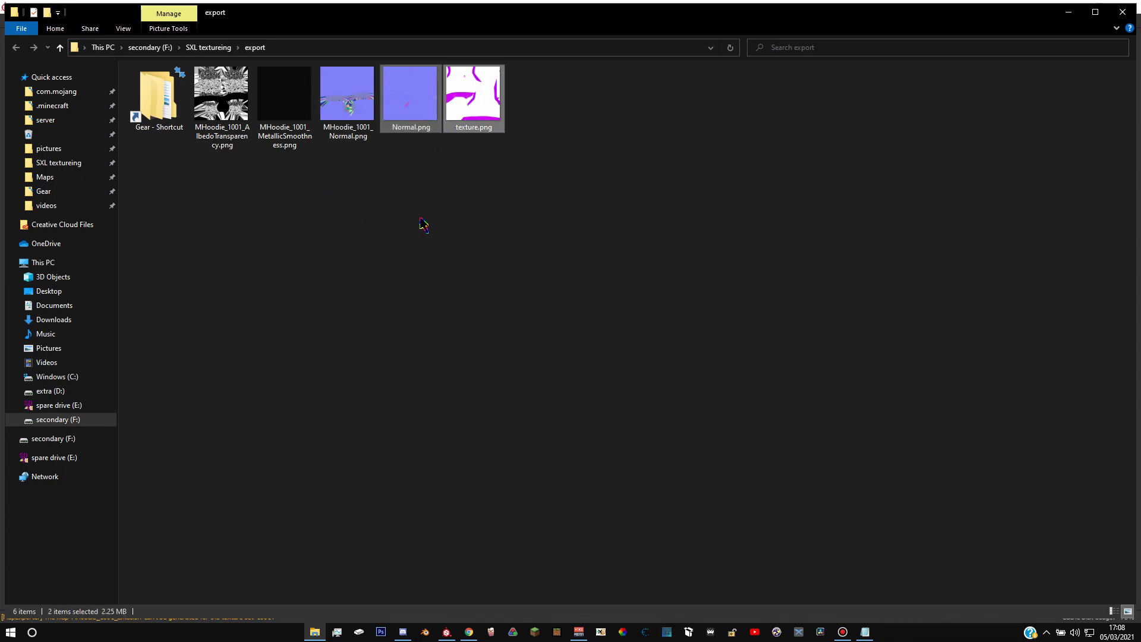
pyautogui.press('Delete')
pyautogui.press('Return')
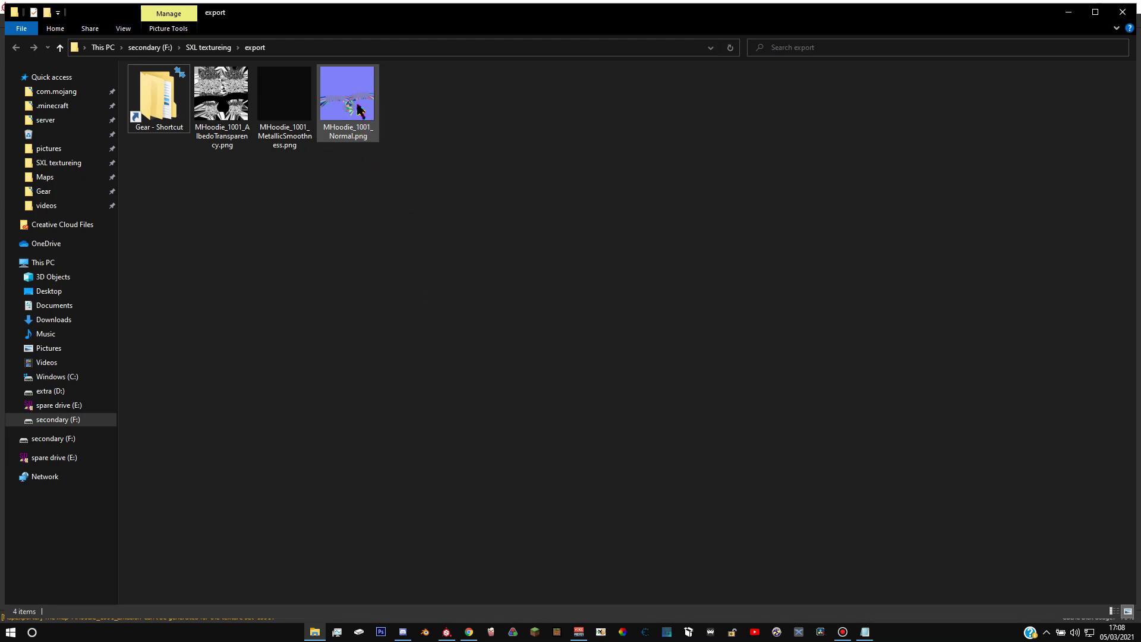
pyautogui.click(257, 107)
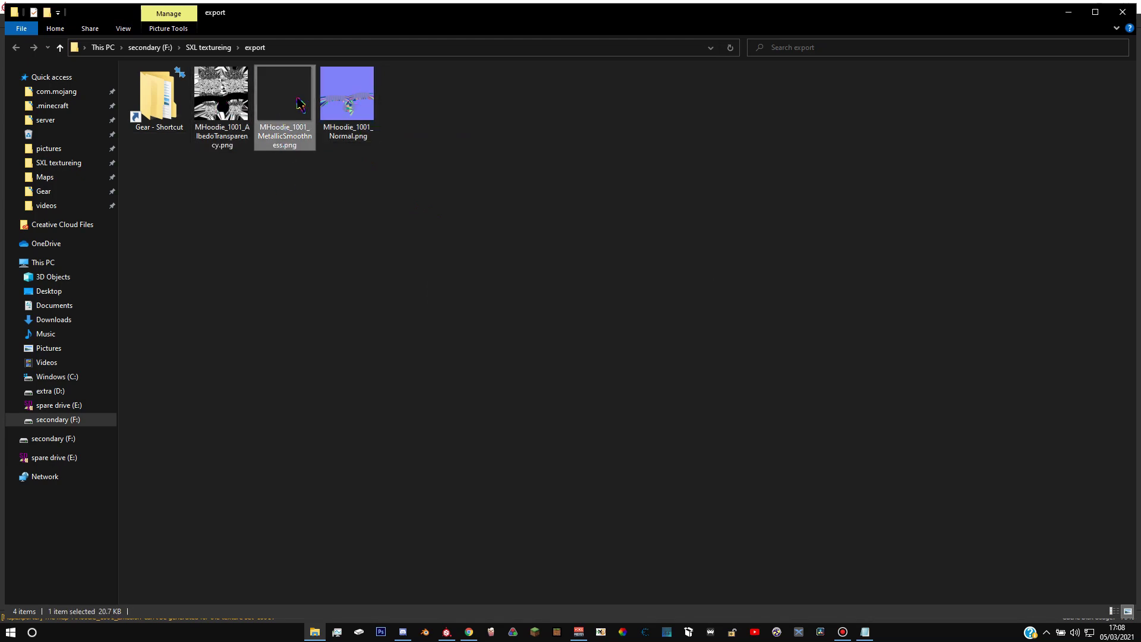
pyautogui.press('Delete')
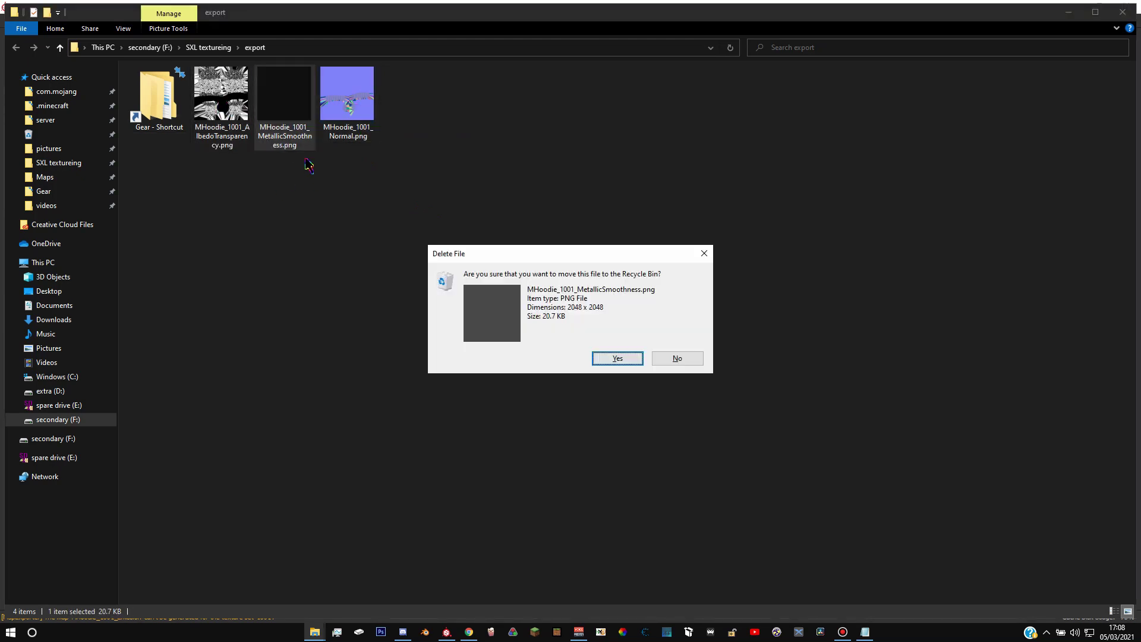
pyautogui.press('Return')
# Rename the exported AlbedoTransparency texture as MHoodie_flower_pattern.png
pyautogui.click(237, 109)
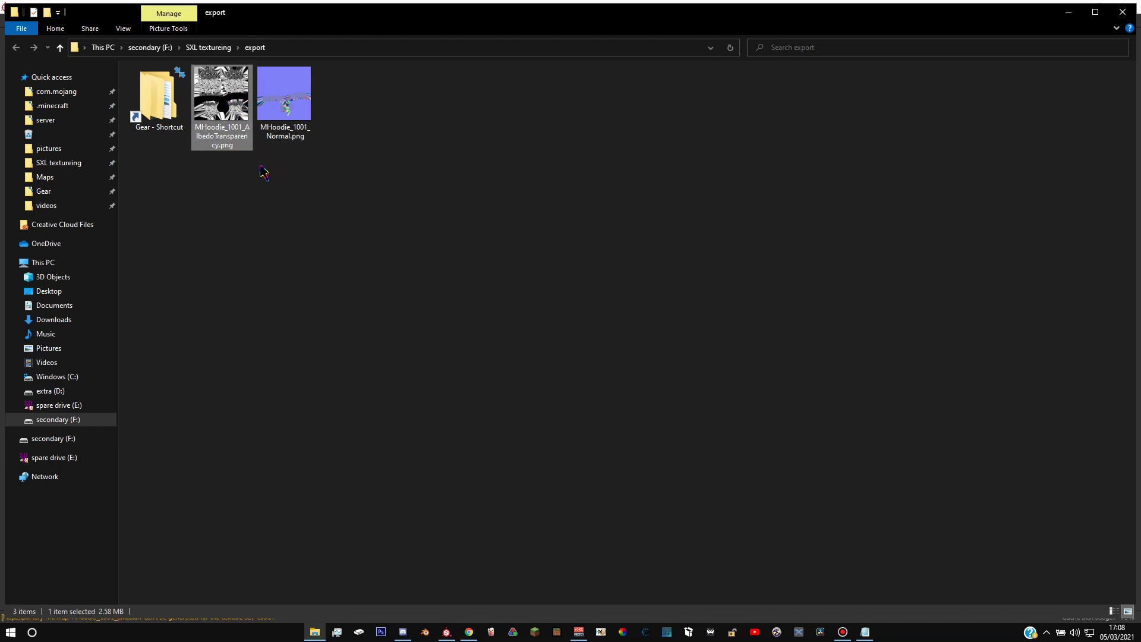
pyautogui.press('F2')
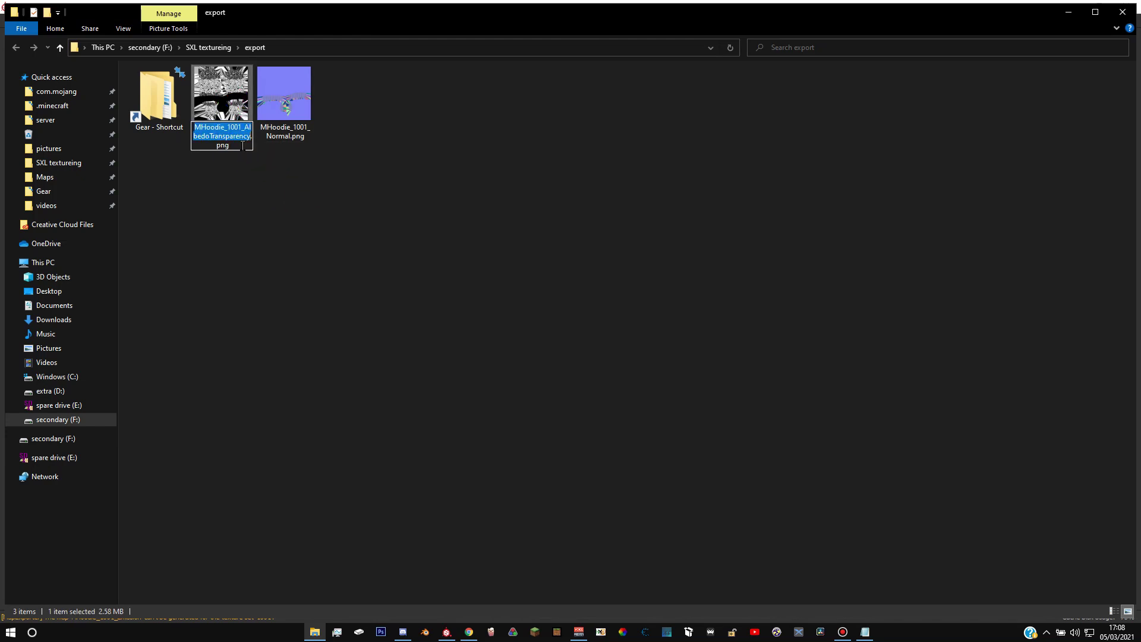
pyautogui.click(234, 245)
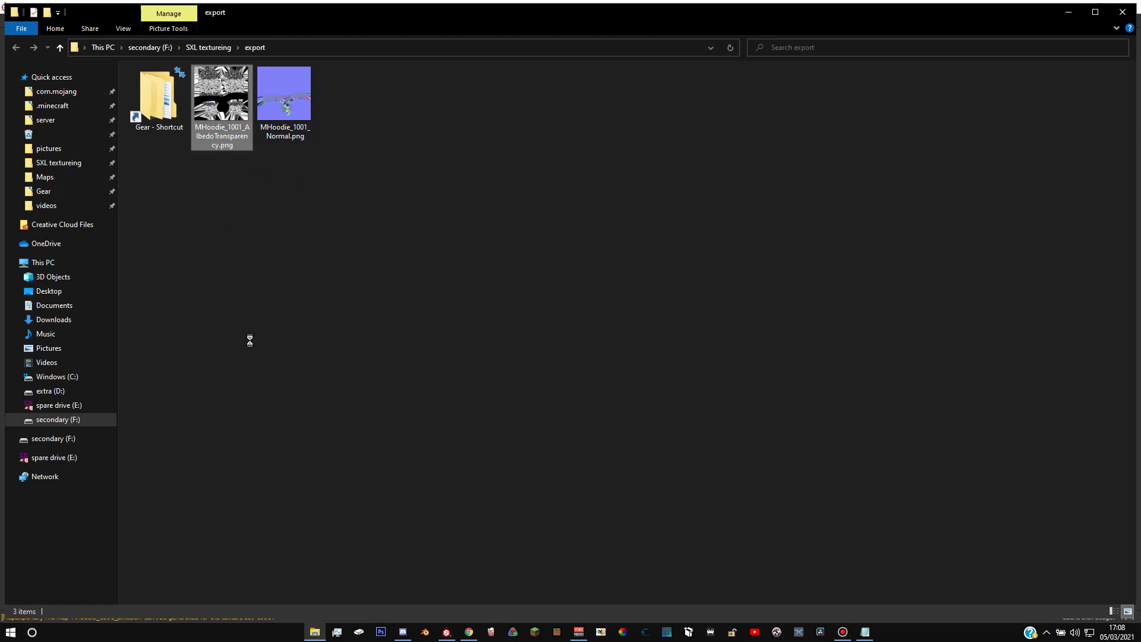
pyautogui.rightClick(205, 82)
pyautogui.click(295, 503)
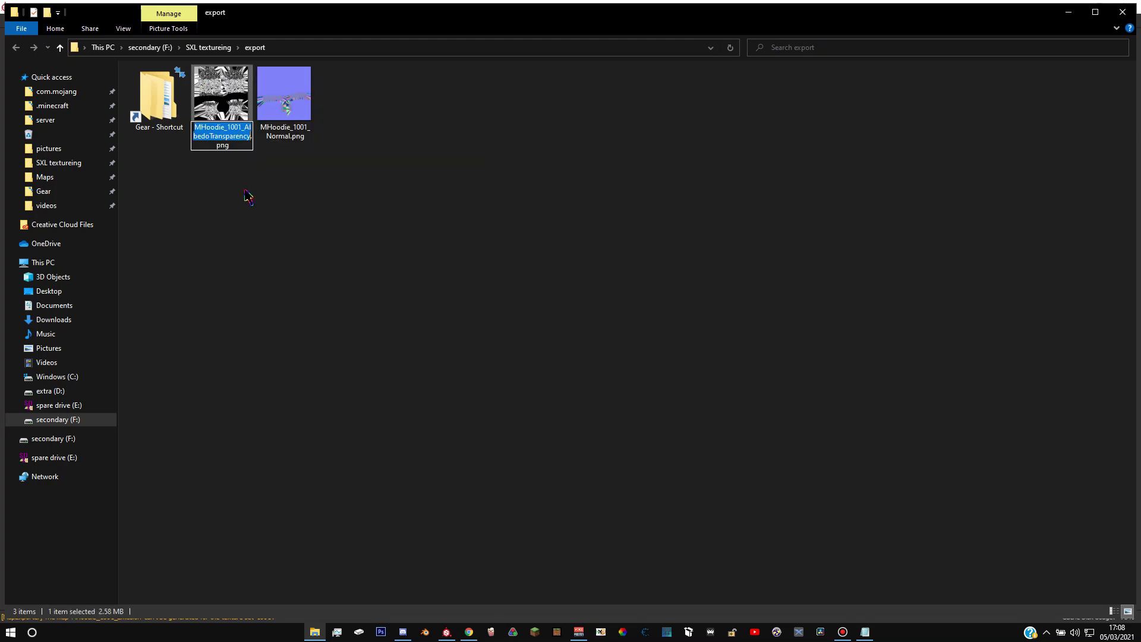
pyautogui.click(248, 140)
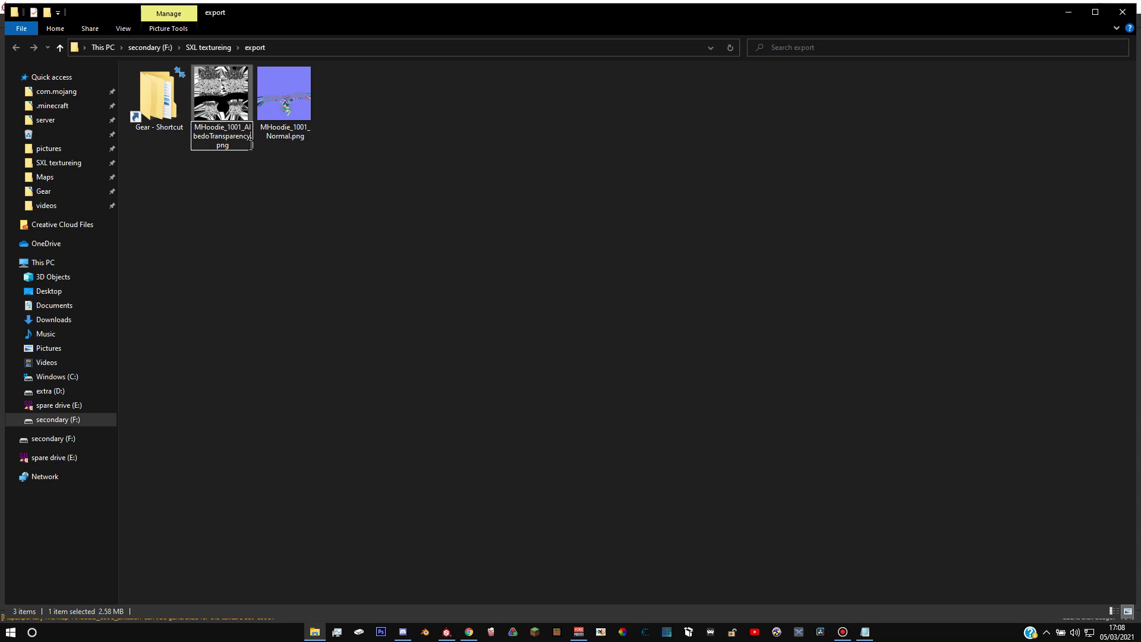
pyautogui.press('BackSpace')
pyautogui.press('BackSpace')
pyautogui.press('BackSpace')
pyautogui.press('BackSpace')
pyautogui.press('BackSpace')
pyautogui.press('BackSpace')
pyautogui.press('BackSpace')
pyautogui.press('BackSpace')
pyautogui.press('BackSpace')
pyautogui.press('BackSpace')
pyautogui.press('BackSpace')
pyautogui.press('BackSpace')
pyautogui.press('BackSpace')
pyautogui.press('BackSpace')
pyautogui.press('BackSpace')
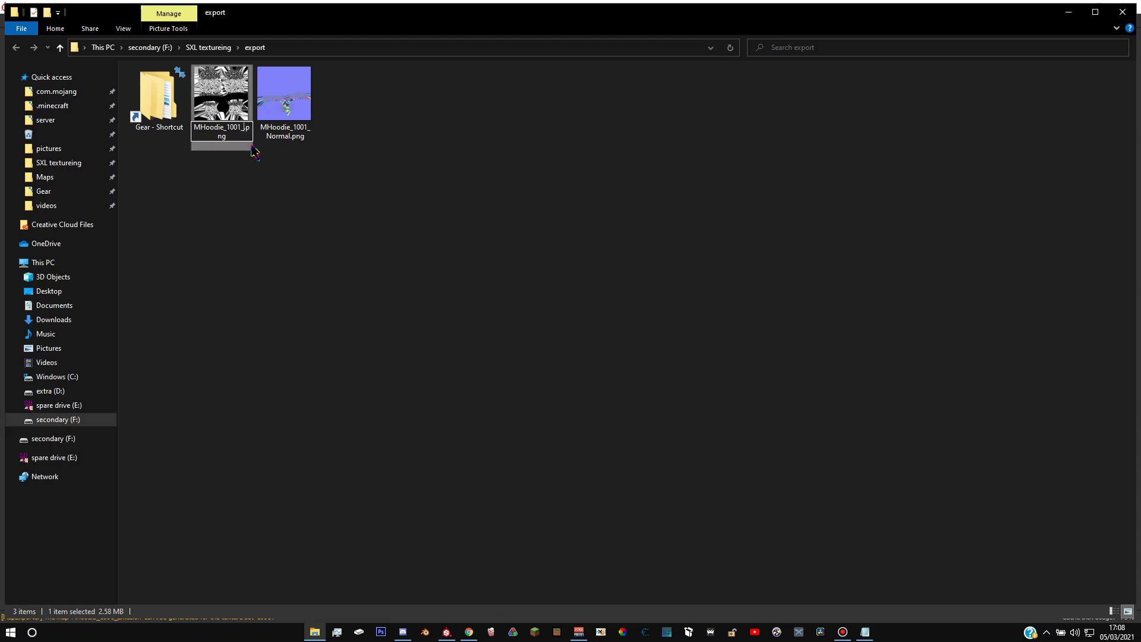
pyautogui.press('BackSpace')
pyautogui.press('BackSpace')
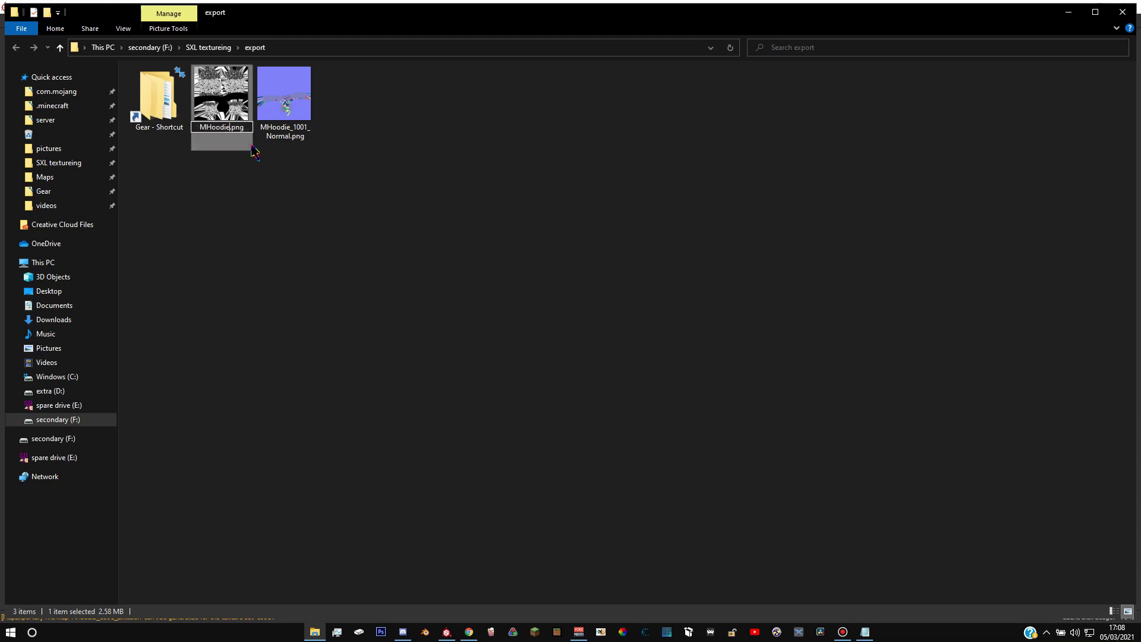
pyautogui.write('_flower_pattern')
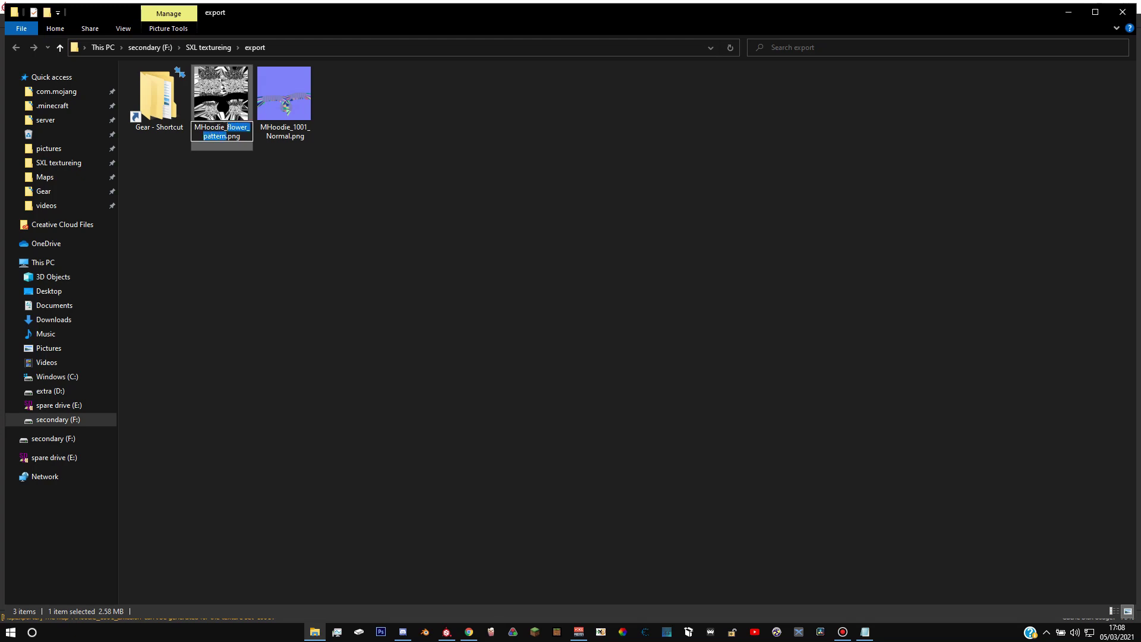
pyautogui.click(293, 186)
# Rename the exported hoodie normal map as MHoodie_flower_pattern.normal.png
pyautogui.click(209, 136)
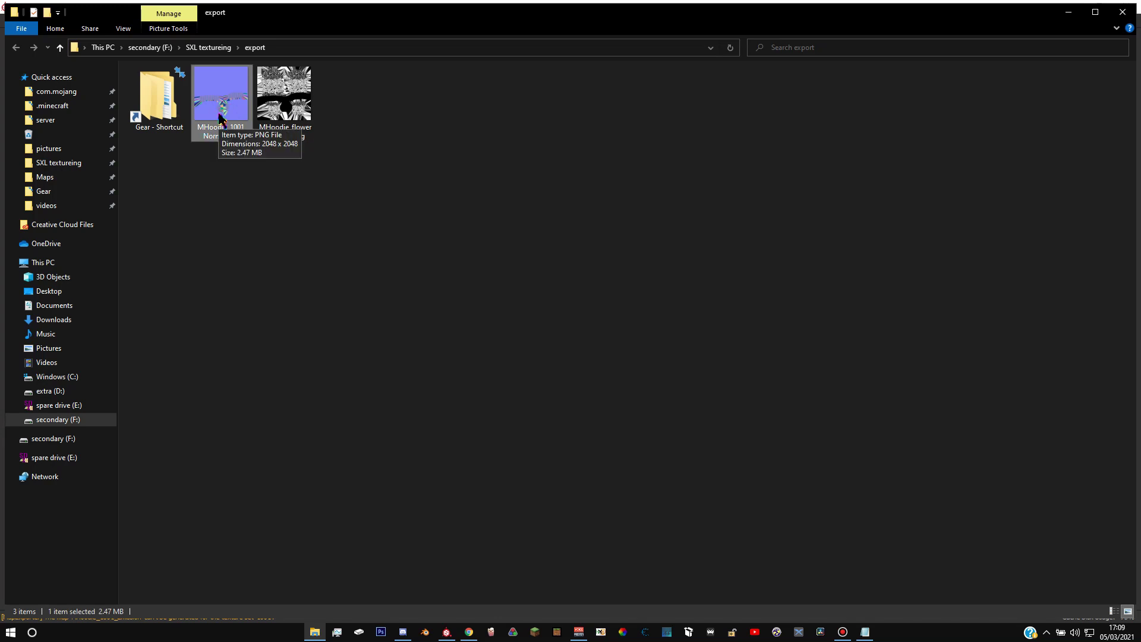
pyautogui.press('F2')
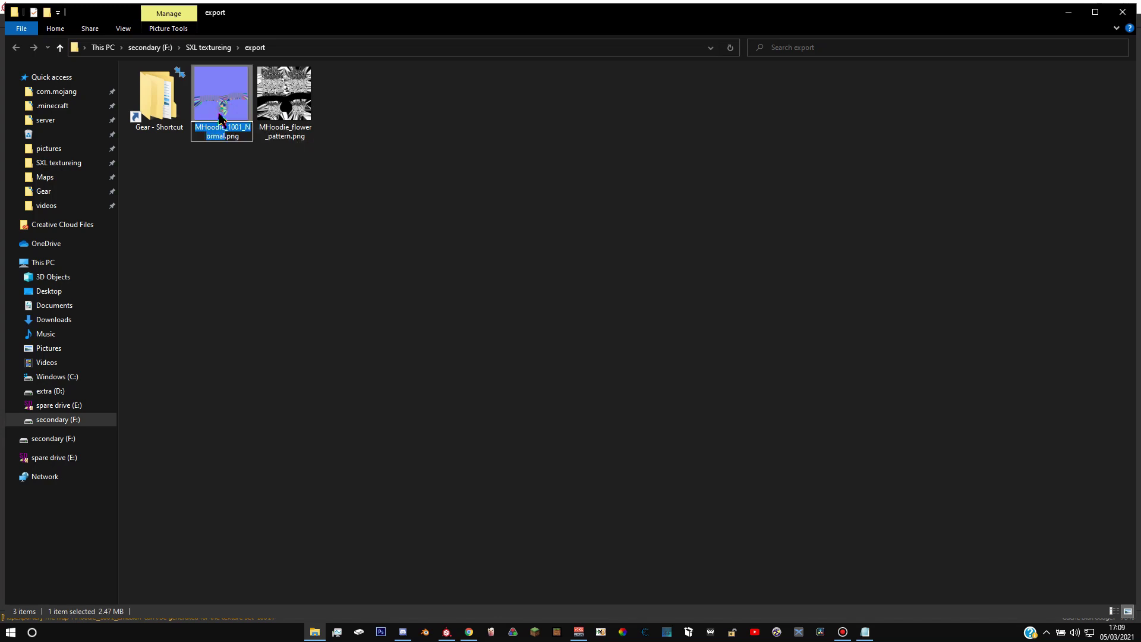
pyautogui.write('MHoodie_flower_pattern')
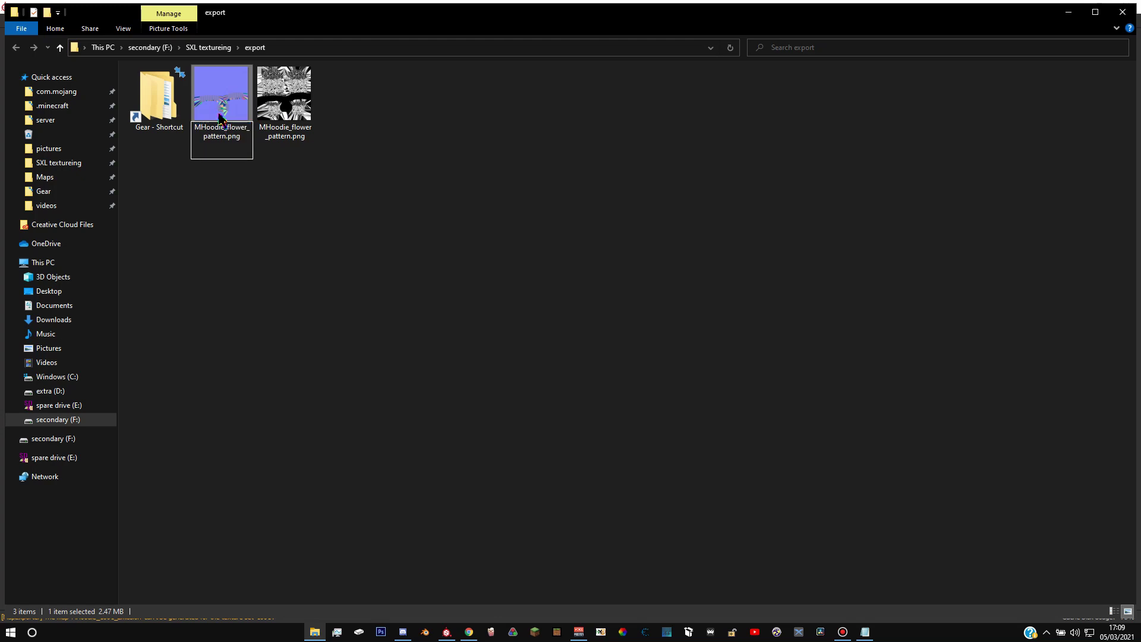
pyautogui.write('.normal.')
pyautogui.press('Return')
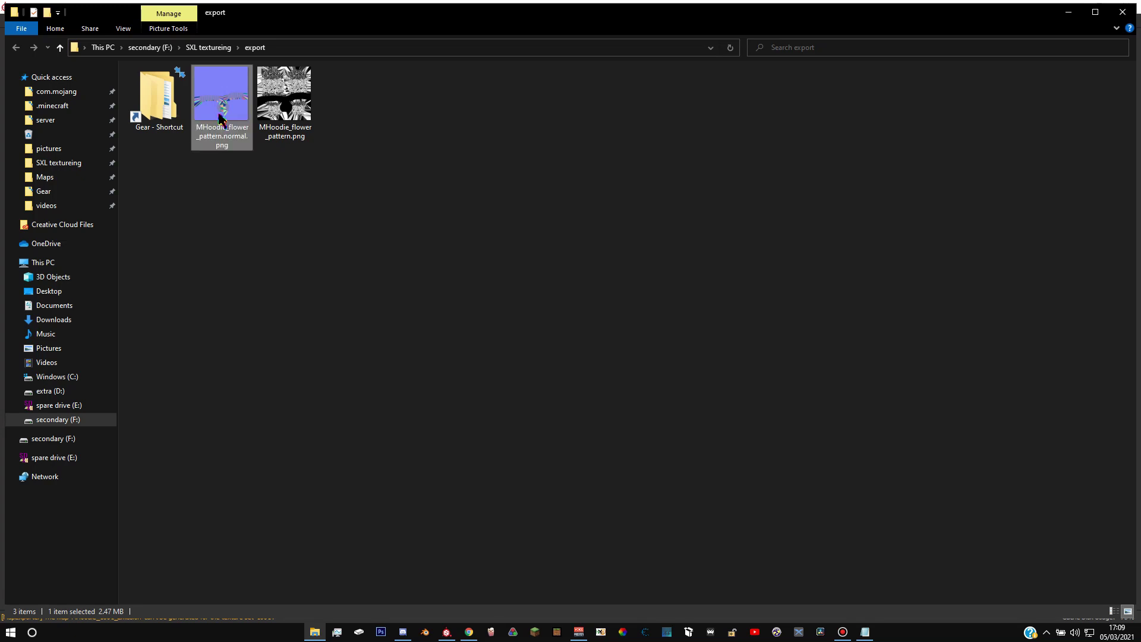
# Copy both MHoodie_flower_pattern textures from the export folder into Documents > SkaterXL > Gear > Hoodies
pyautogui.hotkey('shift', 'Right')
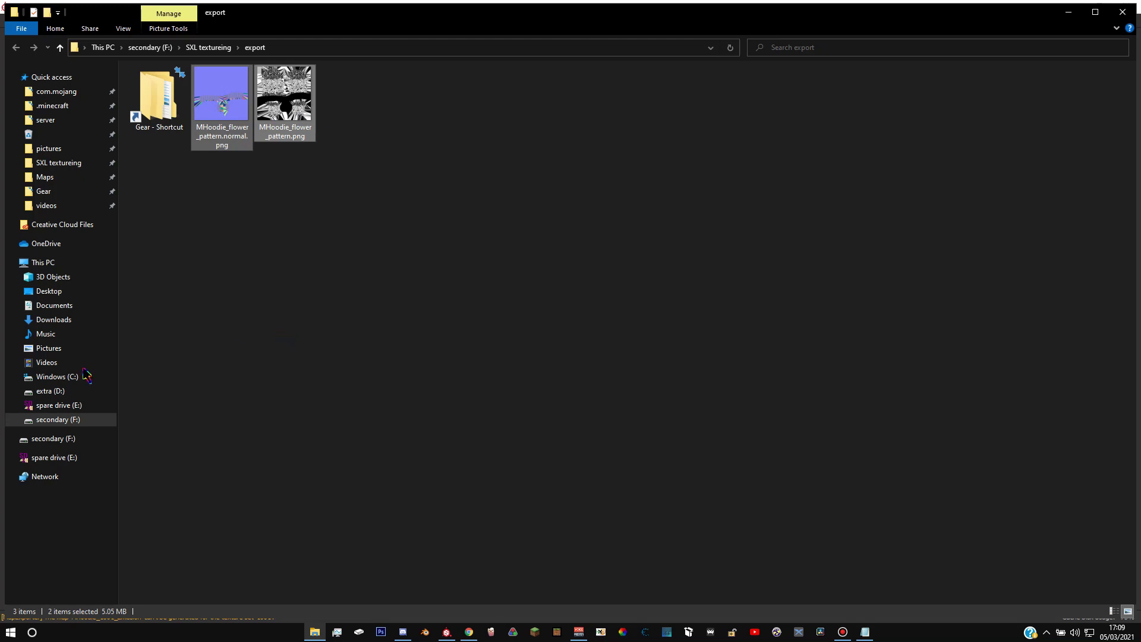
pyautogui.click(44, 192)
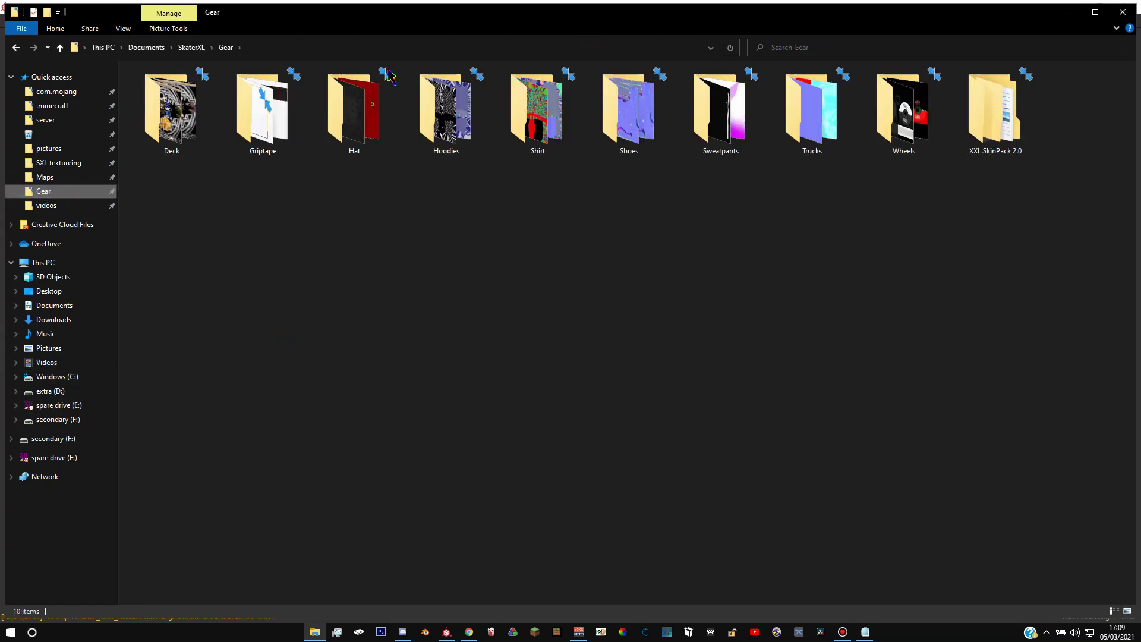
pyautogui.click(192, 47)
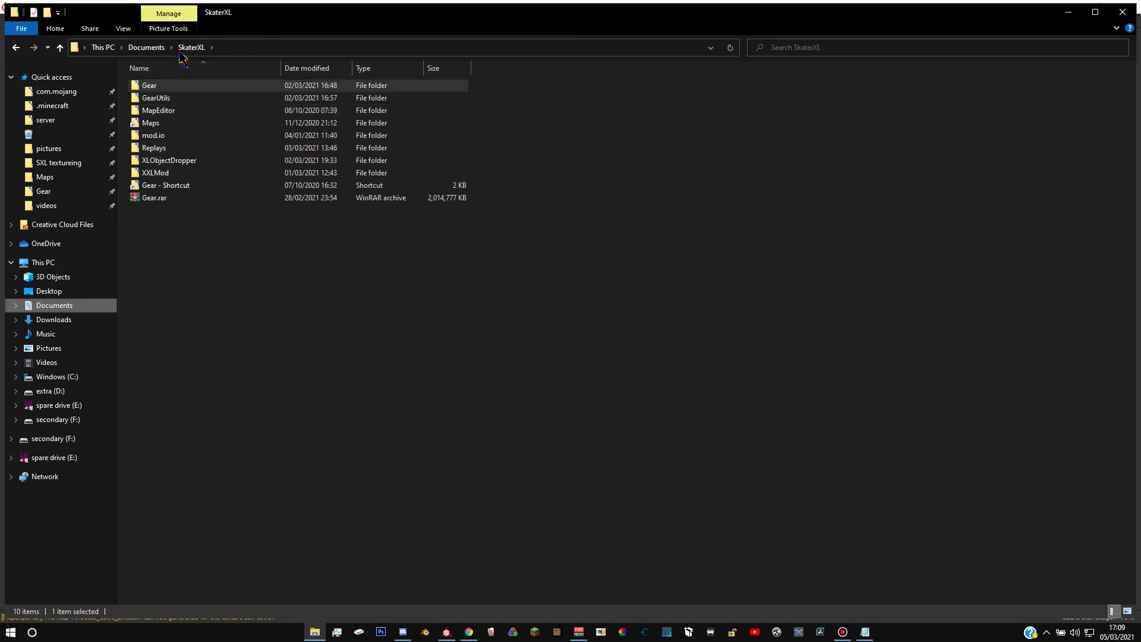
pyautogui.click(147, 47)
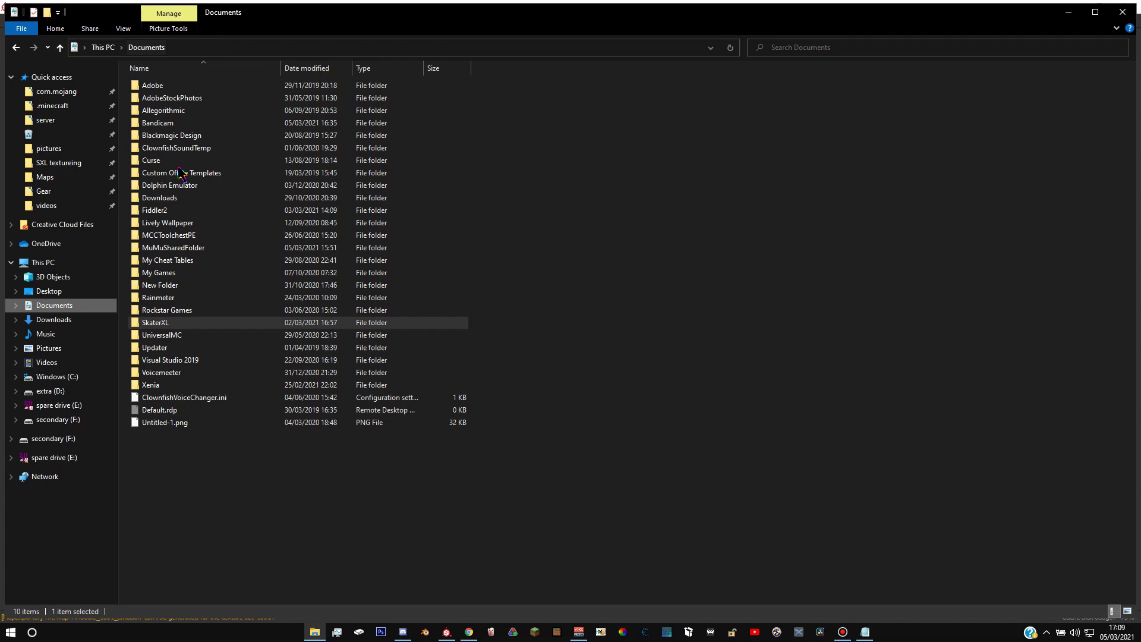
pyautogui.doubleClick(158, 323)
pyautogui.doubleClick(156, 87)
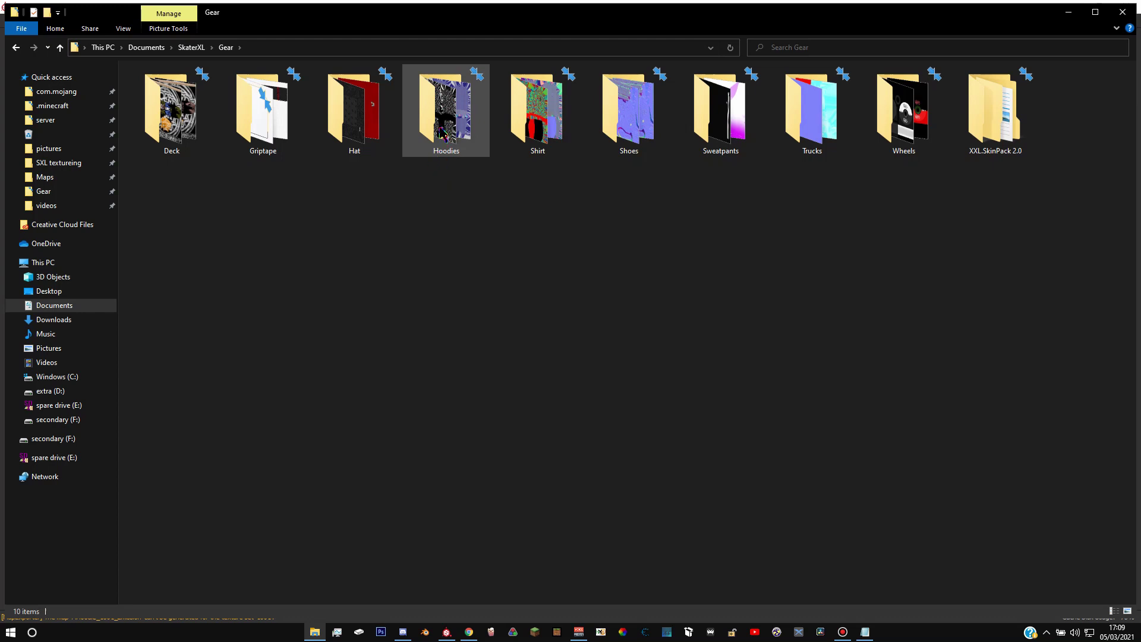
pyautogui.doubleClick(443, 131)
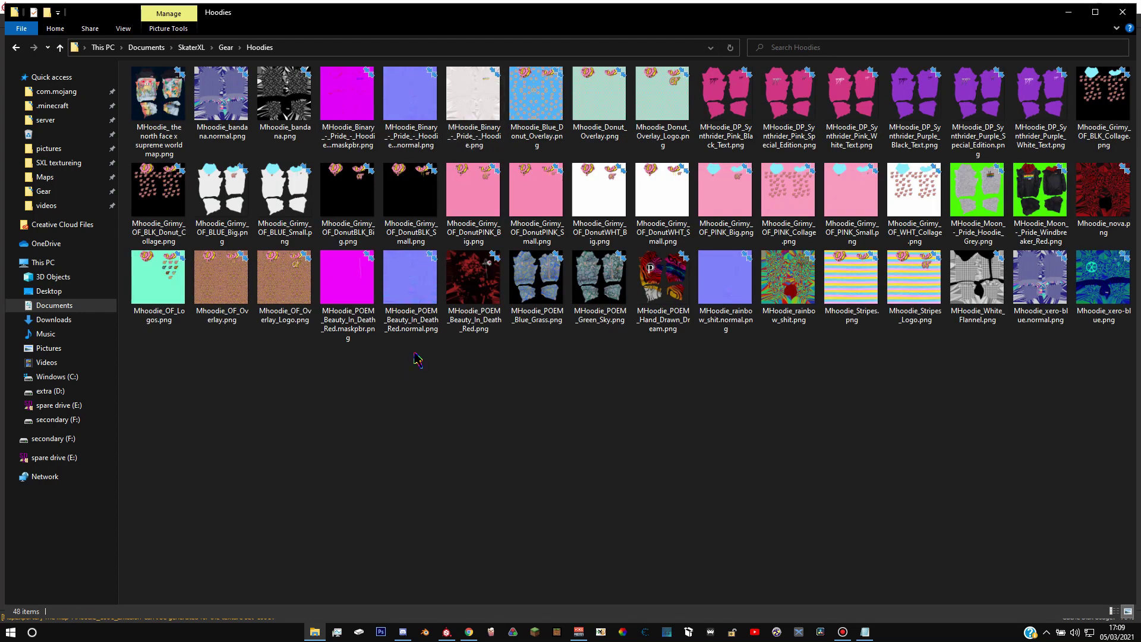
pyautogui.hotkey('ctrl', 'v')
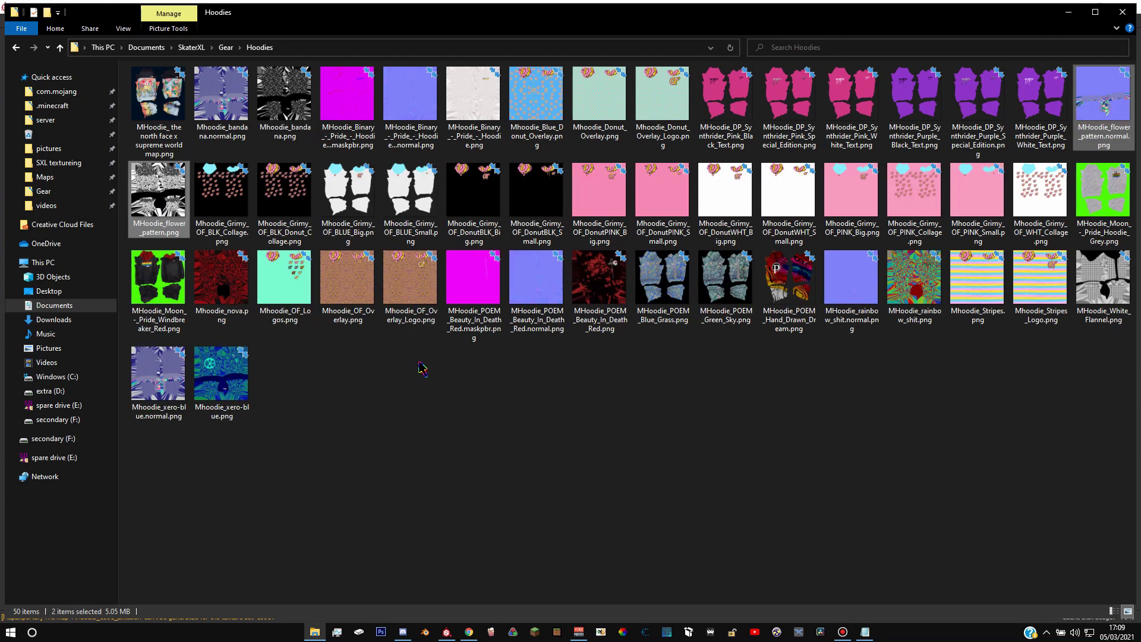
# Close Substance Painter, discarding the project changes, and close the remaining open windows
pyautogui.click(447, 632)
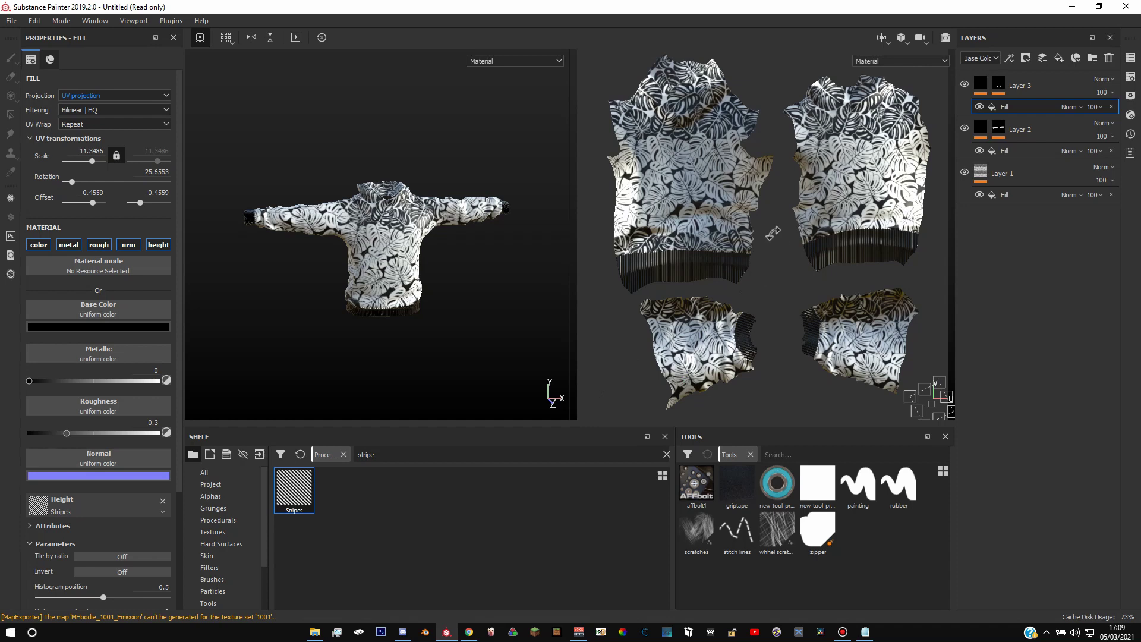
pyautogui.click(1126, 7)
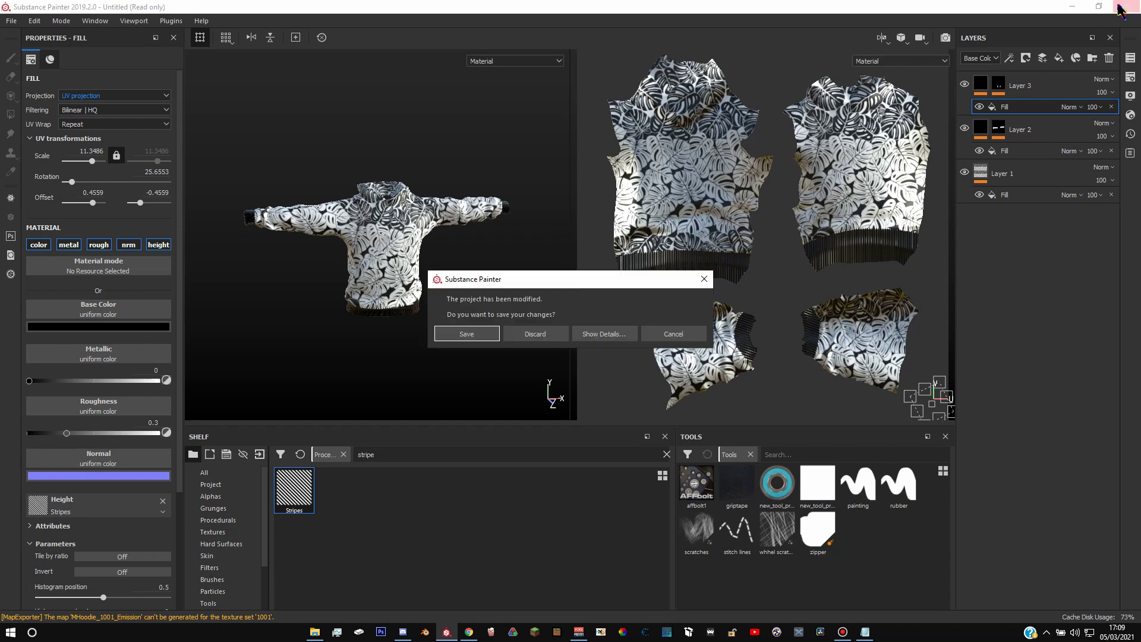
pyautogui.click(533, 334)
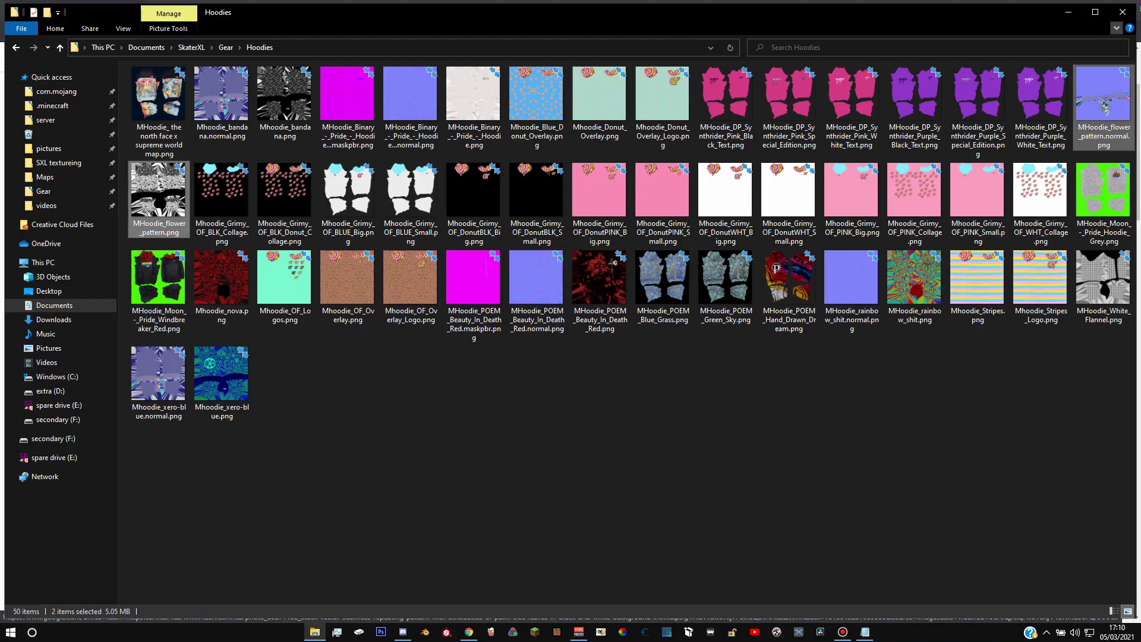
pyautogui.click(1124, 12)
pyautogui.click(1129, 10)
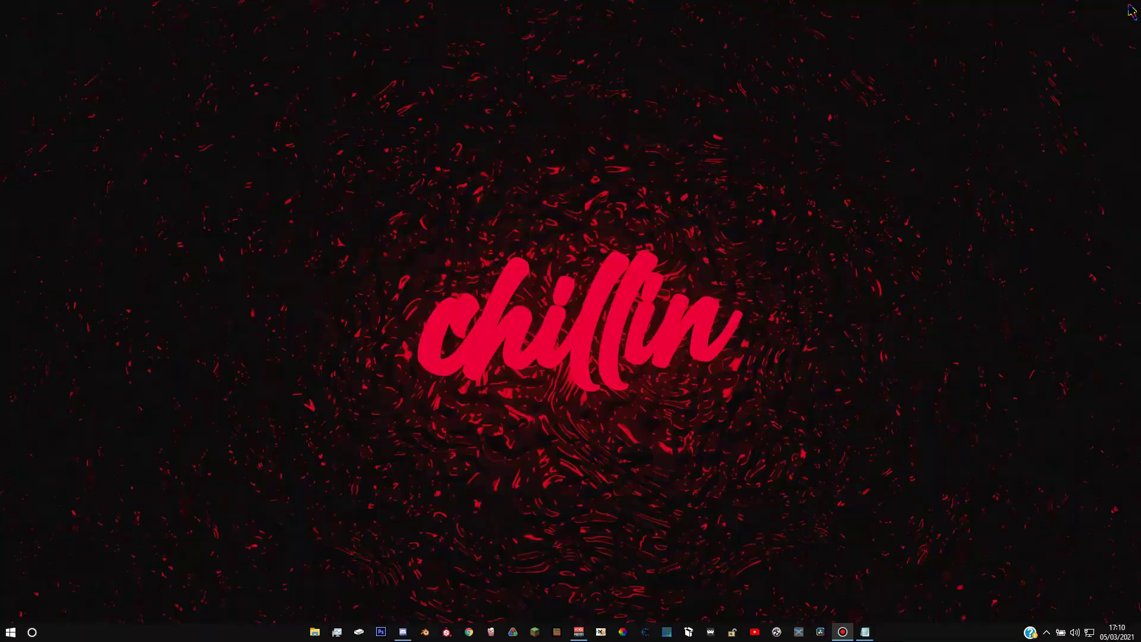
# Launch Skater XL and open the Male Standard character for customization
pyautogui.click(667, 632)
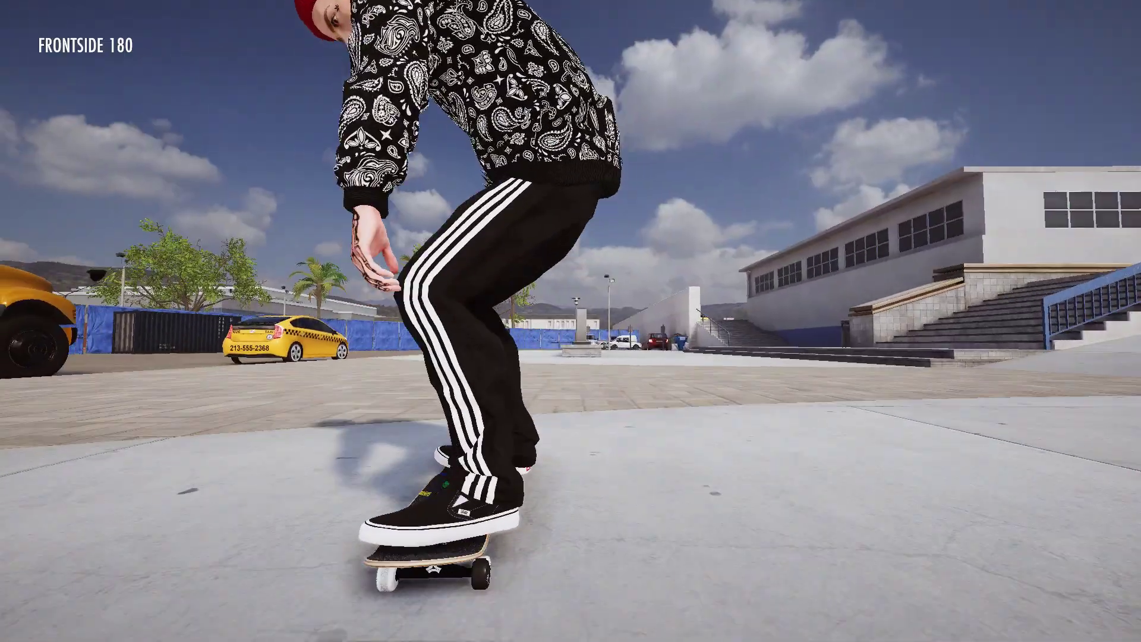
pyautogui.press('Escape')
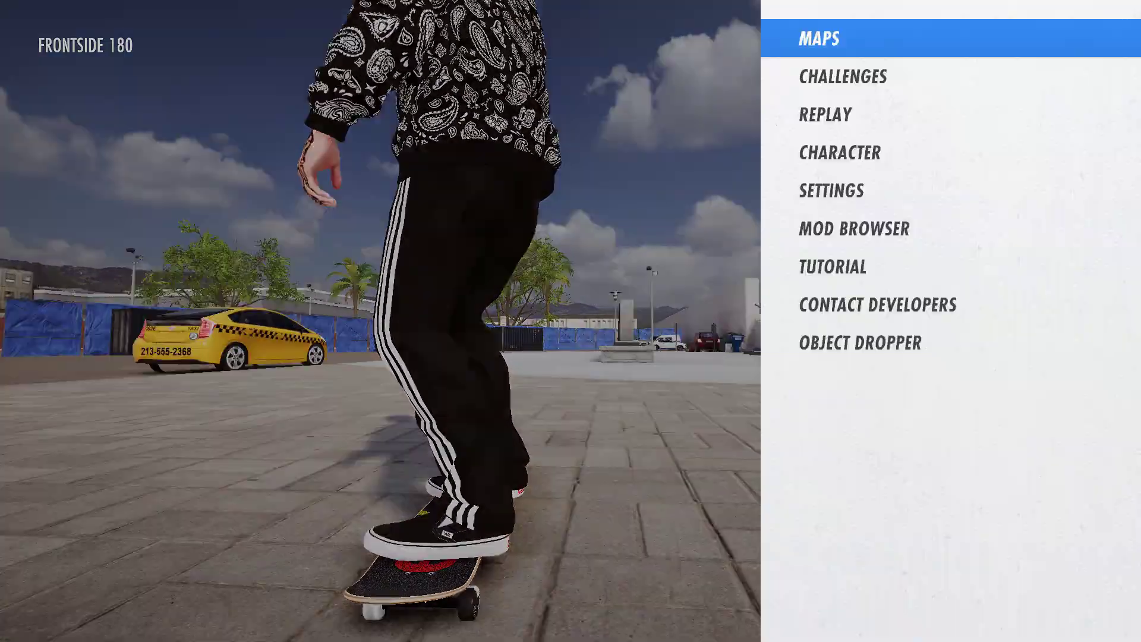
pyautogui.press('Down')
pyautogui.press('Down')
pyautogui.press('Down')
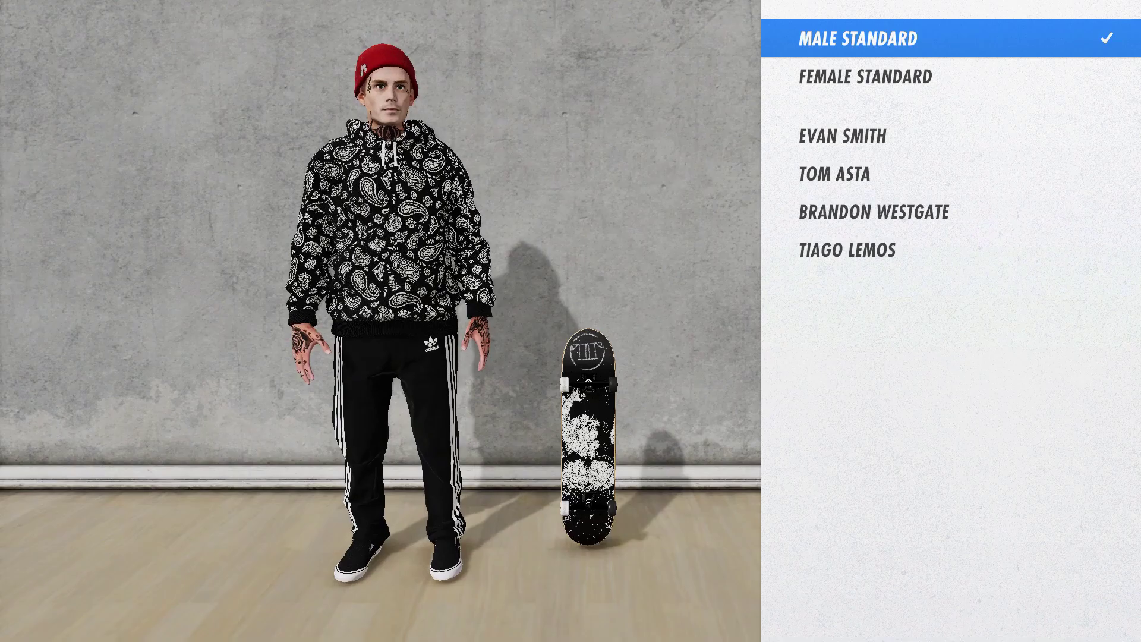
pyautogui.press('Return')
# Go through the character's gear categories to Custom Top
pyautogui.press('Right')
pyautogui.press('Right')
pyautogui.press('Right')
pyautogui.press('Right')
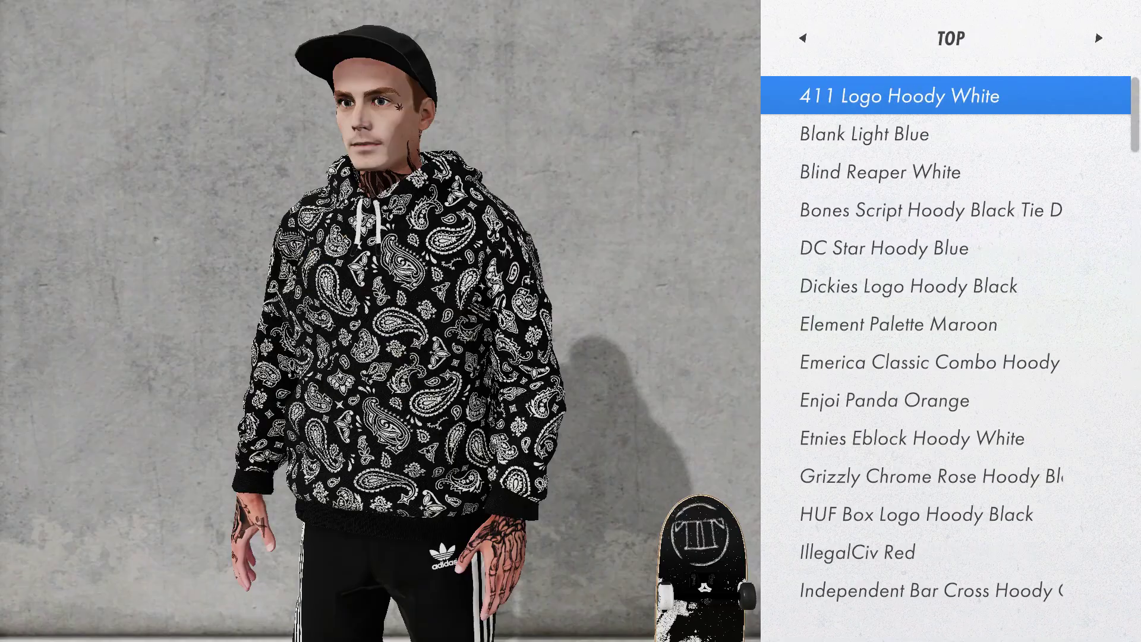
pyautogui.press('Right')
pyautogui.press('Right')
pyautogui.press('Right')
pyautogui.press('Right')
pyautogui.press('Right')
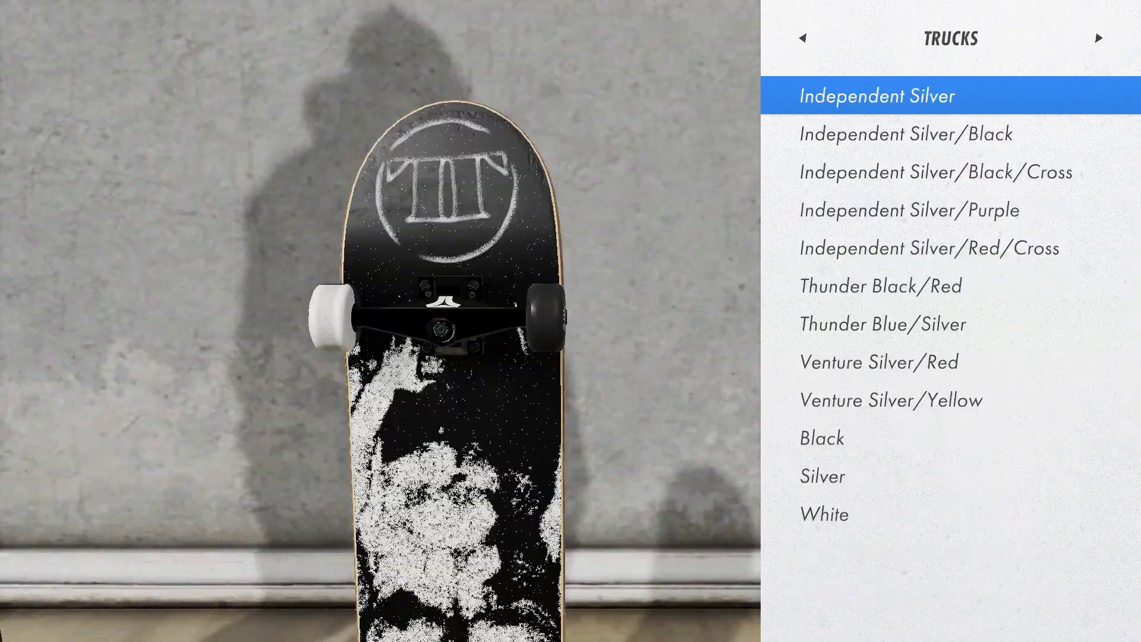
pyautogui.press('Right')
pyautogui.press('Right')
pyautogui.press('Right')
pyautogui.press('Right')
pyautogui.press('Right')
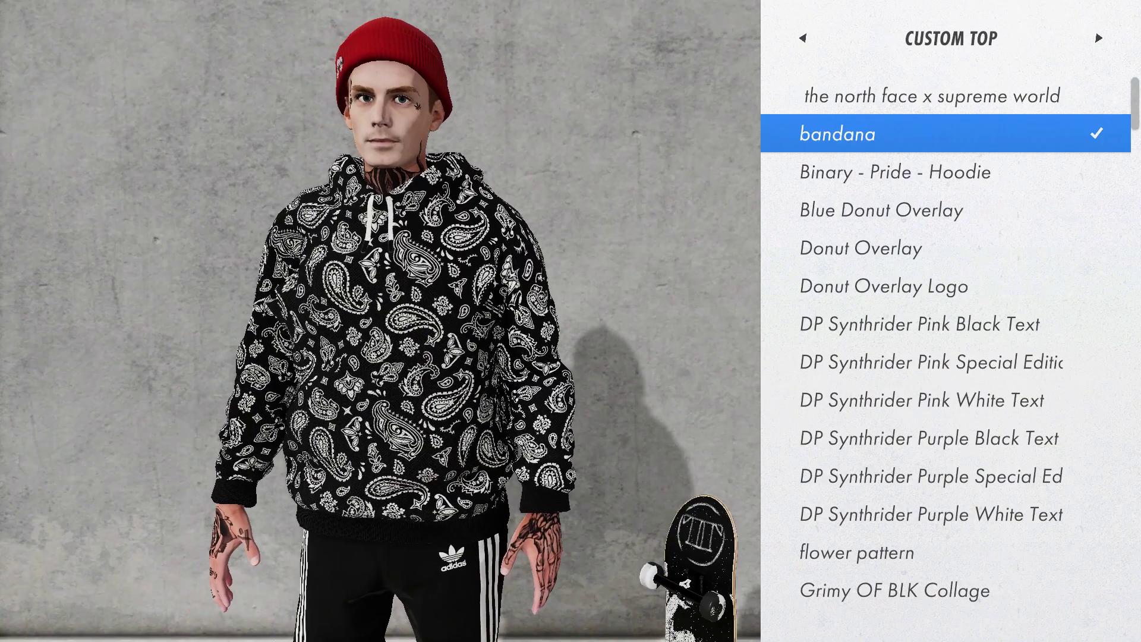
# Equip the flower pattern hoodie as the character's custom top
pyautogui.press('Down')
pyautogui.press('Down')
pyautogui.press('Down')
pyautogui.press('Down')
pyautogui.press('Down')
pyautogui.press('Down')
pyautogui.press('Down')
pyautogui.press('Down')
pyautogui.press('Down')
pyautogui.press('Down')
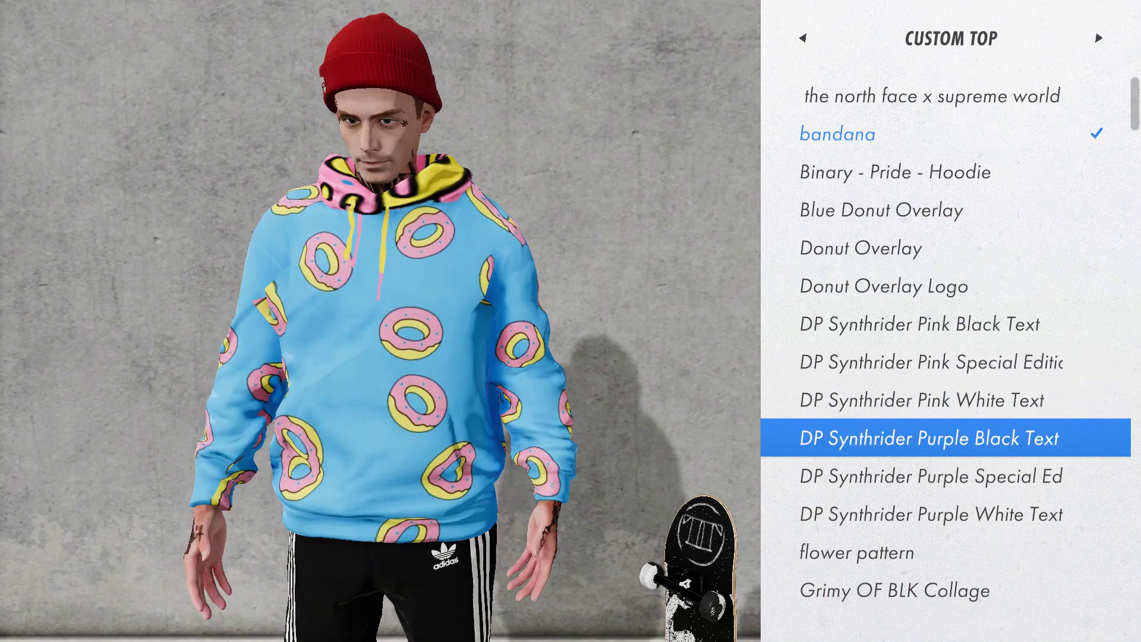
pyautogui.press('Down')
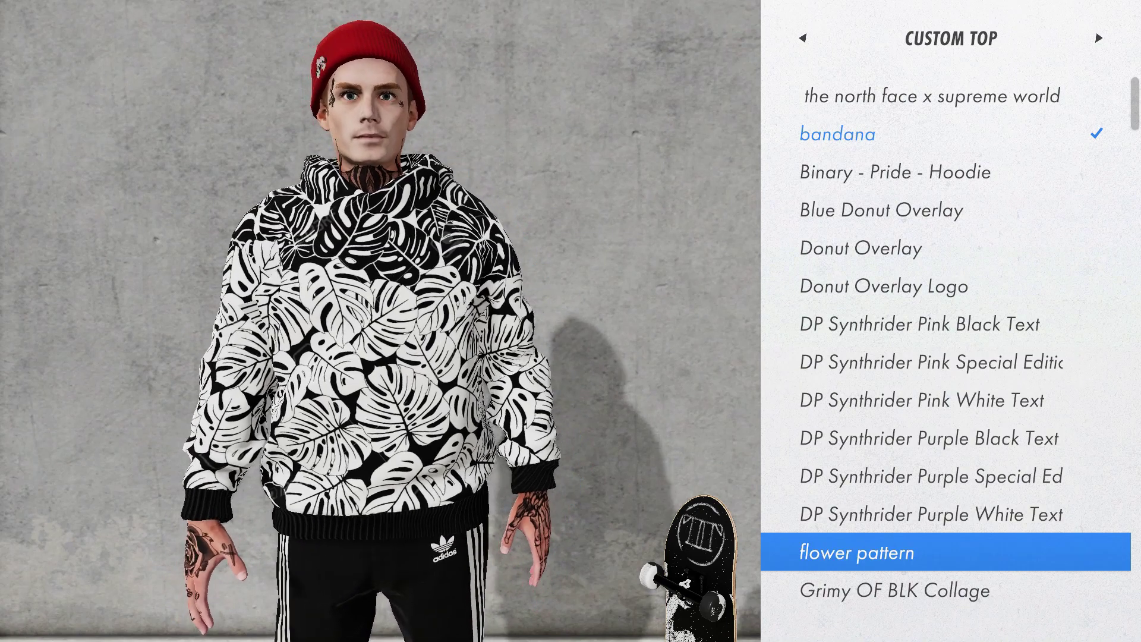
pyautogui.press('Return')
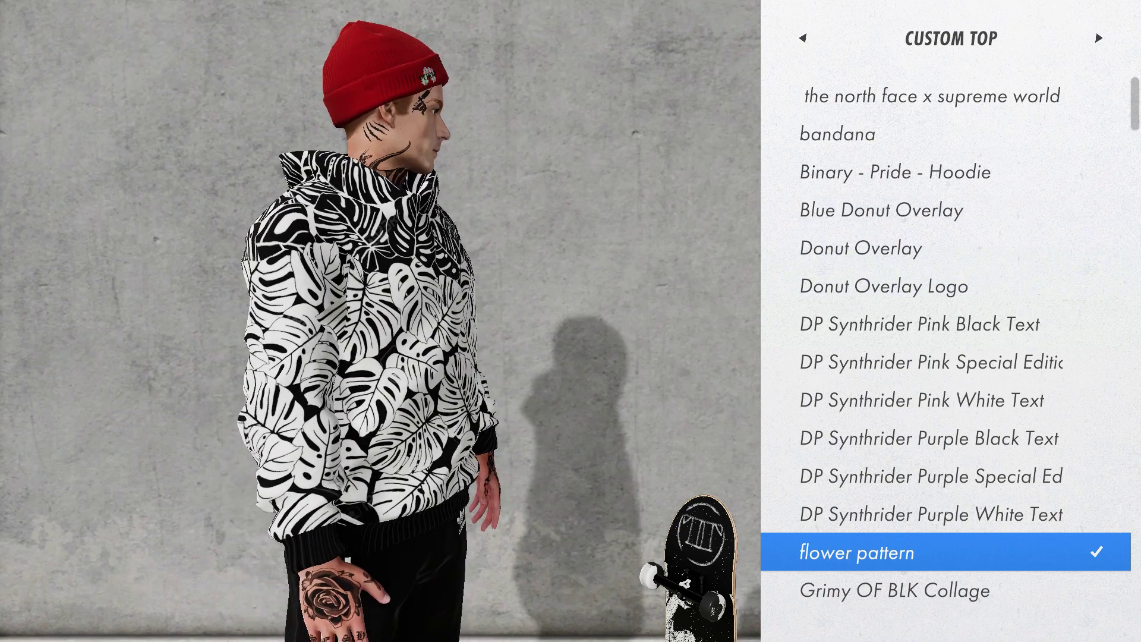